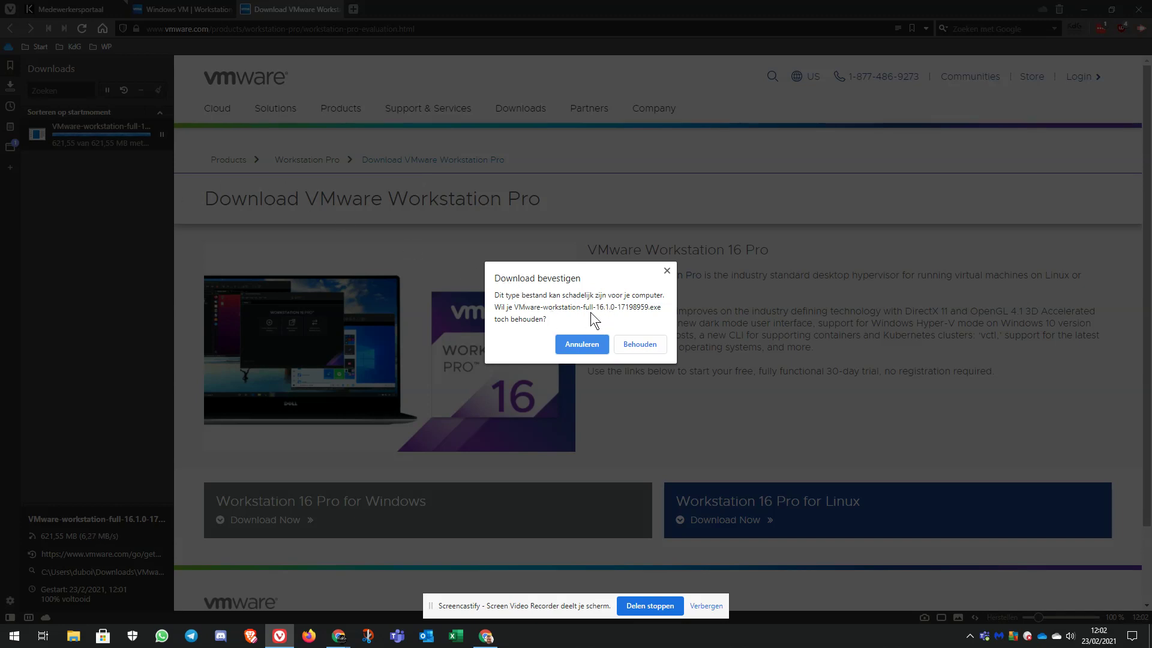
Keep the downloaded VMware Workstation 16.1.0 installer despite the warning, then minimize Vivaldi.
left_click(639, 345)
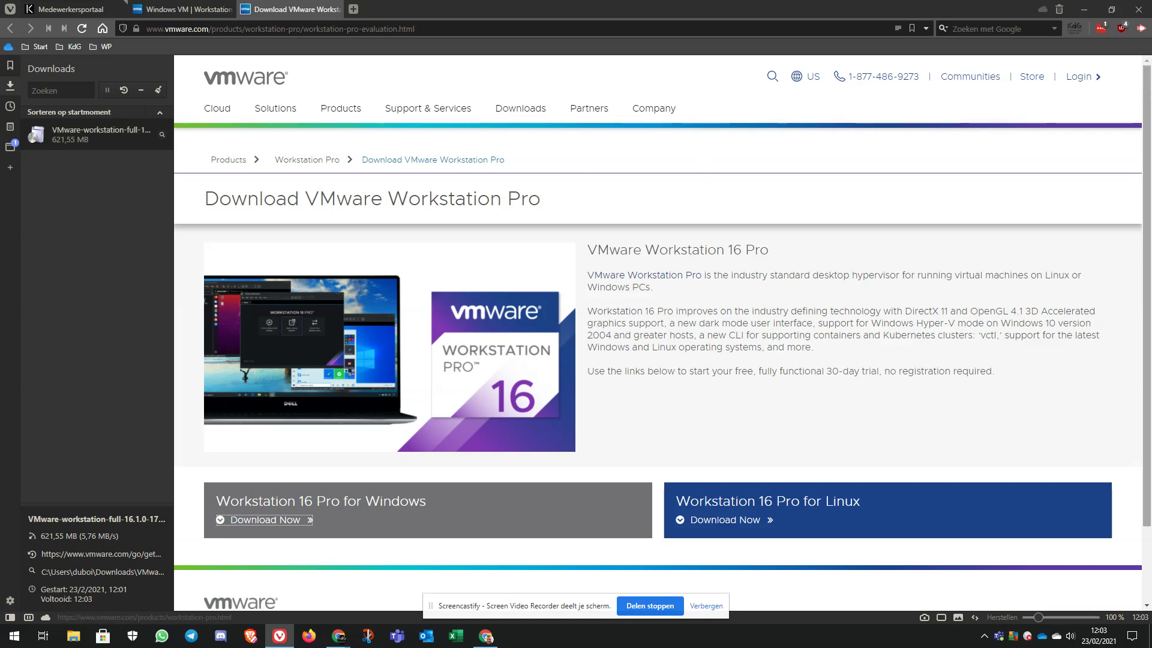
left_click(1086, 7)
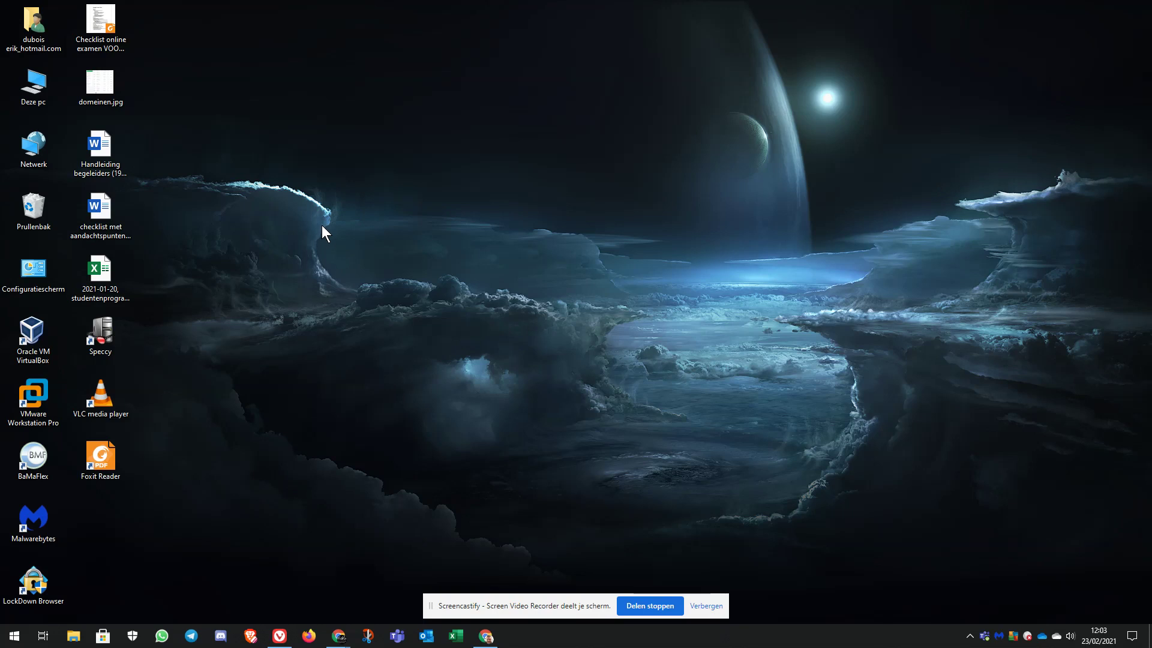
Run the VMware Workstation 16.1.0 installer from the user's Downloads folder.
double_click(44, 31)
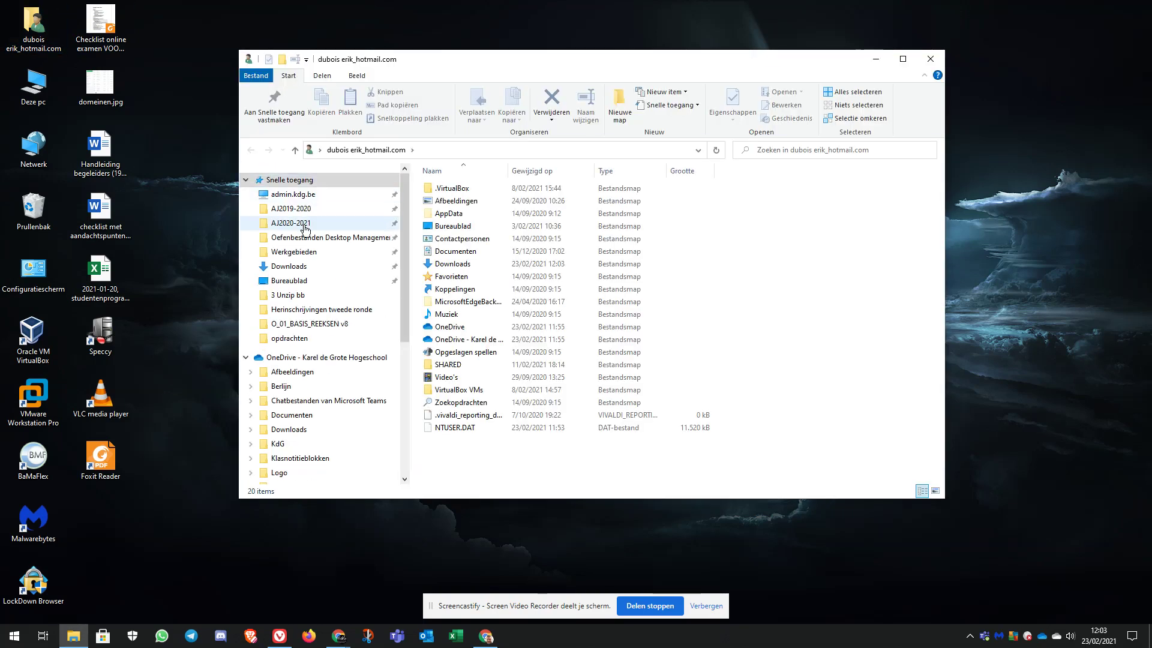
left_click(291, 266)
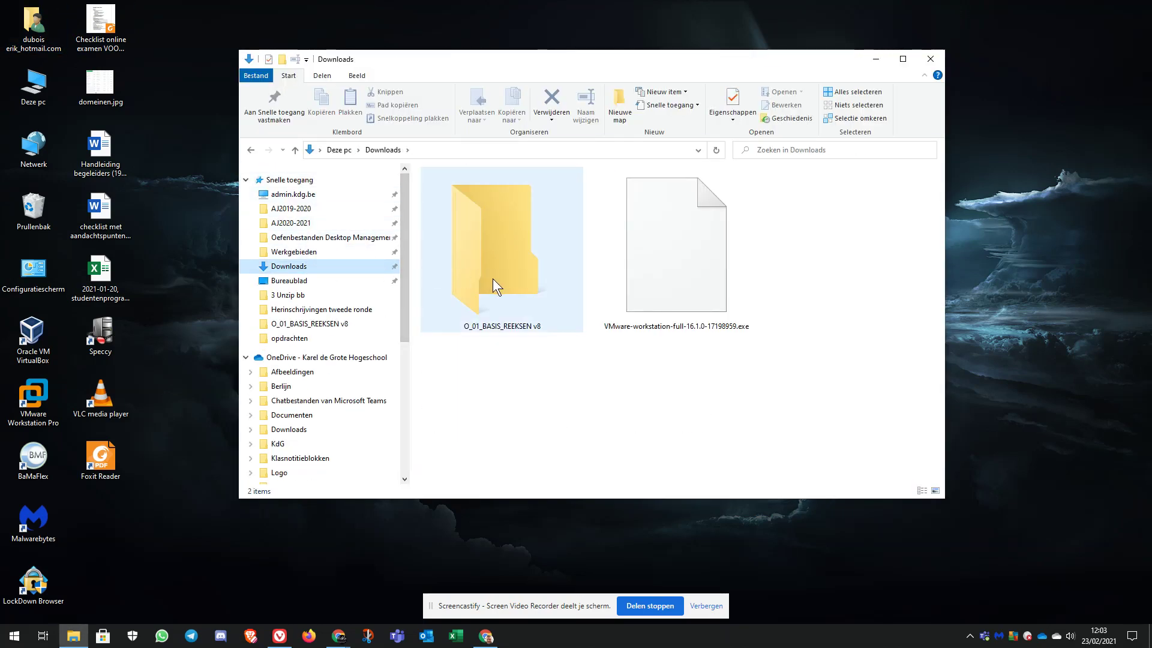
double_click(667, 262)
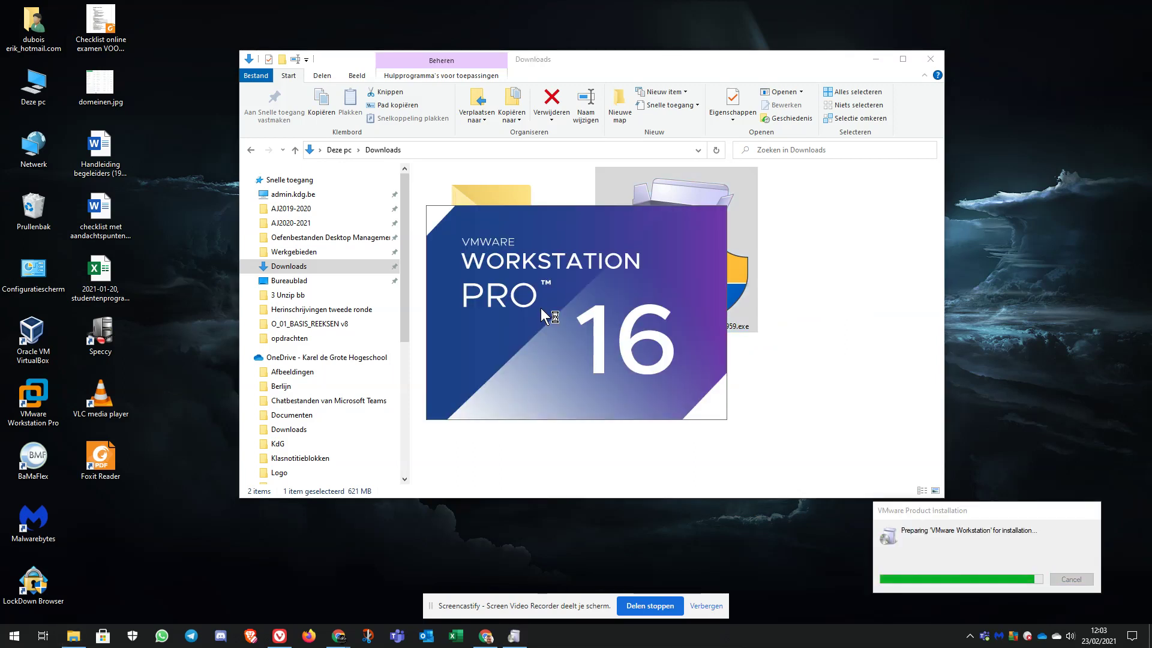
Search 'vm' to open the installed VMware Workstation Pro, then close the Downloads window.
left_click(16, 637)
type("vm")
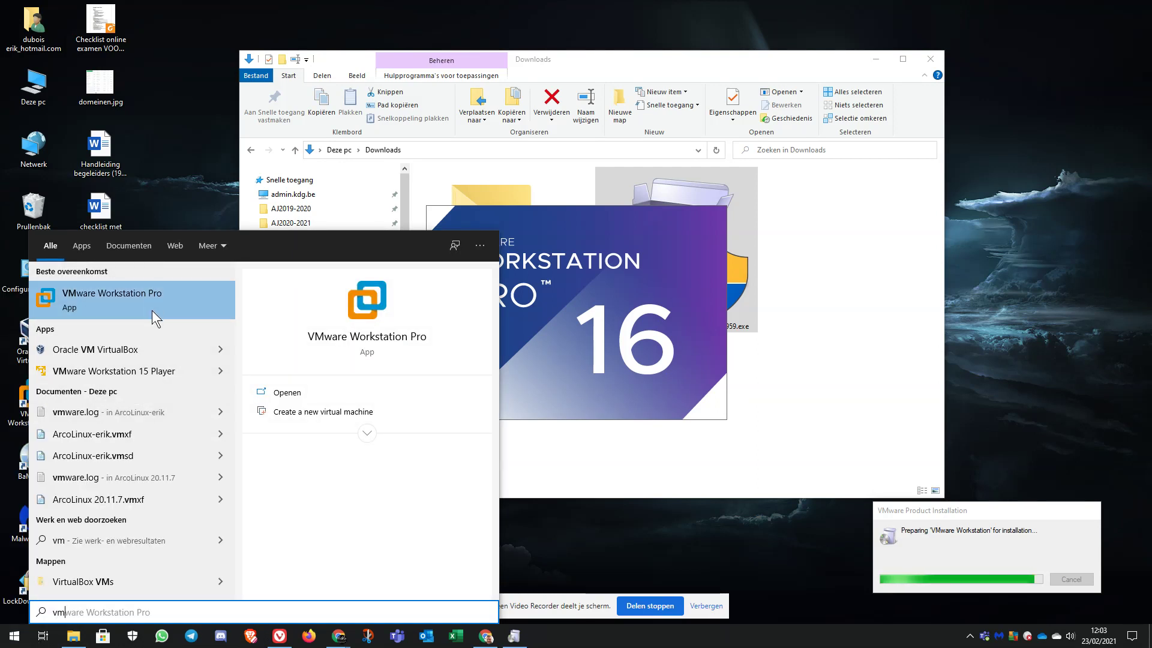
left_click(122, 301)
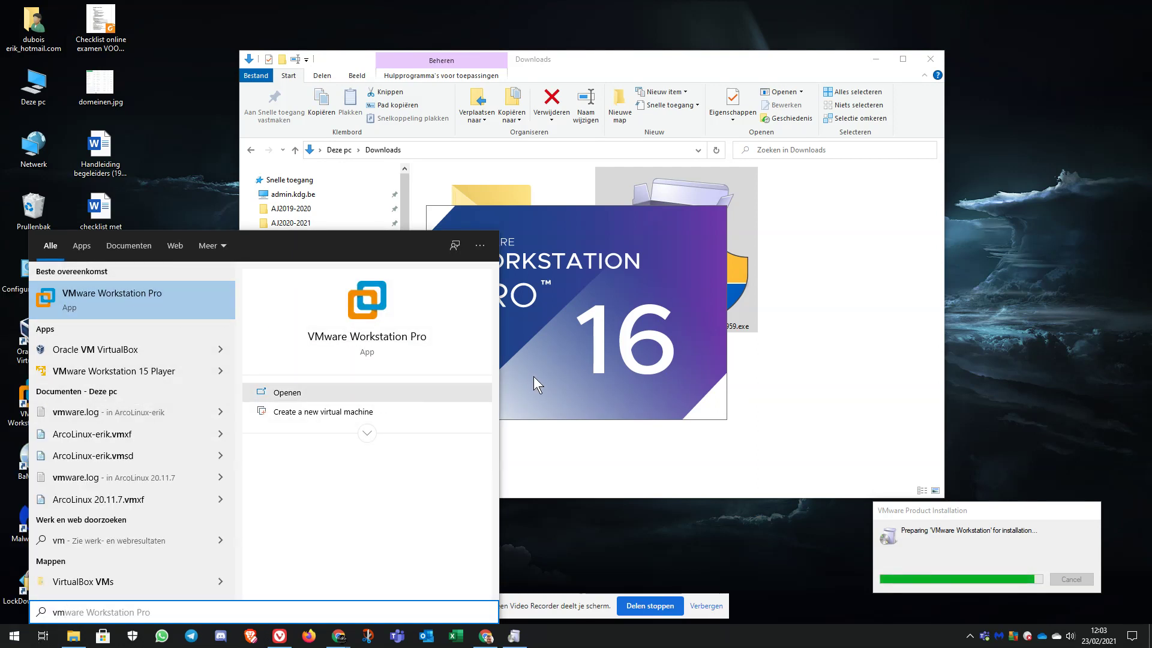
left_click(586, 387)
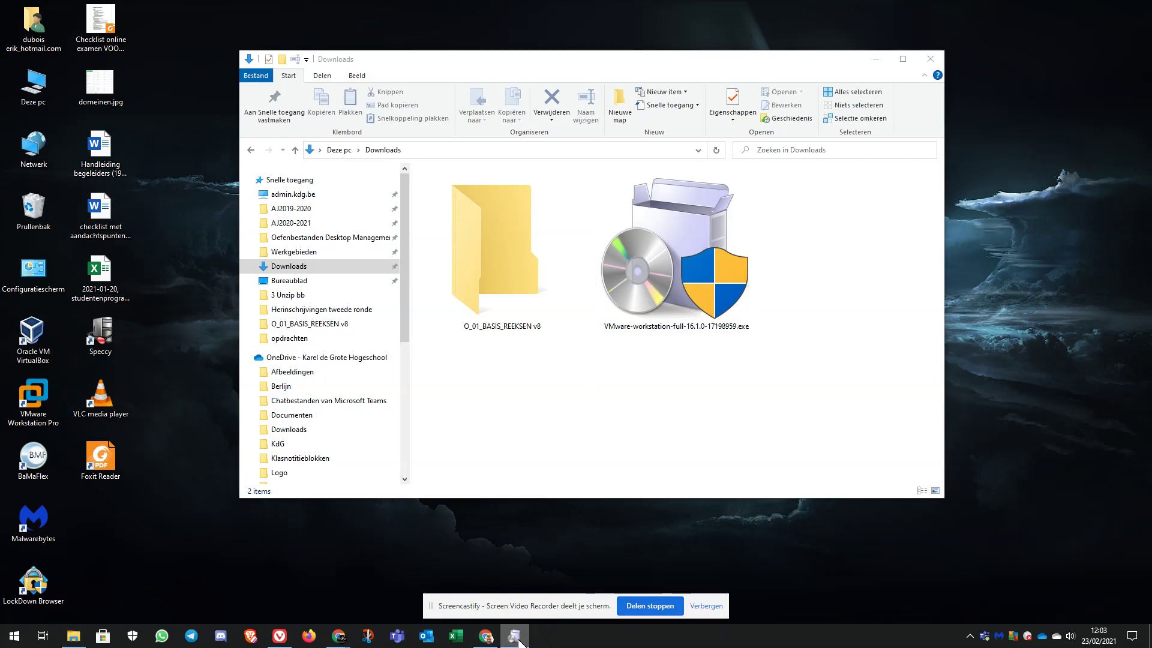
left_click(930, 59)
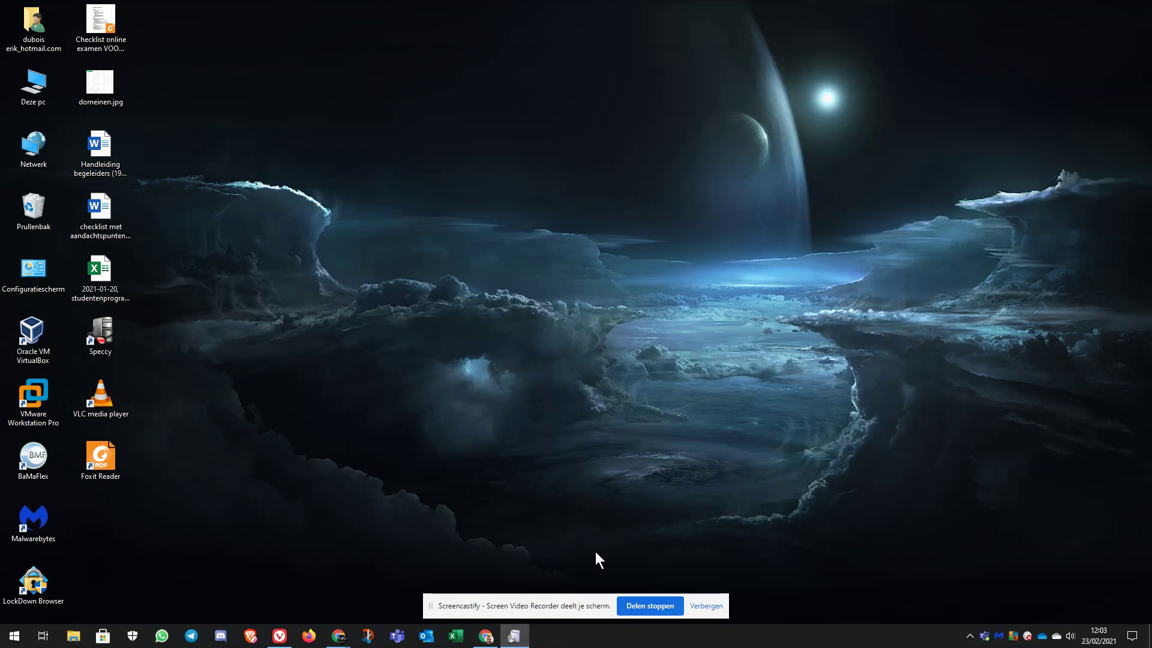
left_click_drag(560, 599, 983, 601)
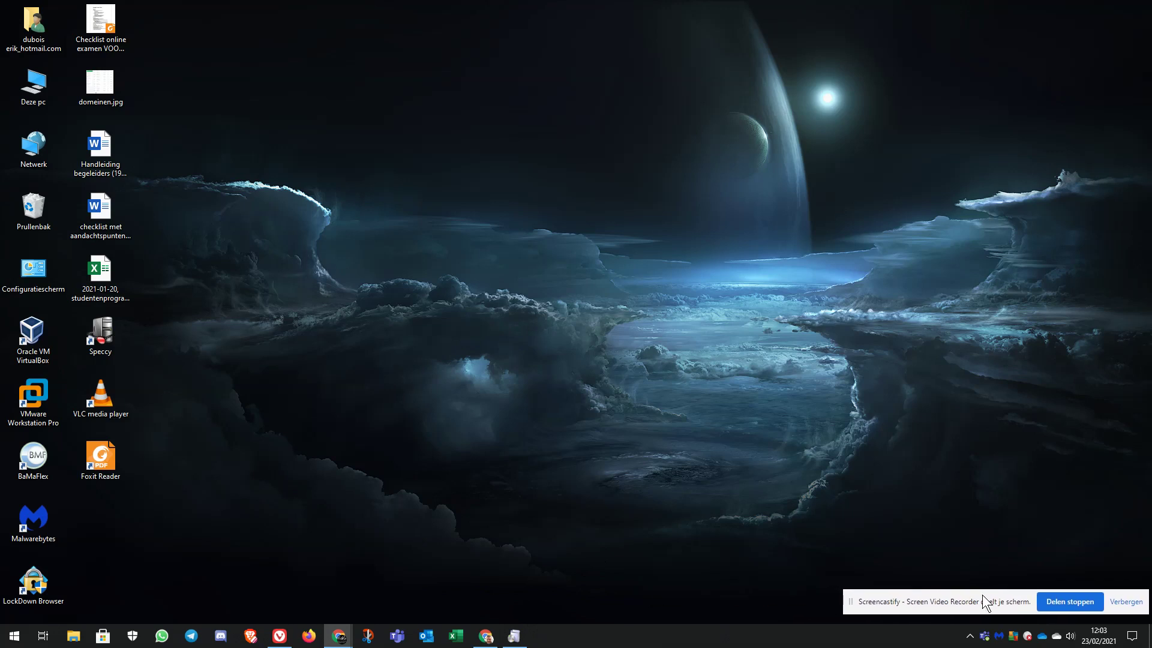
Accept the VMware licence agreement and keep the default install location.
left_click(514, 636)
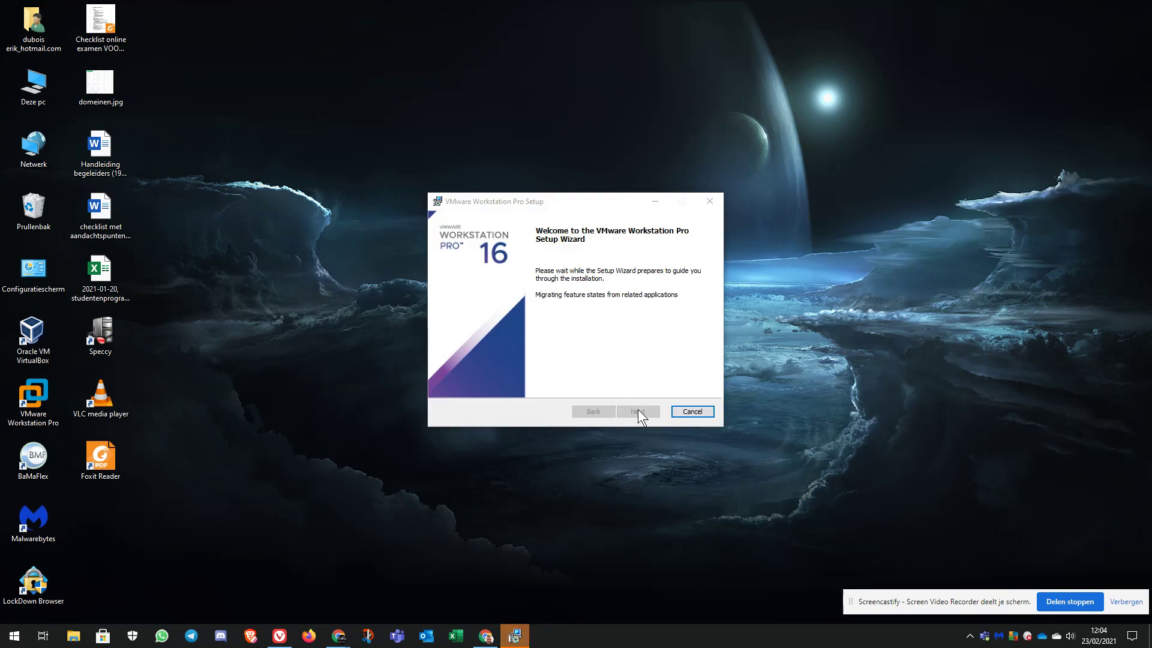
left_click(639, 411)
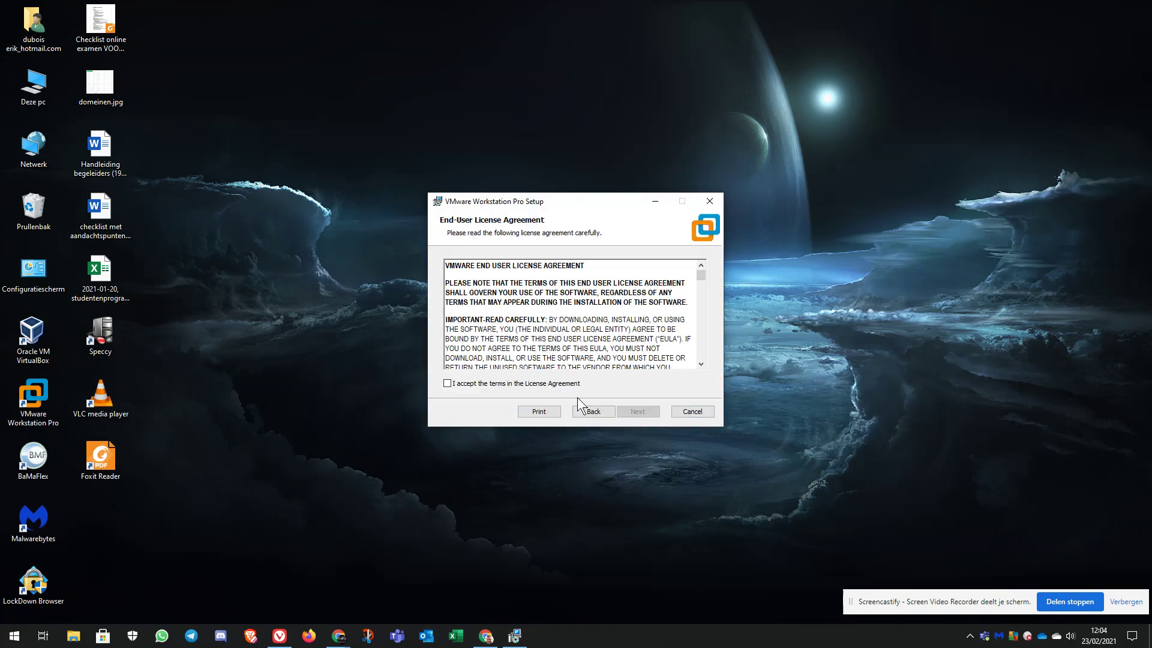
left_click(574, 384)
left_click(631, 411)
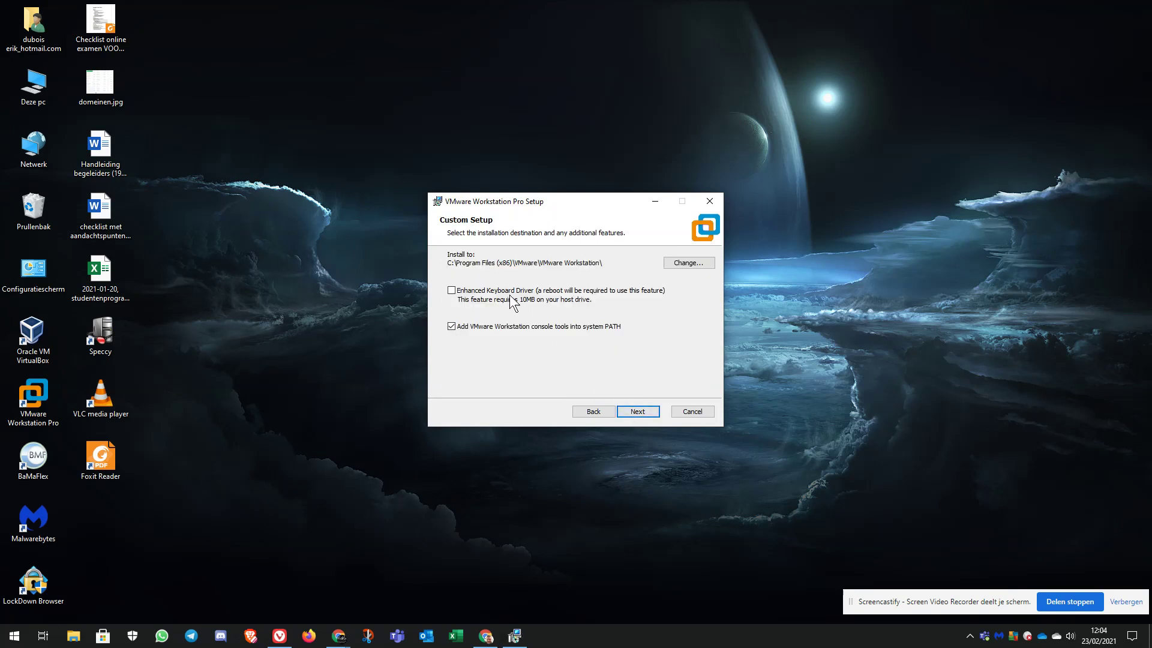
left_click(647, 408)
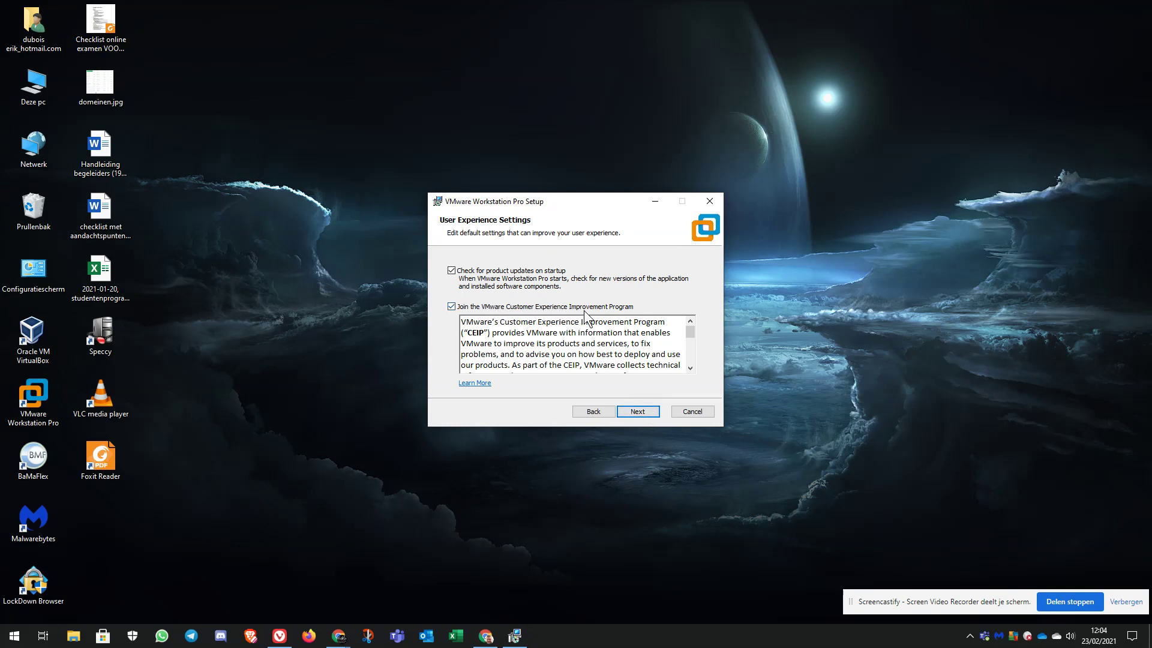
Turn off update checks and the experience improvement program, keeping both shortcuts.
left_click(451, 308)
left_click(451, 270)
left_click(639, 412)
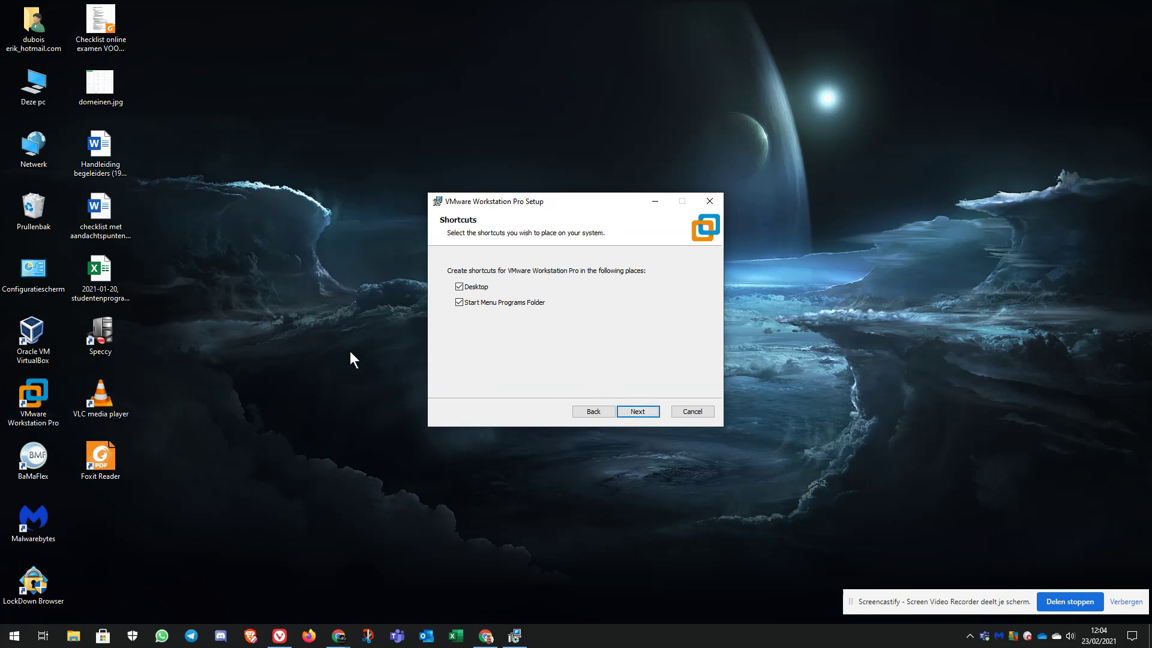
left_click(638, 411)
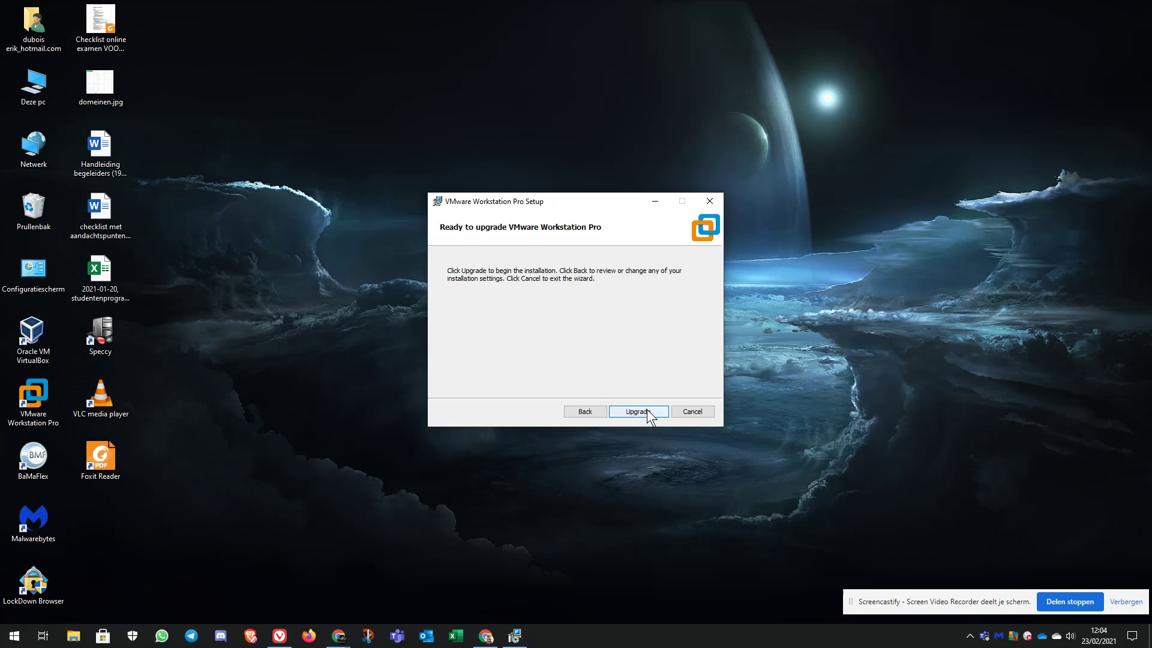
Start the VMware upgrade, then view the Downloads folder and minimize it.
left_click(647, 409)
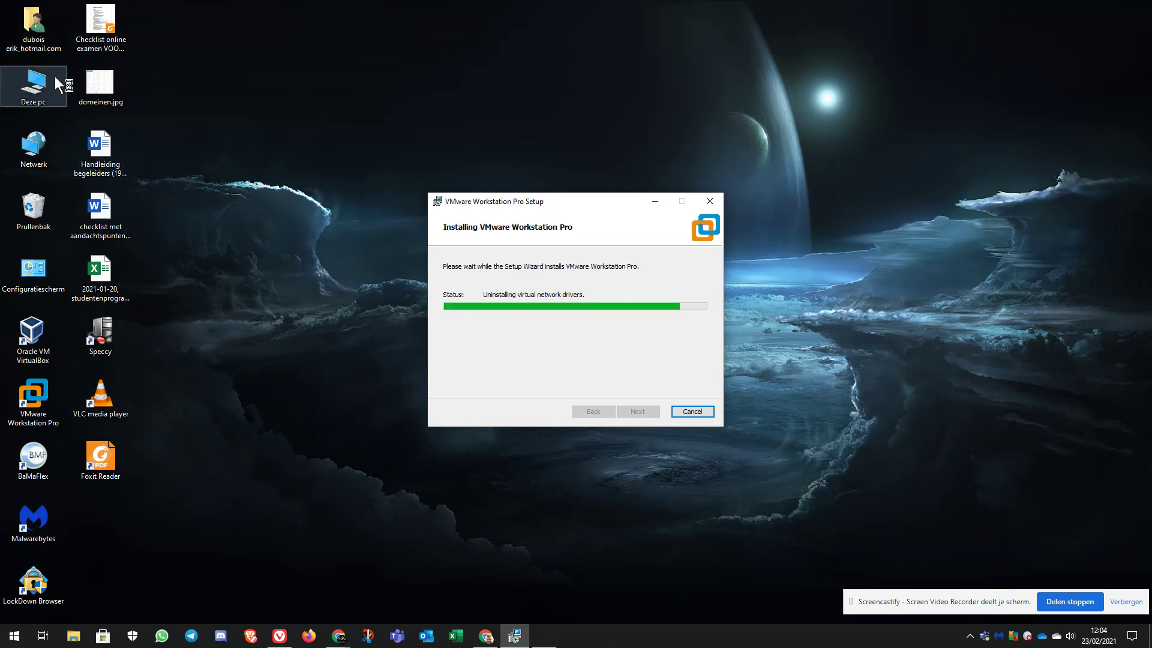
double_click(37, 41)
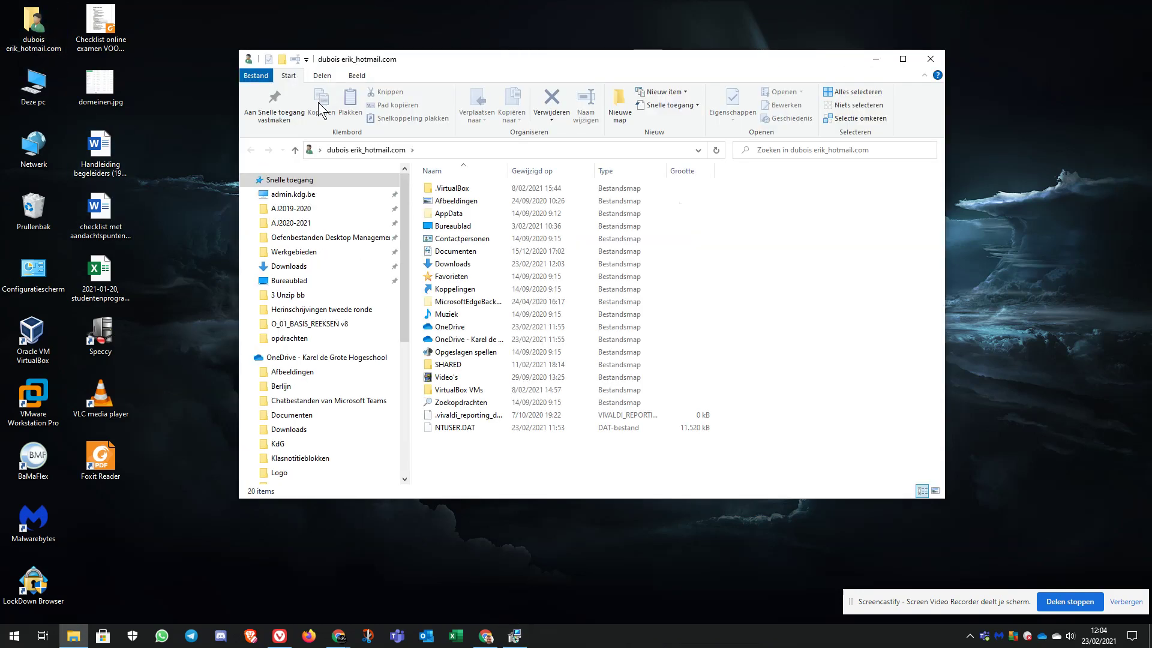
left_click(302, 268)
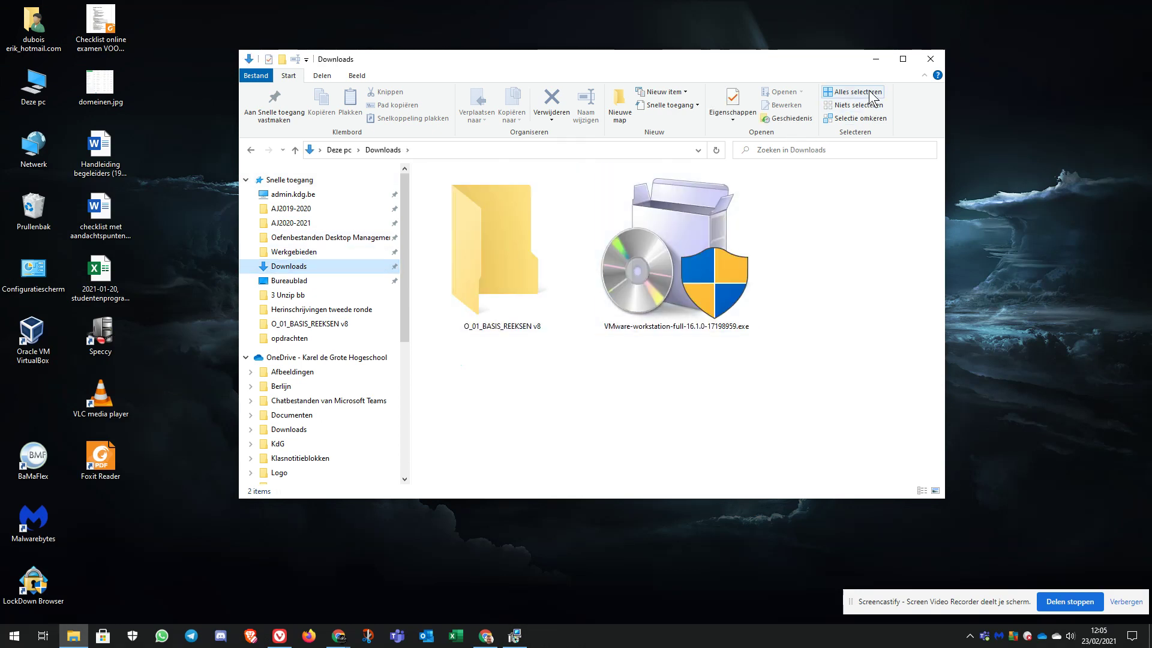
left_click(875, 60)
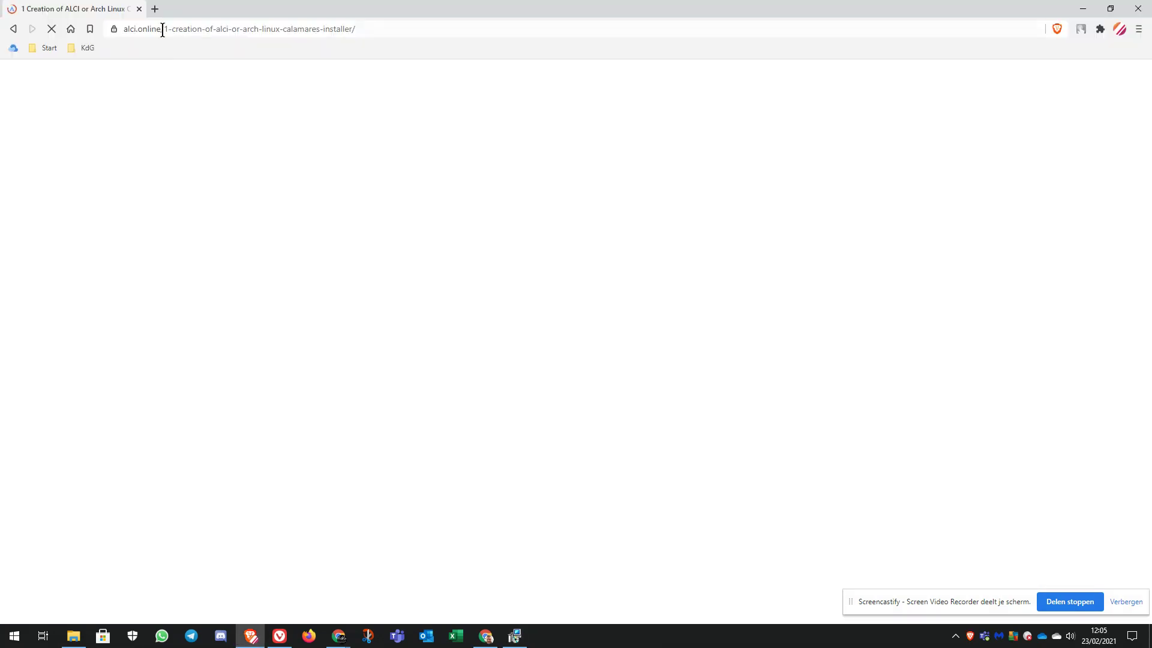
Go to arcolinux.info, dismiss the AVG tracking warning, and reach the downloads page.
left_click(164, 30)
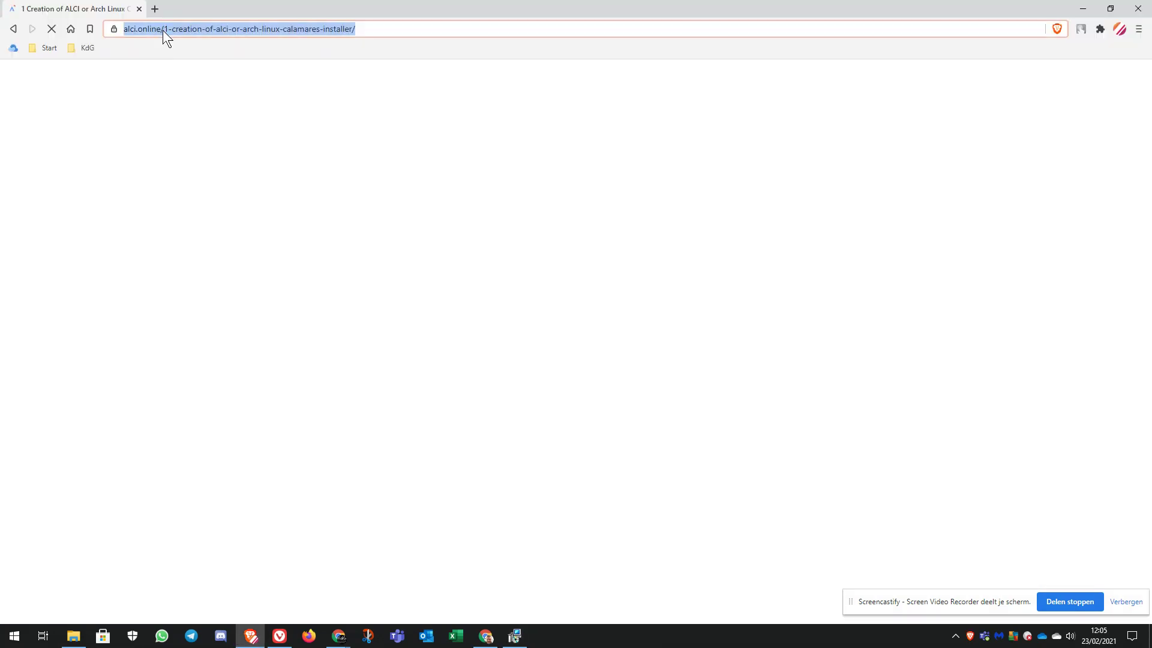
type("ar")
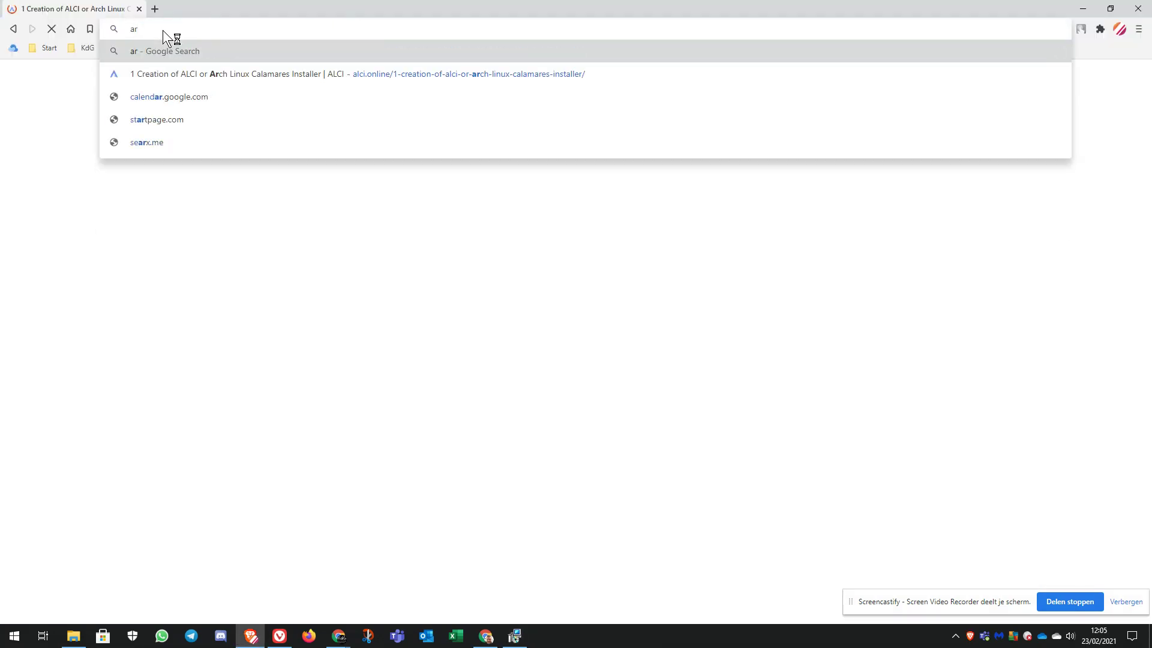
type("colinux.info")
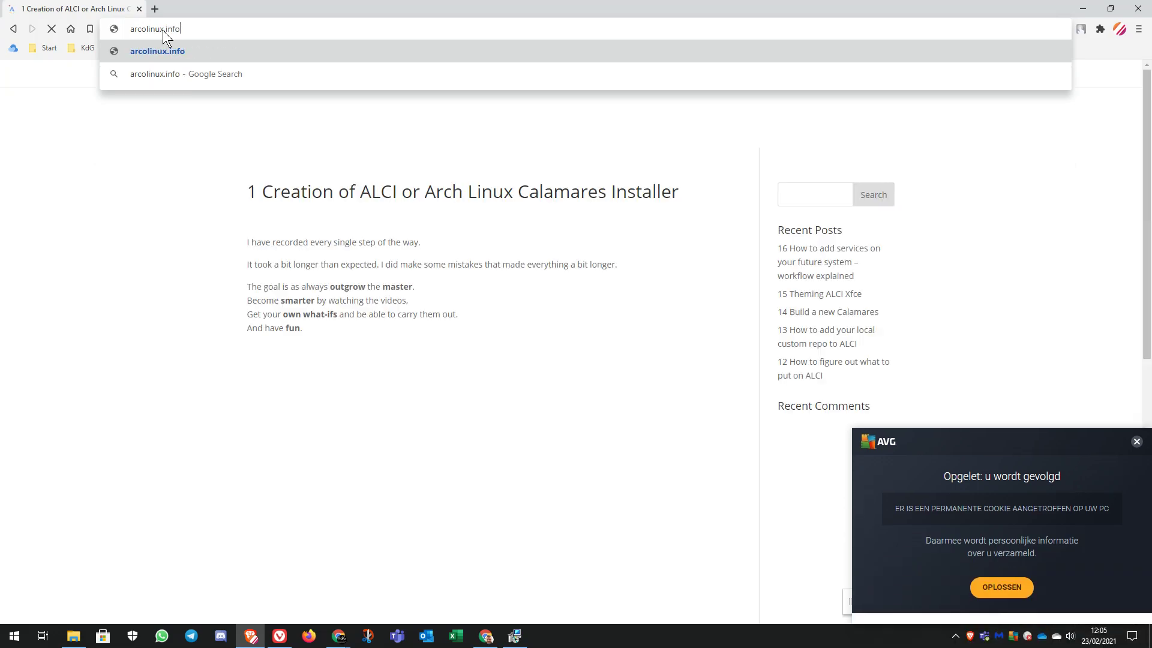
key("Return")
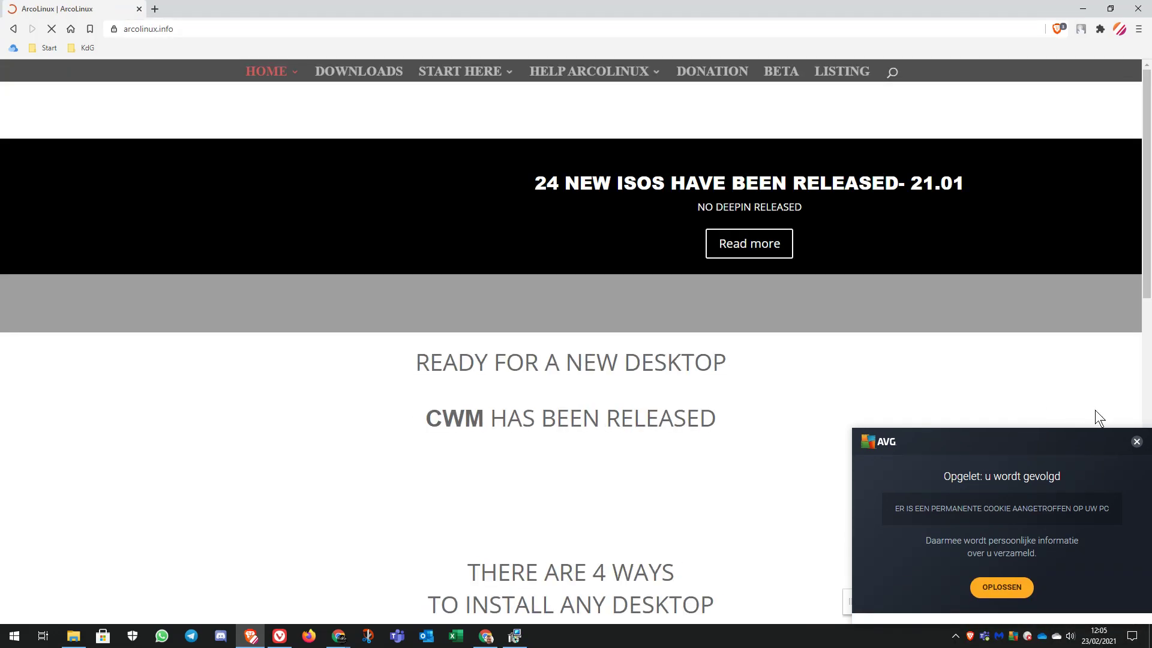
left_click(1137, 442)
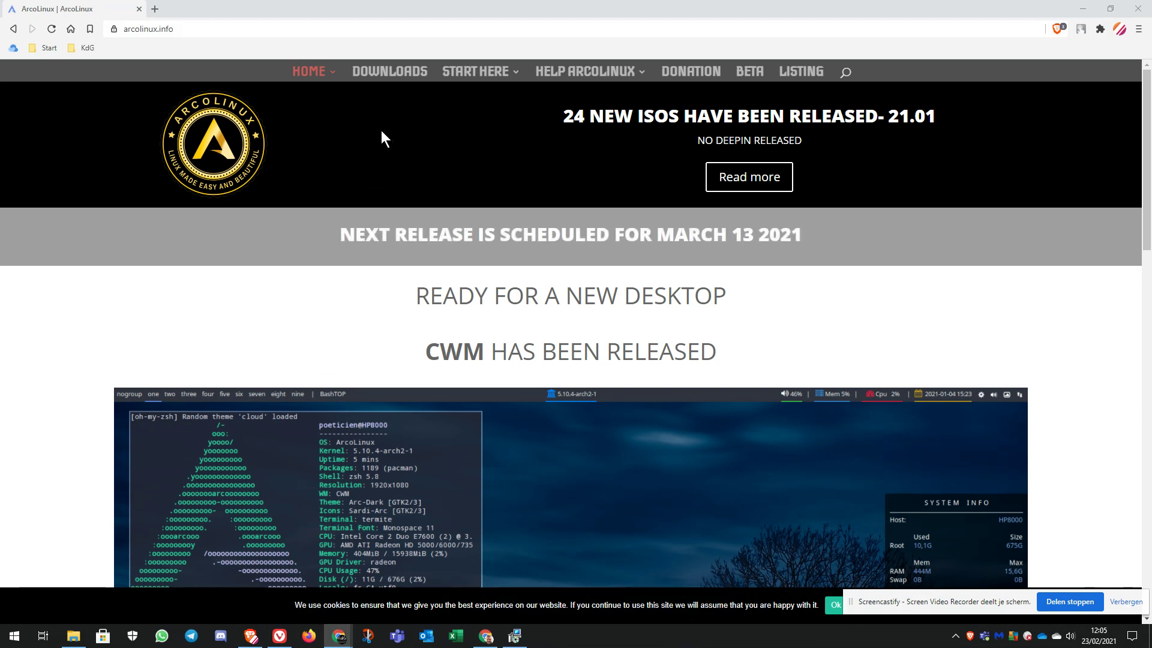
left_click(405, 75)
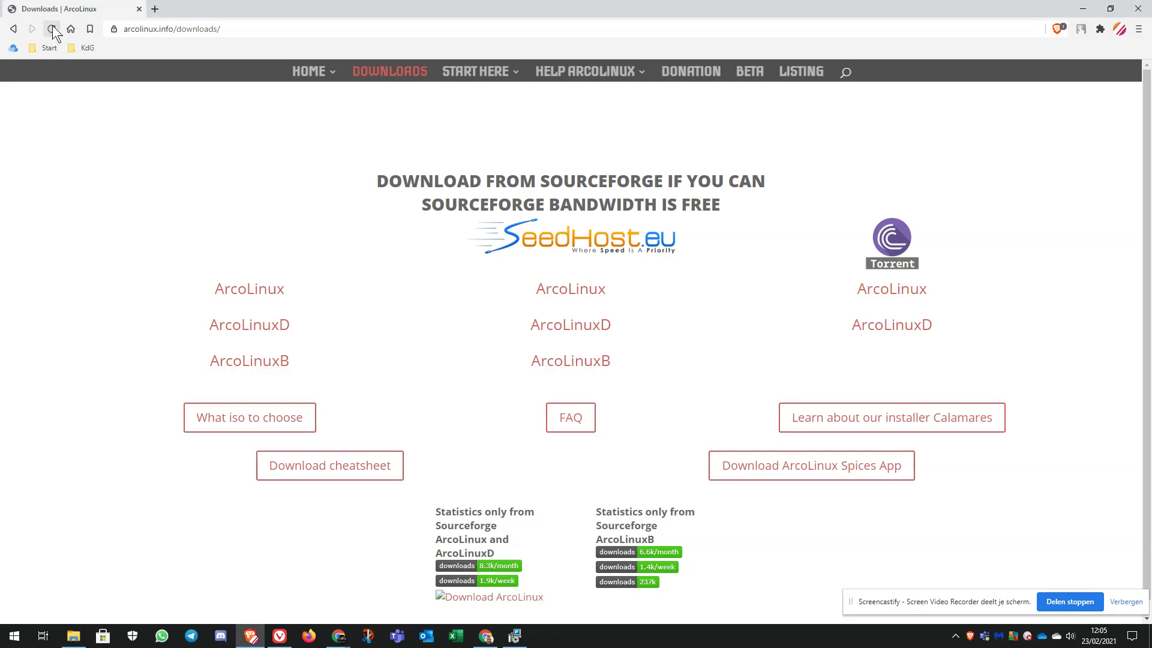
Download arcolinux-v21.03.1-x86_64.iso from the SeedHost listing into Downloads, then minimize Brave.
left_click(549, 321)
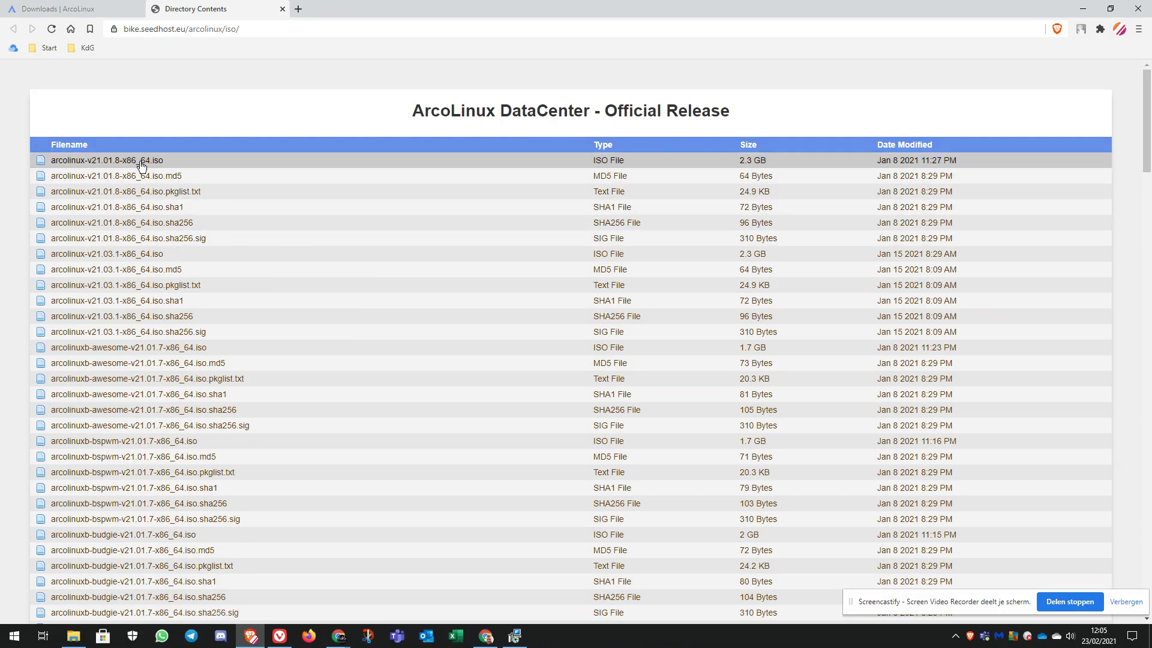
left_click(142, 258)
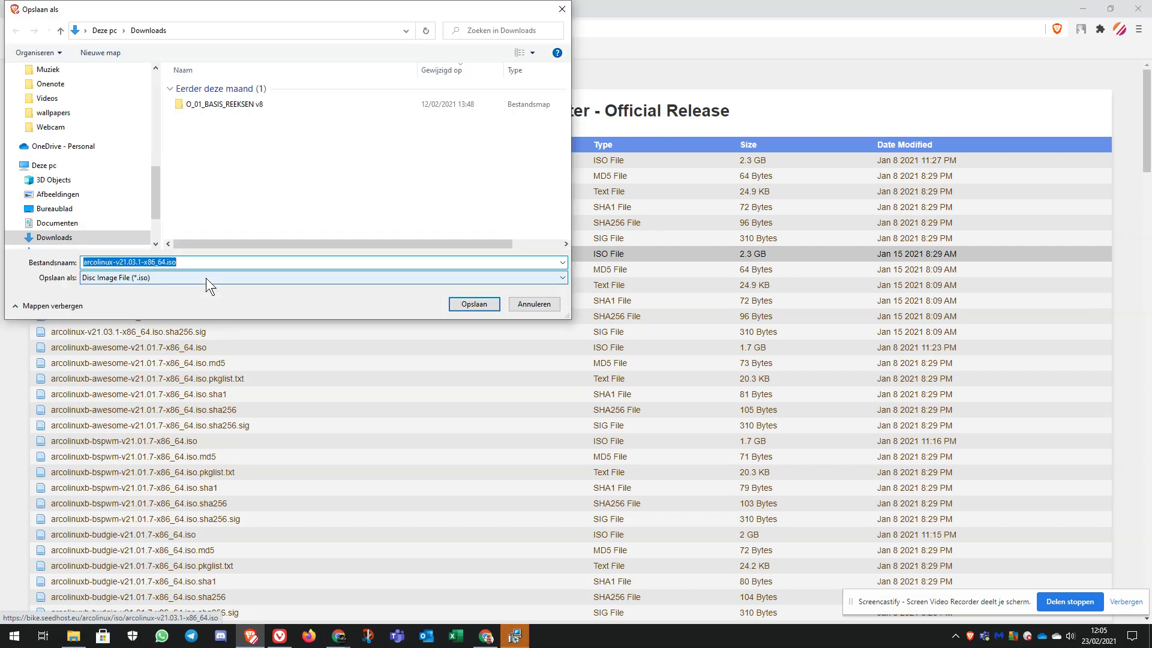
left_click(474, 304)
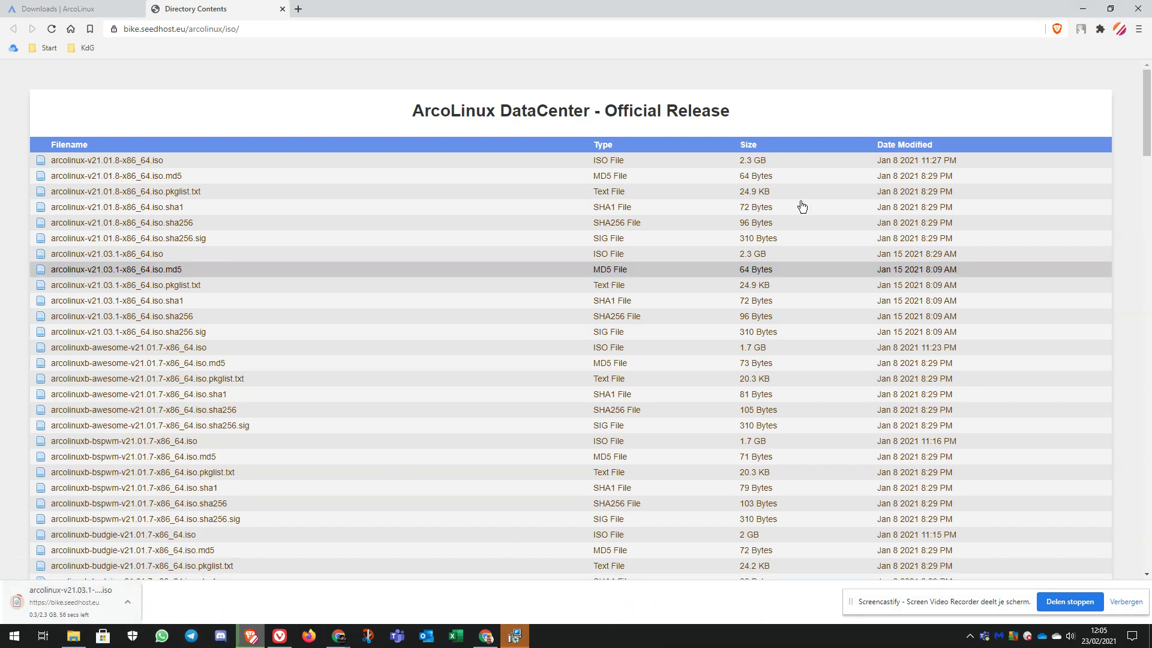
left_click(1081, 10)
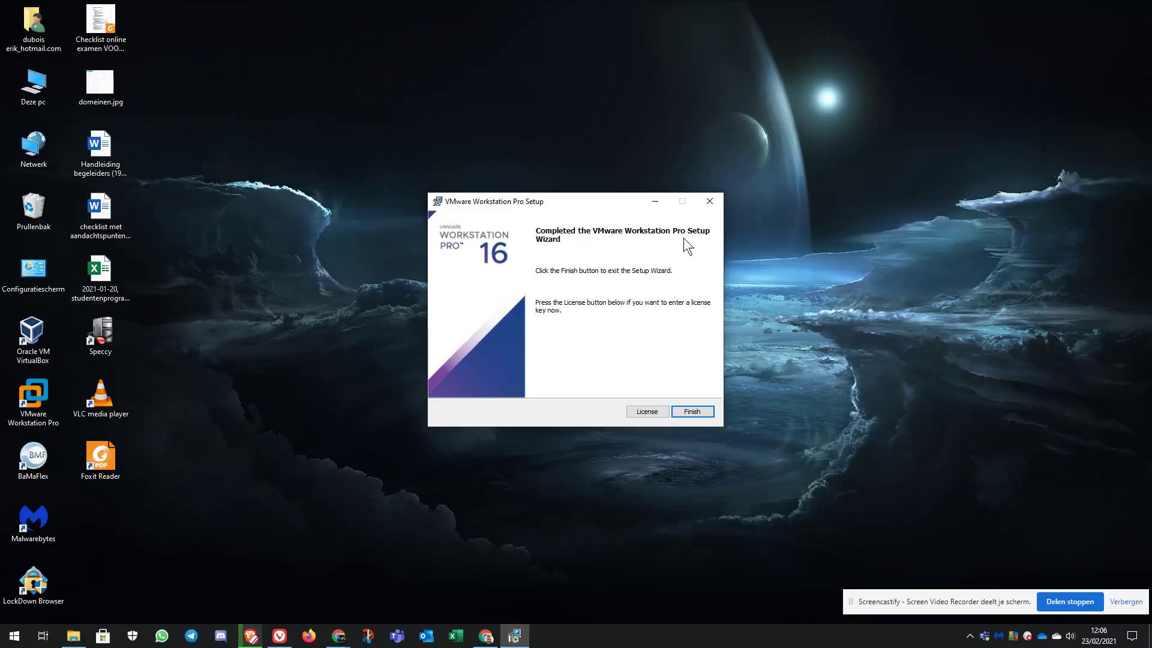
Finish setup, launch VMware Workstation Pro, and choose the 30-day trial instead of a licence key.
left_click(691, 412)
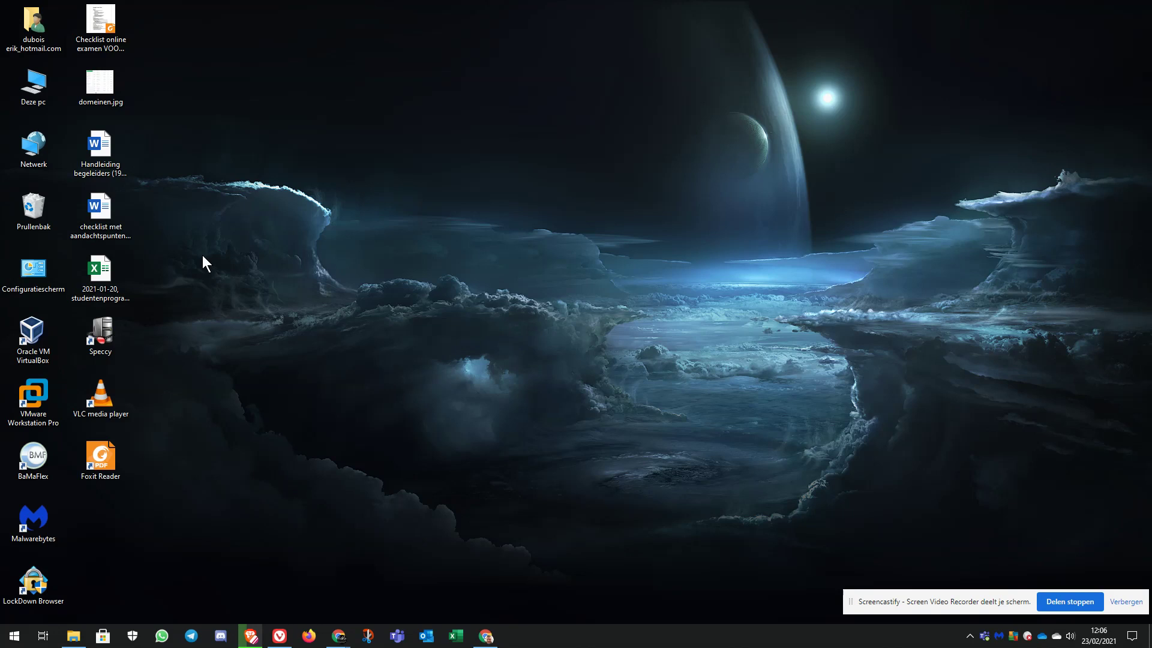
double_click(37, 387)
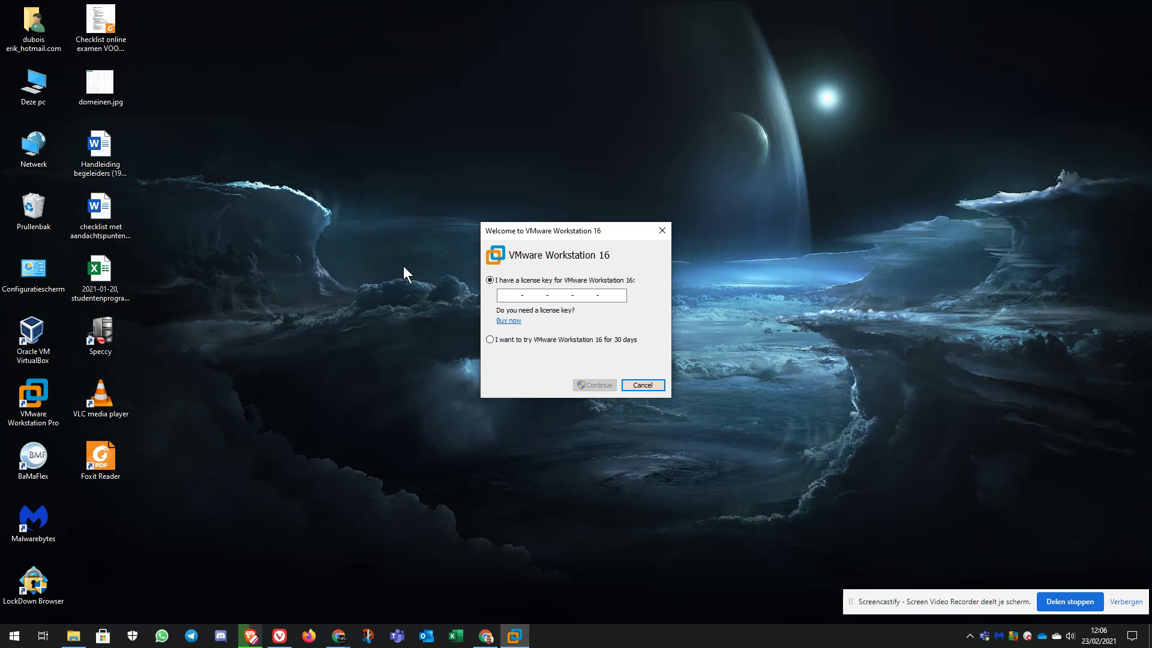
left_click(523, 340)
left_click(604, 384)
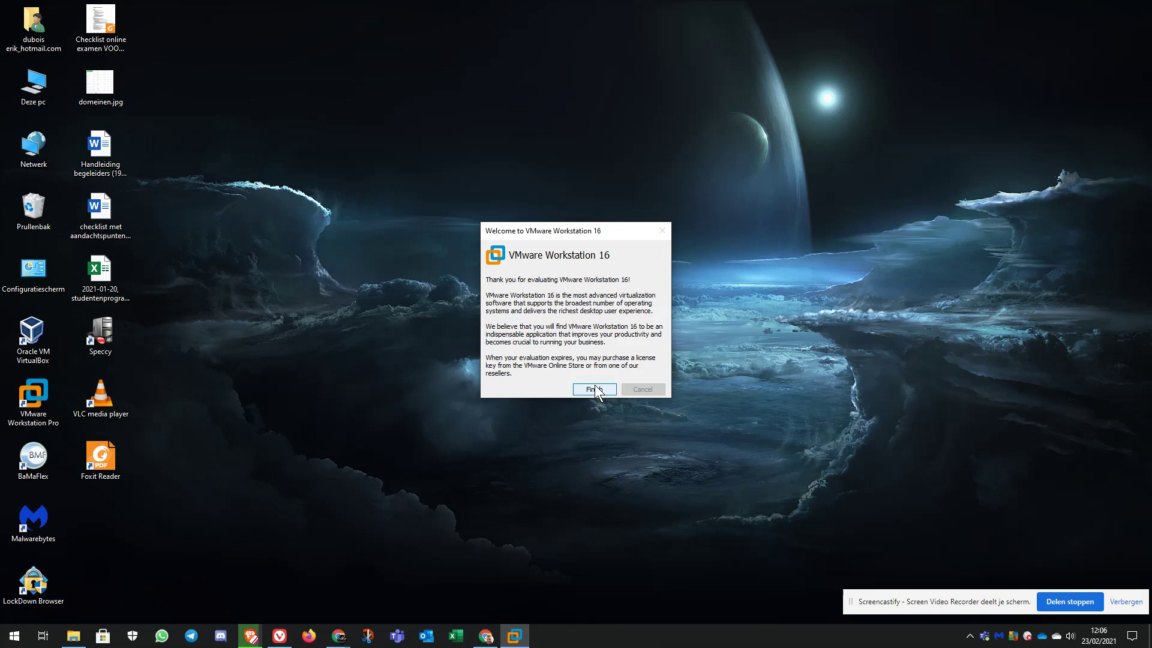
left_click(594, 389)
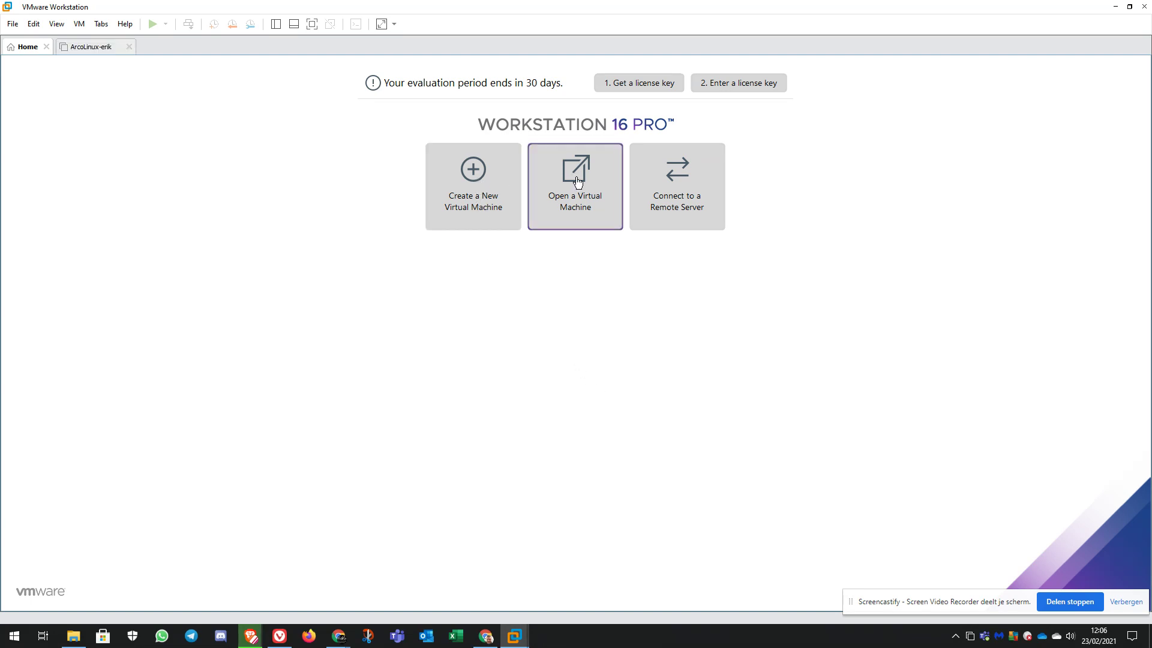
Start a Typical new virtual machine and check the ISO download's progress in the browser.
left_click(475, 174)
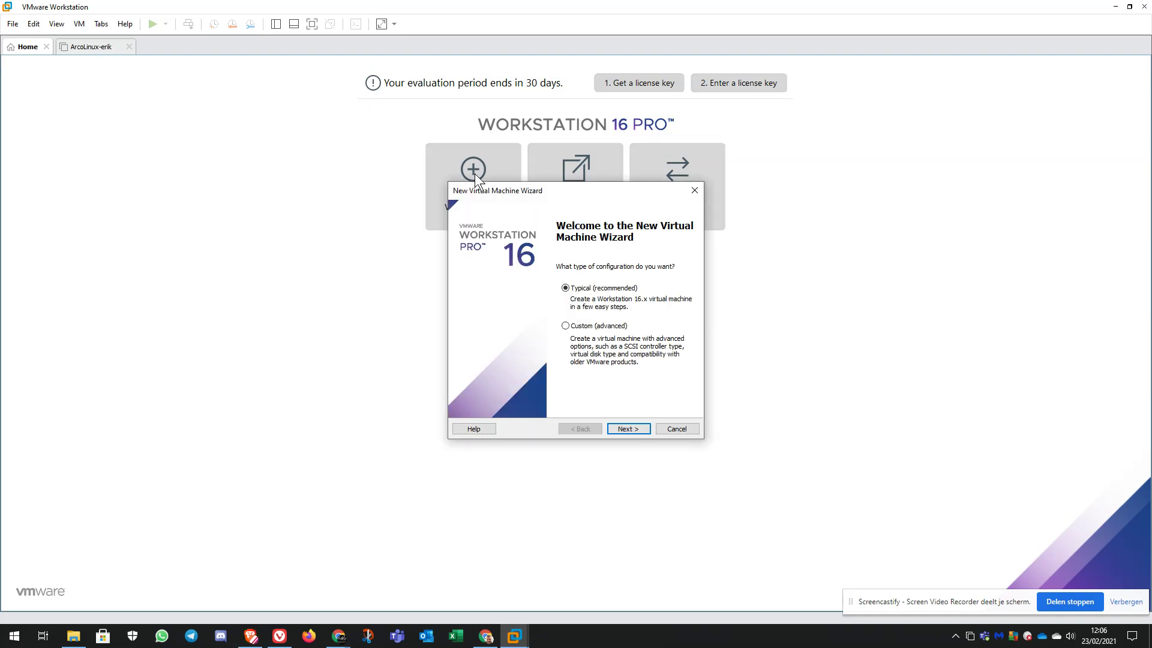
left_click(634, 423)
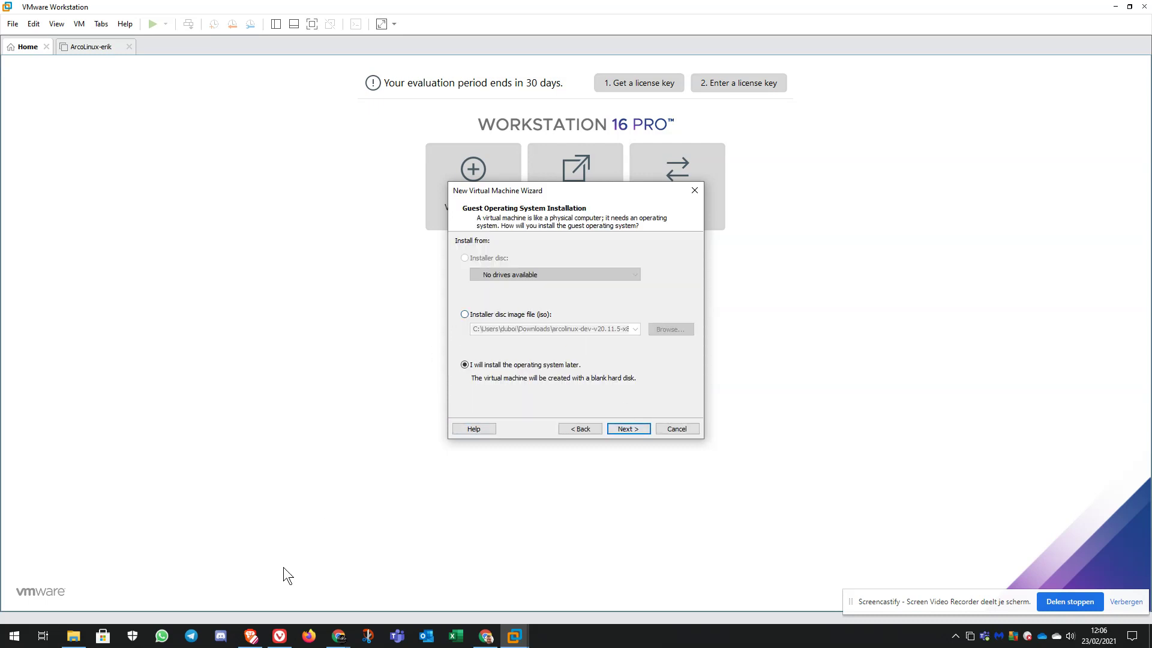
left_click(249, 642)
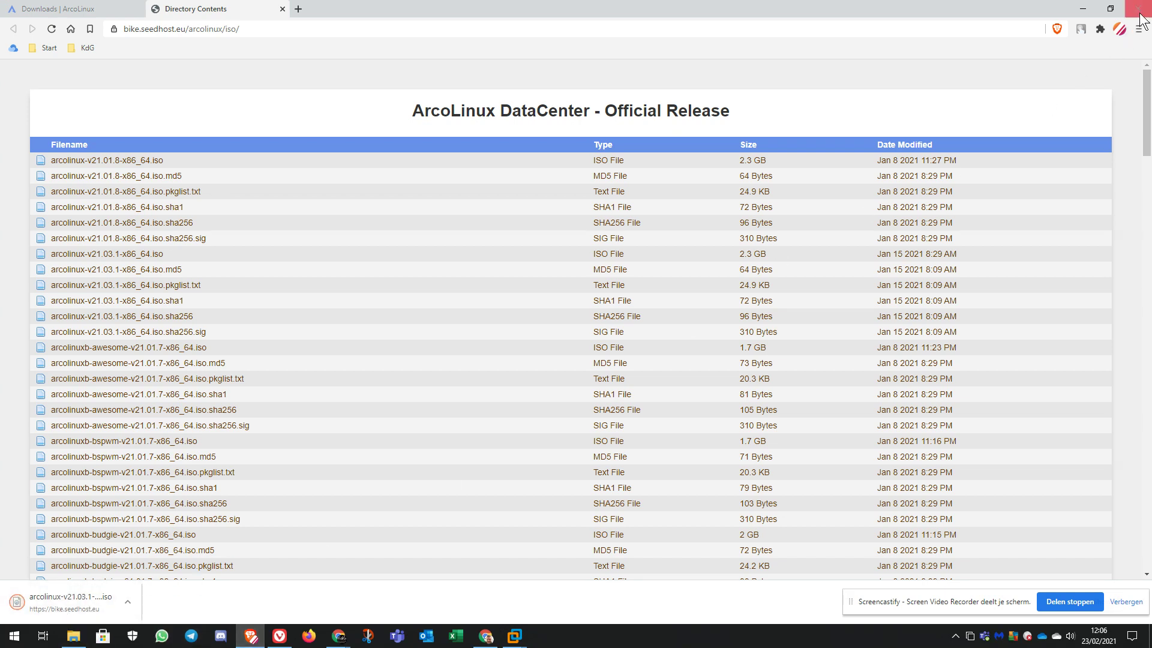
left_click(1083, 8)
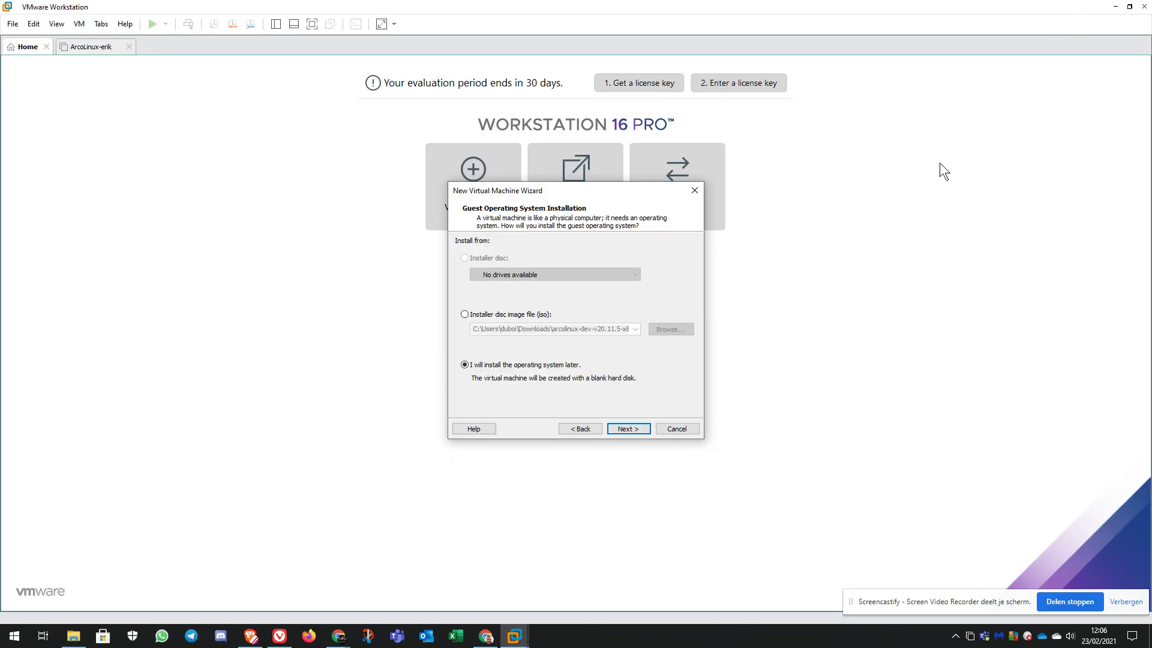
Use arcolinux-v21.03.1-x86_64.iso from Downloads as the installer disc image.
left_click(490, 316)
left_click(676, 332)
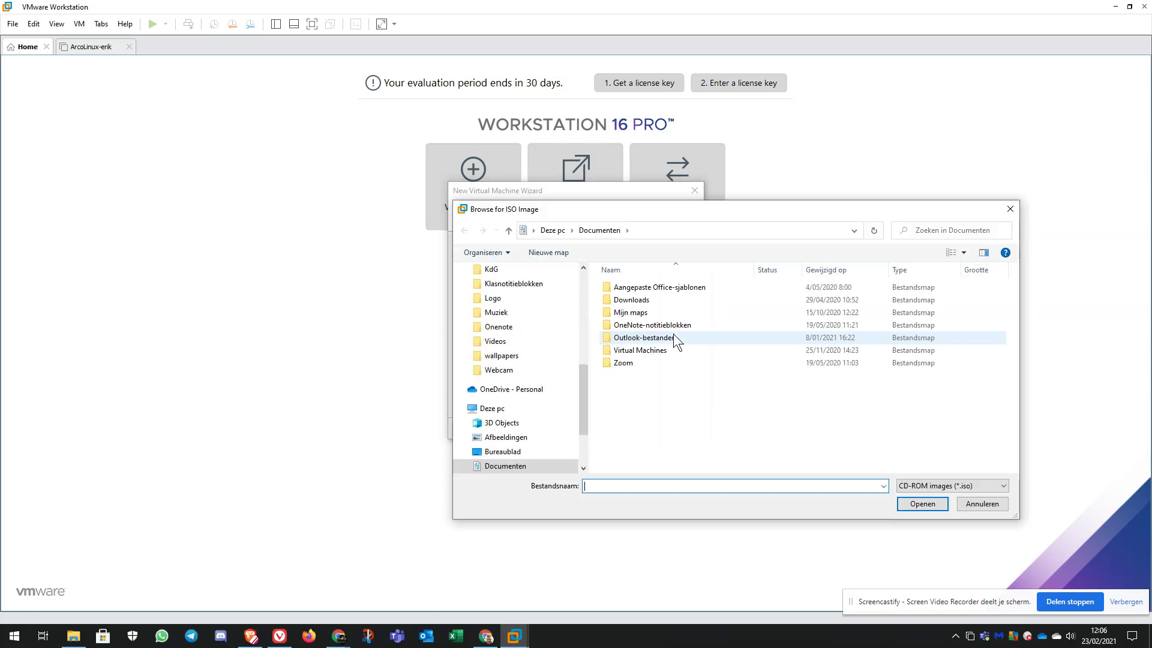
scroll(556, 328, "up", 10)
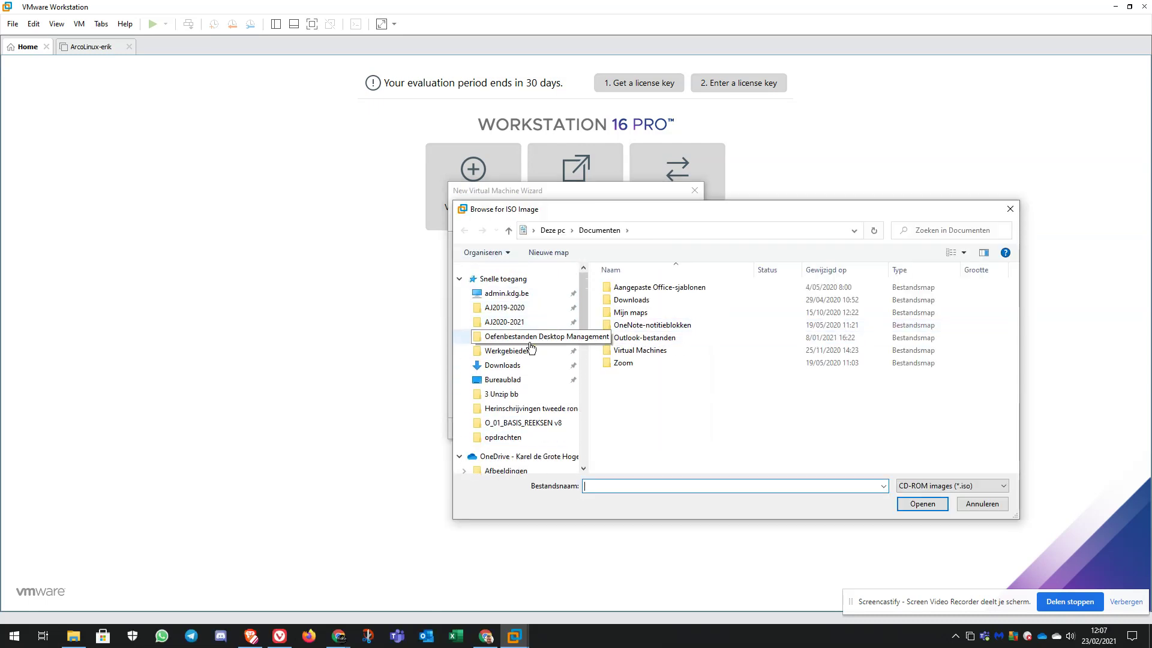
left_click(522, 366)
left_click(669, 304)
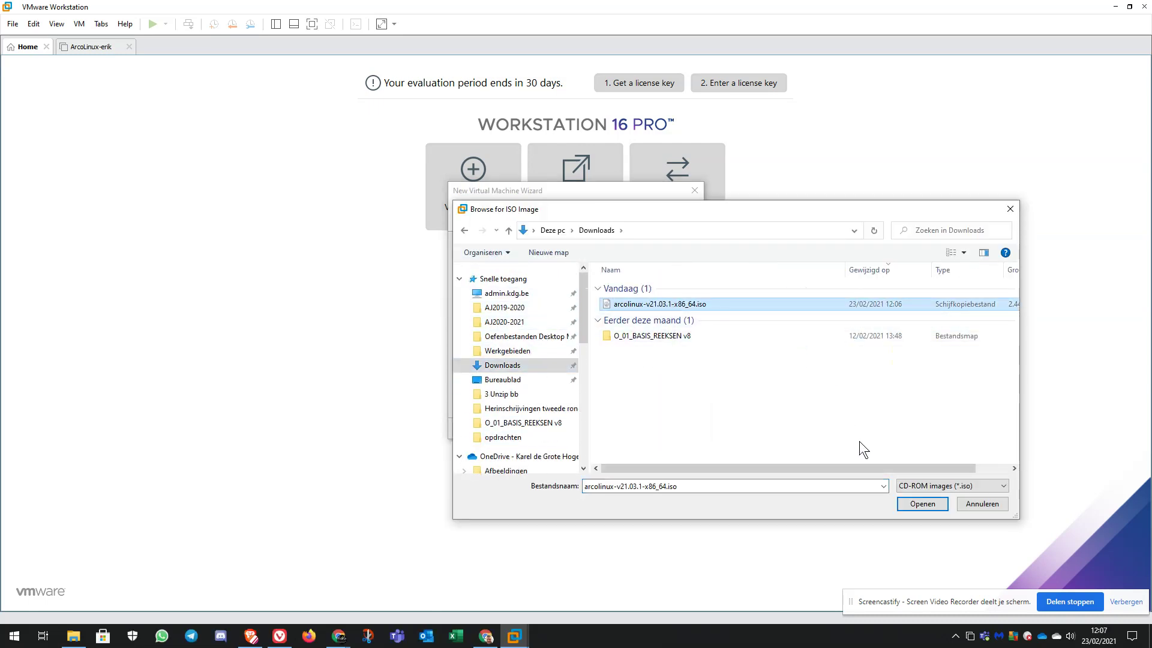
left_click(916, 502)
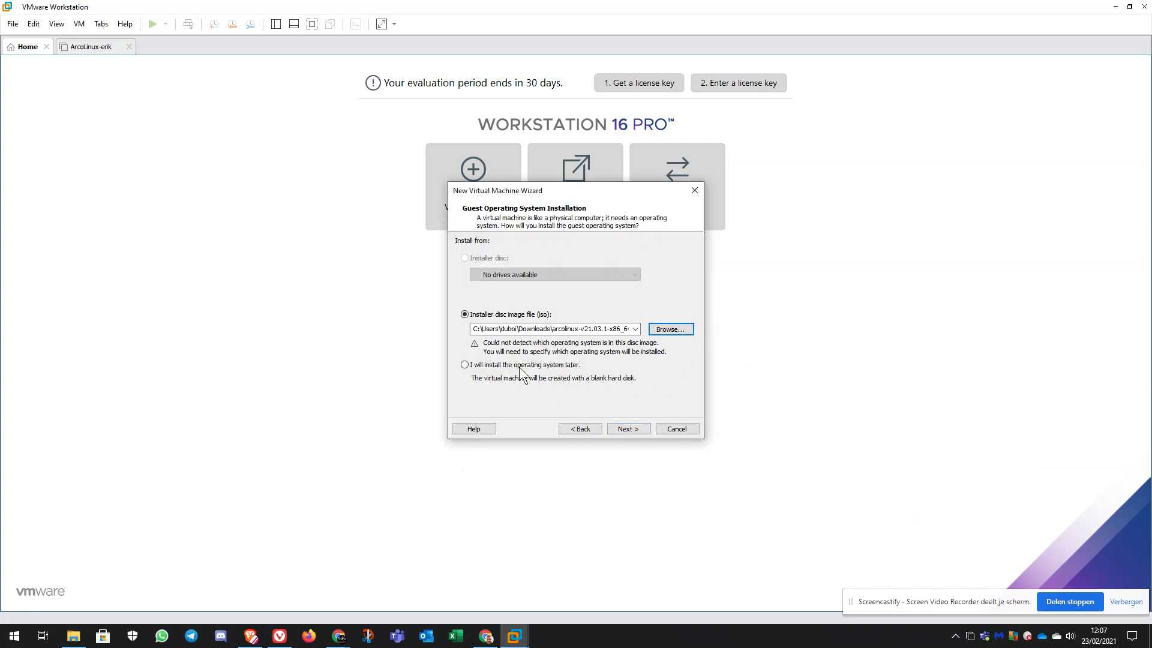
Choose Linux with version Other Linux 5.x and later kernel 64-bit as the guest OS.
left_click(640, 428)
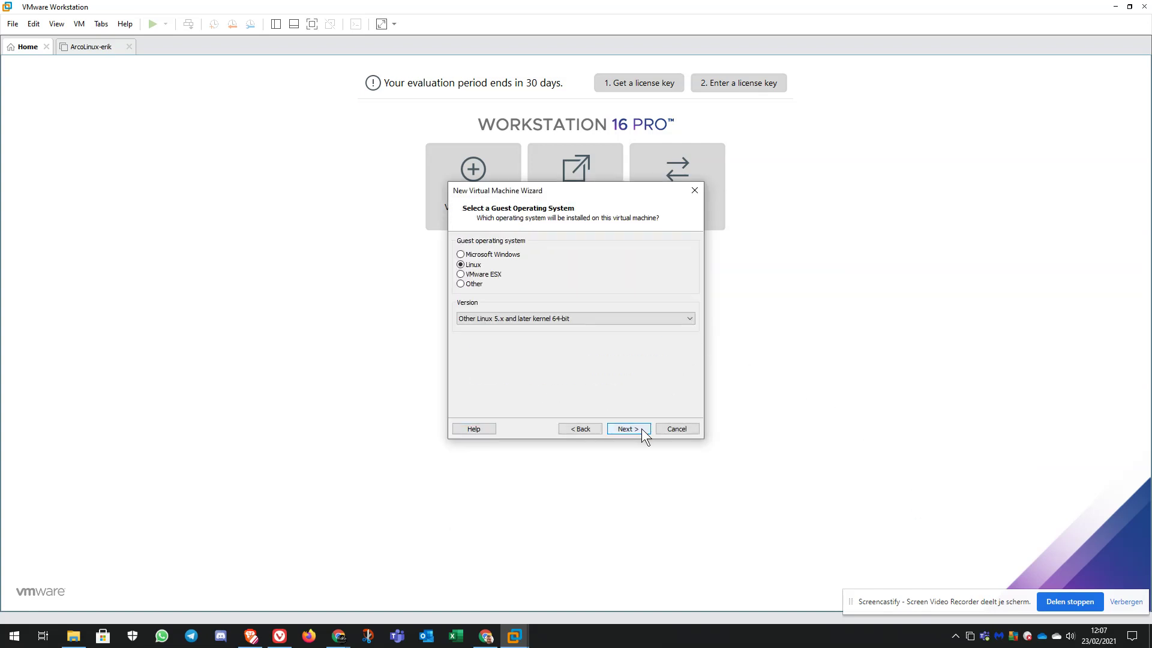
left_click(570, 314)
scroll(570, 373, "up", 10)
scroll(570, 374, "up", 8)
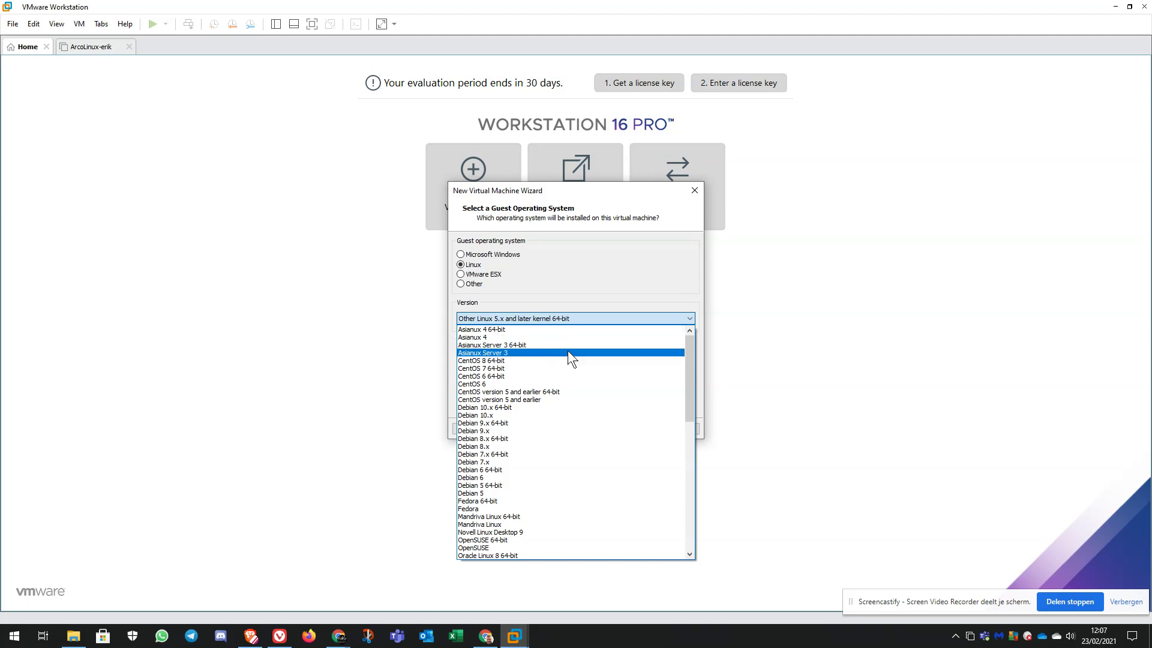
scroll(574, 427, "down", 4)
scroll(577, 458, "down", 4)
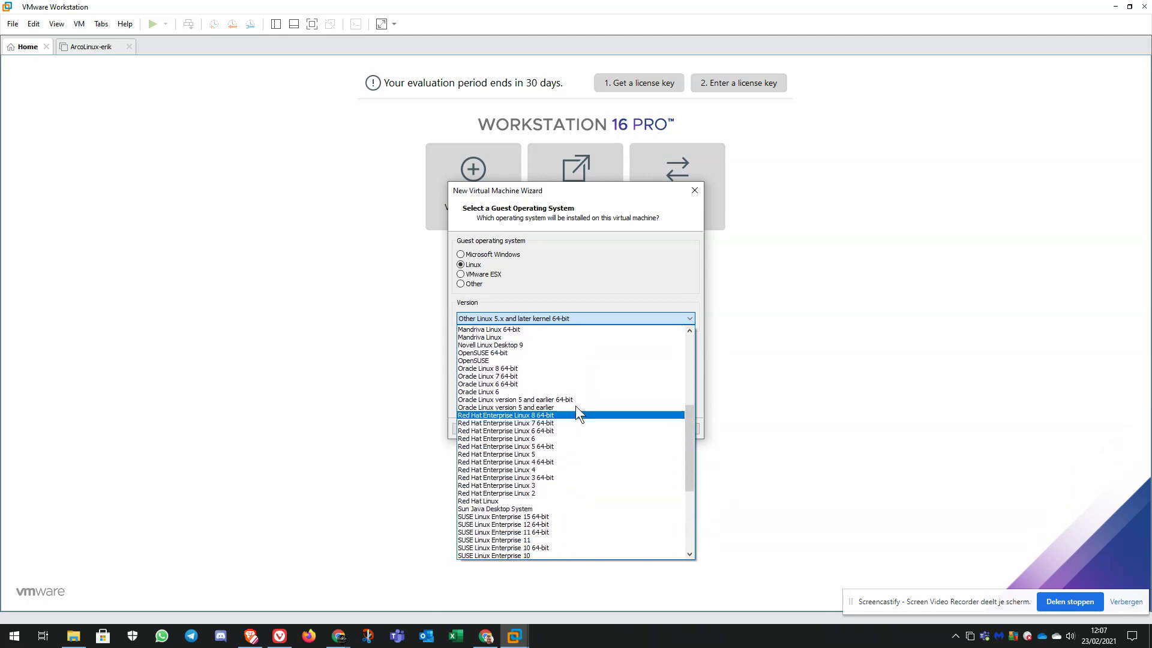
scroll(577, 402, "down", 1)
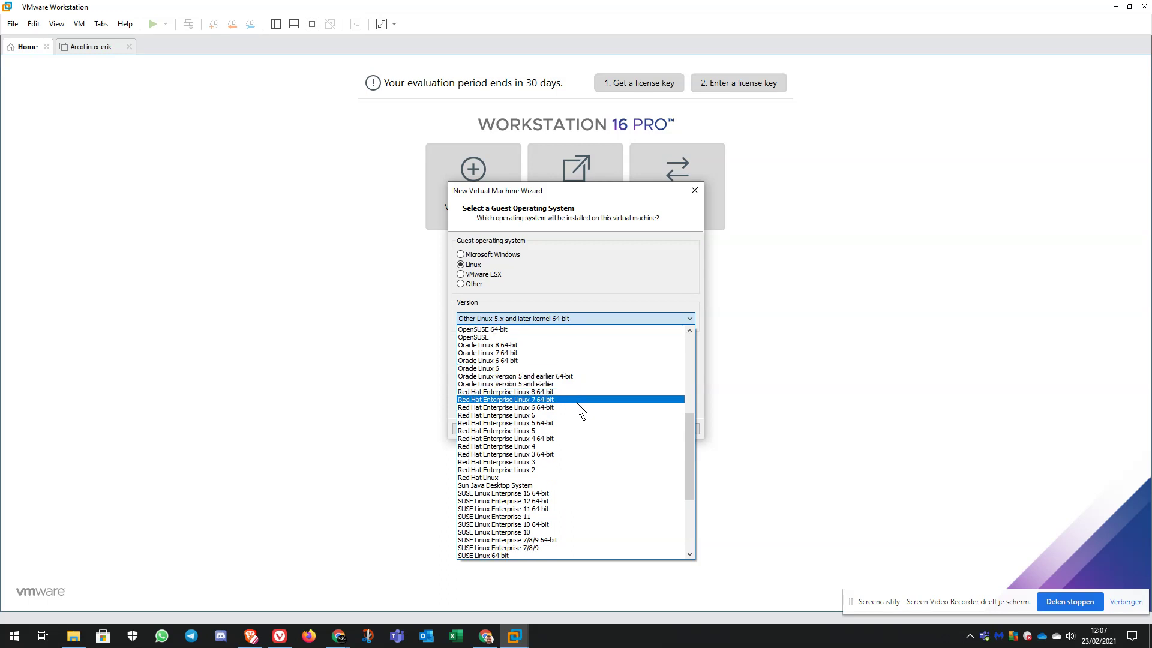
scroll(577, 402, "down", 6)
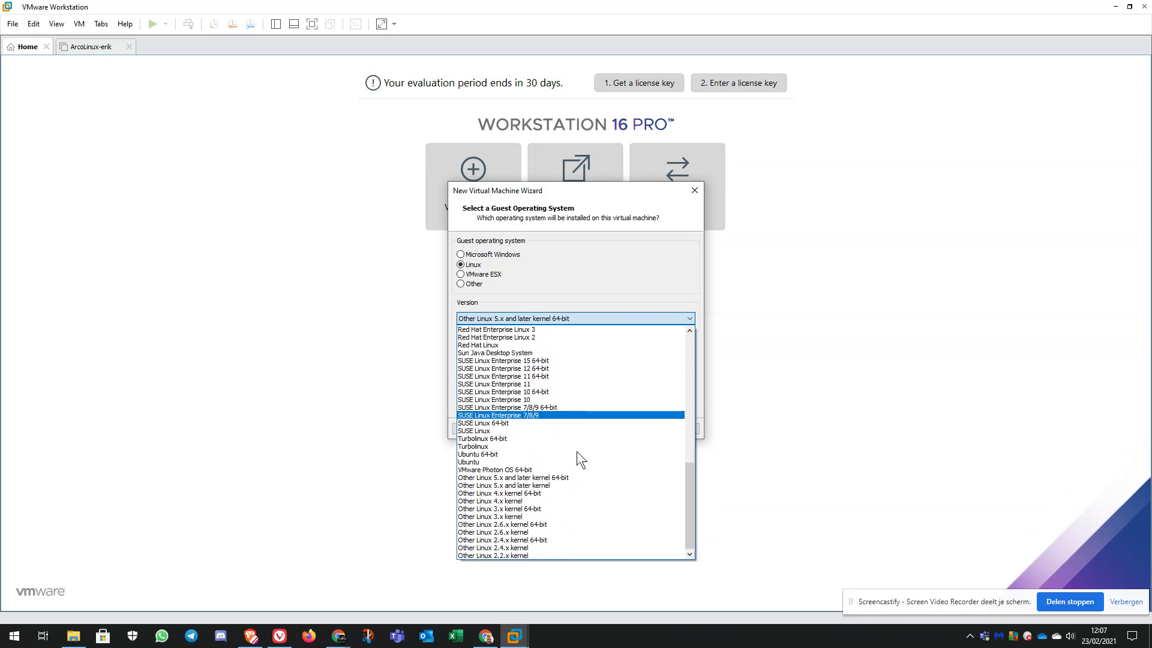
left_click(586, 477)
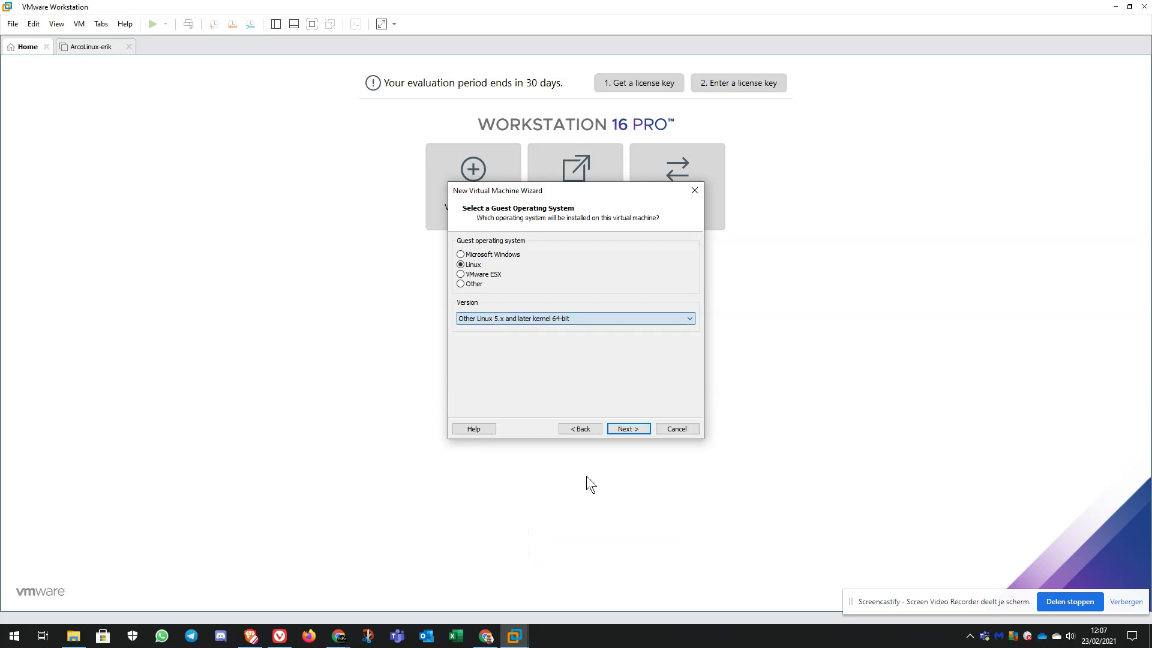
left_click(636, 427)
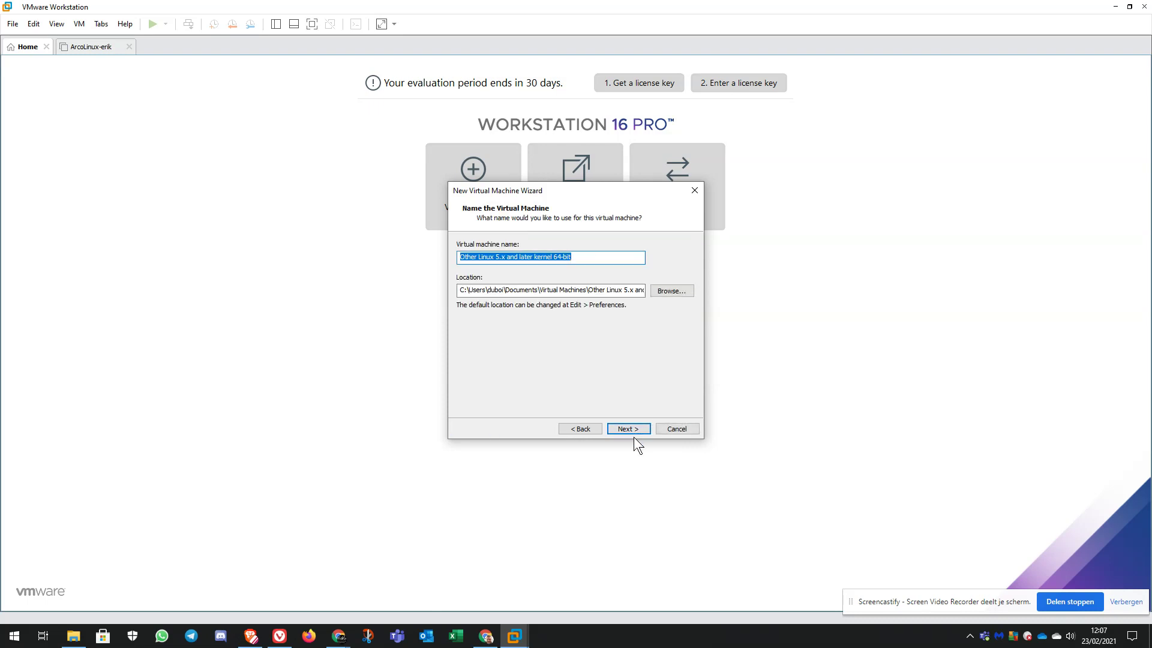
Rename the machine to ArcoLinux Flagship after the plain ArcoLinux path proved taken.
type("ArcOli")
type("Linux")
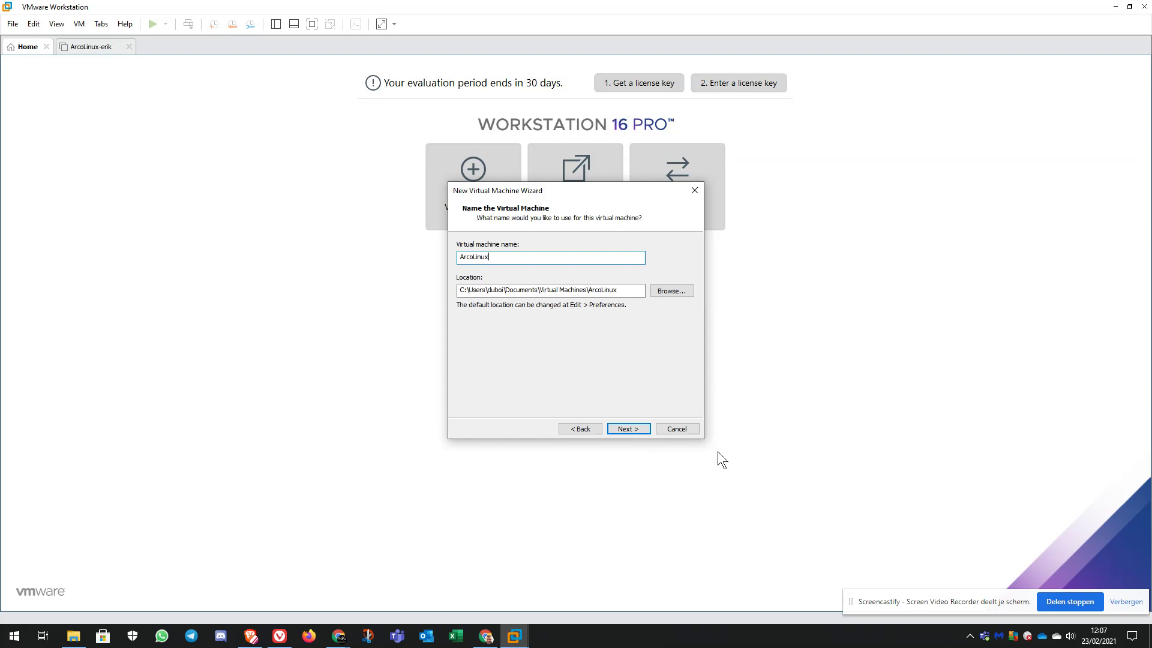
left_click(635, 423)
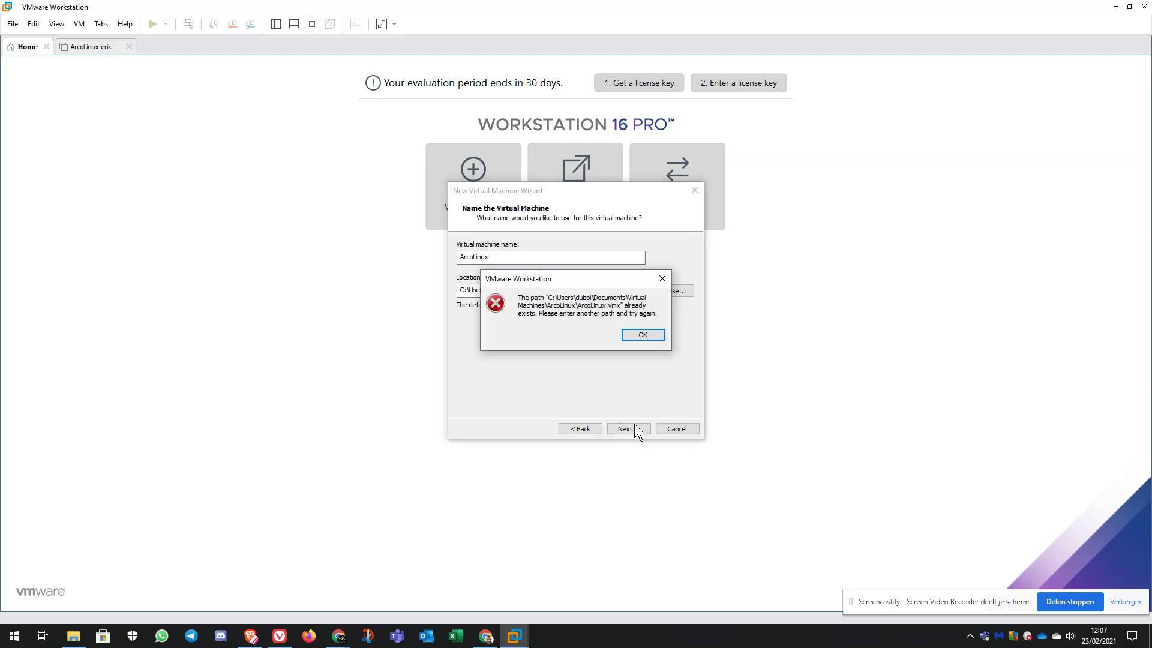
left_click(644, 339)
left_click(516, 259)
type("Flagship")
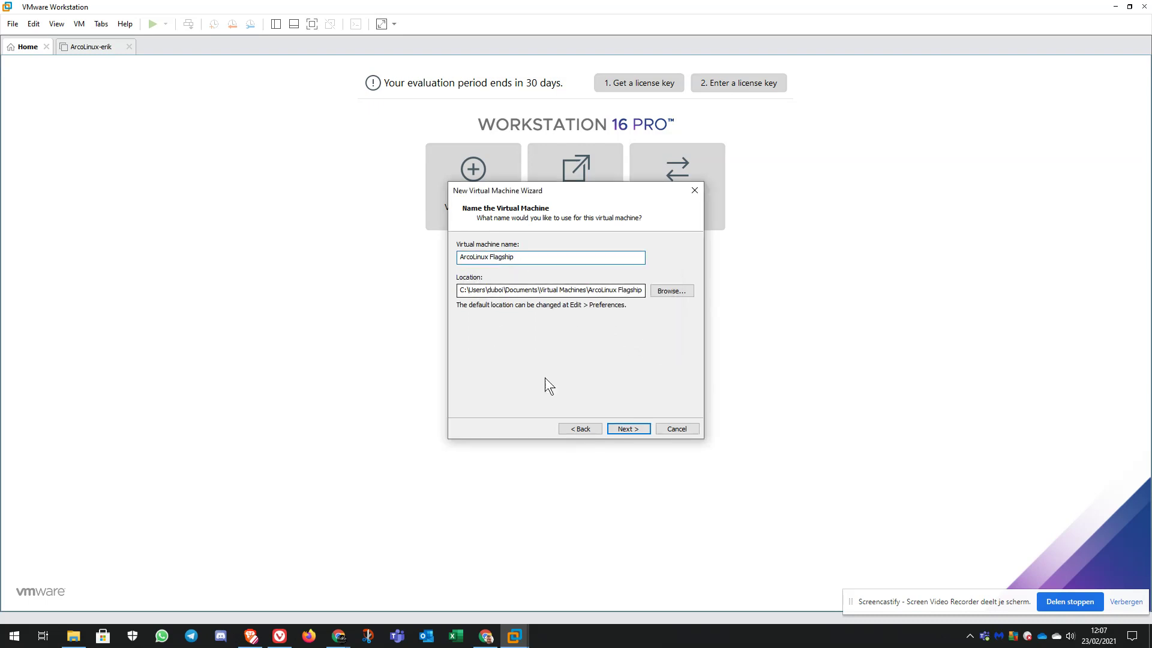
left_click(630, 429)
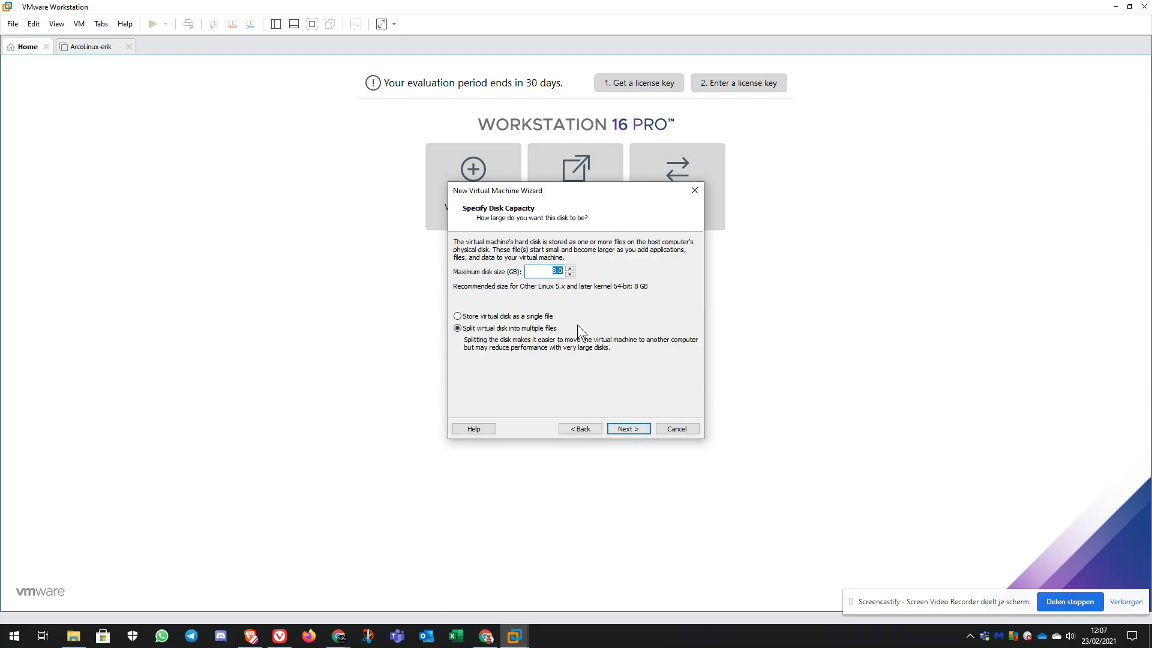
Set a 30 GB maximum disk size stored as a single file.
type("30")
left_click(520, 318)
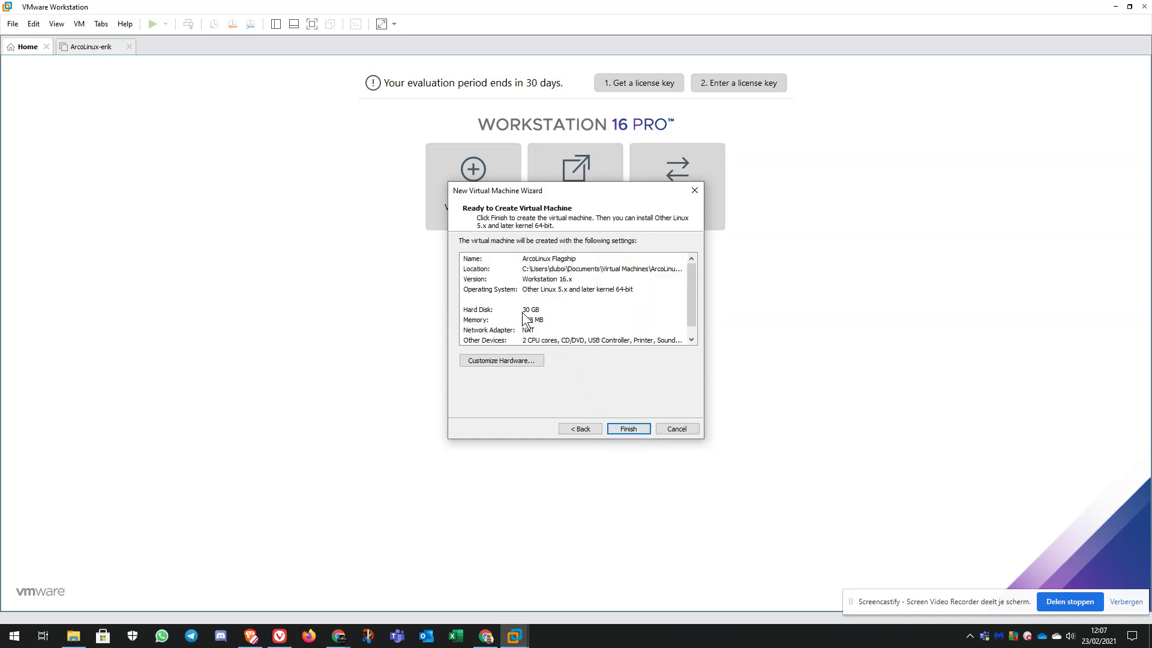
Set the machine's memory to 7.5 GB and use 1 processor with 4 cores.
left_click(509, 361)
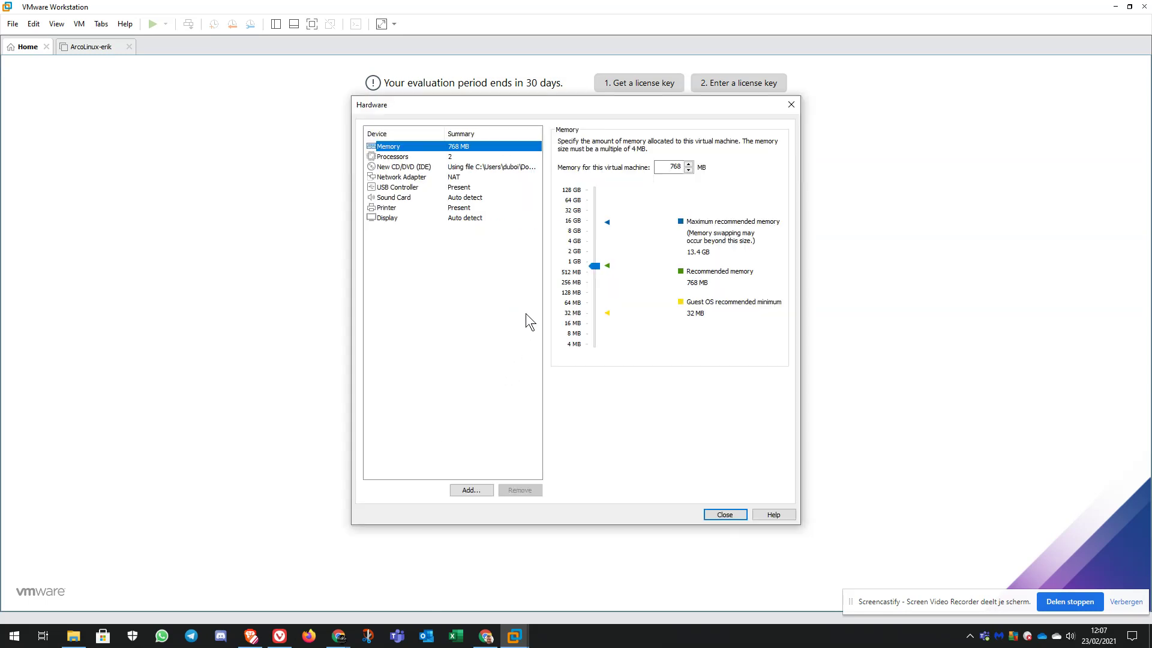
left_click_drag(596, 266, 597, 240)
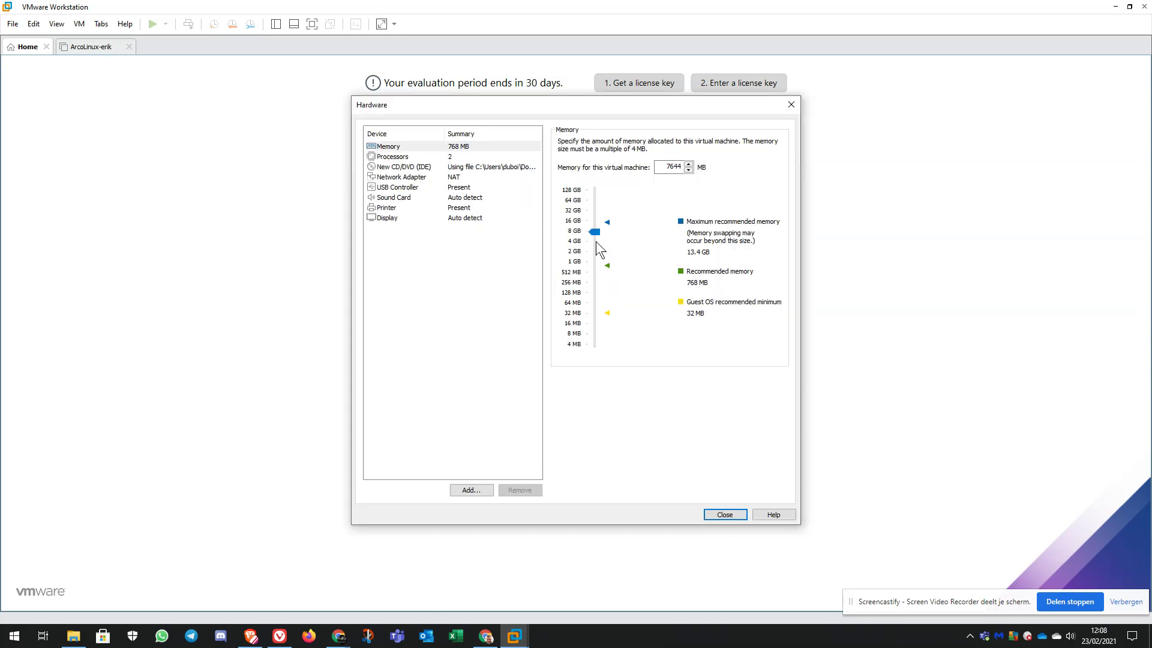
left_click(422, 158)
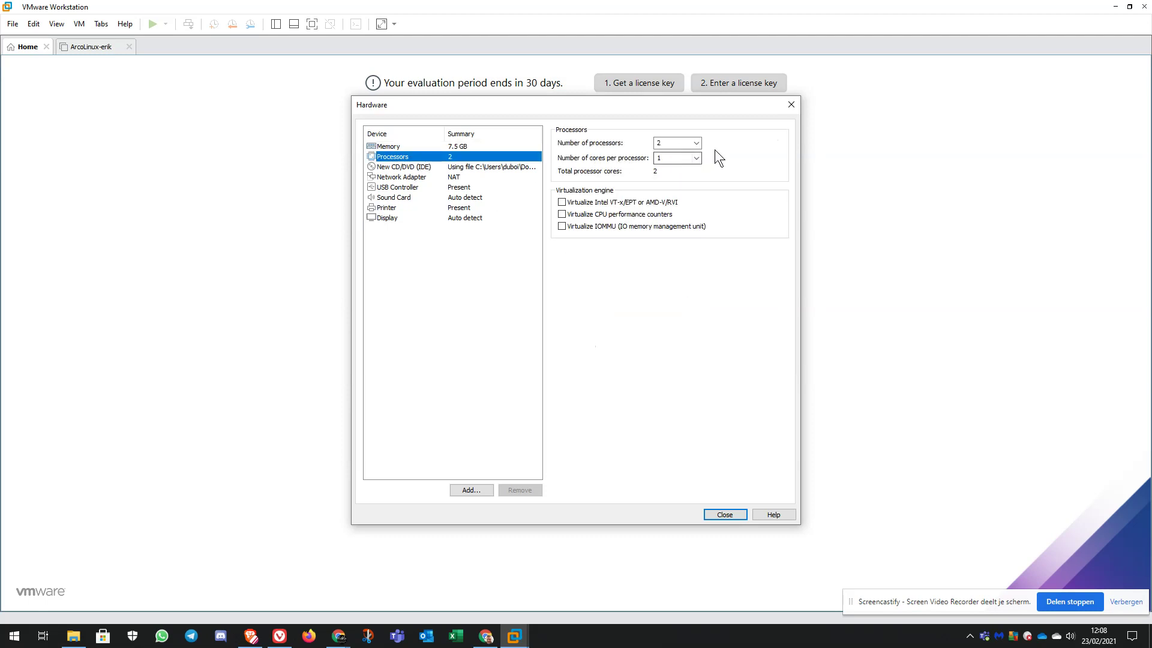
left_click(696, 143)
left_click(682, 154)
left_click(684, 157)
left_click(697, 157)
left_click(681, 187)
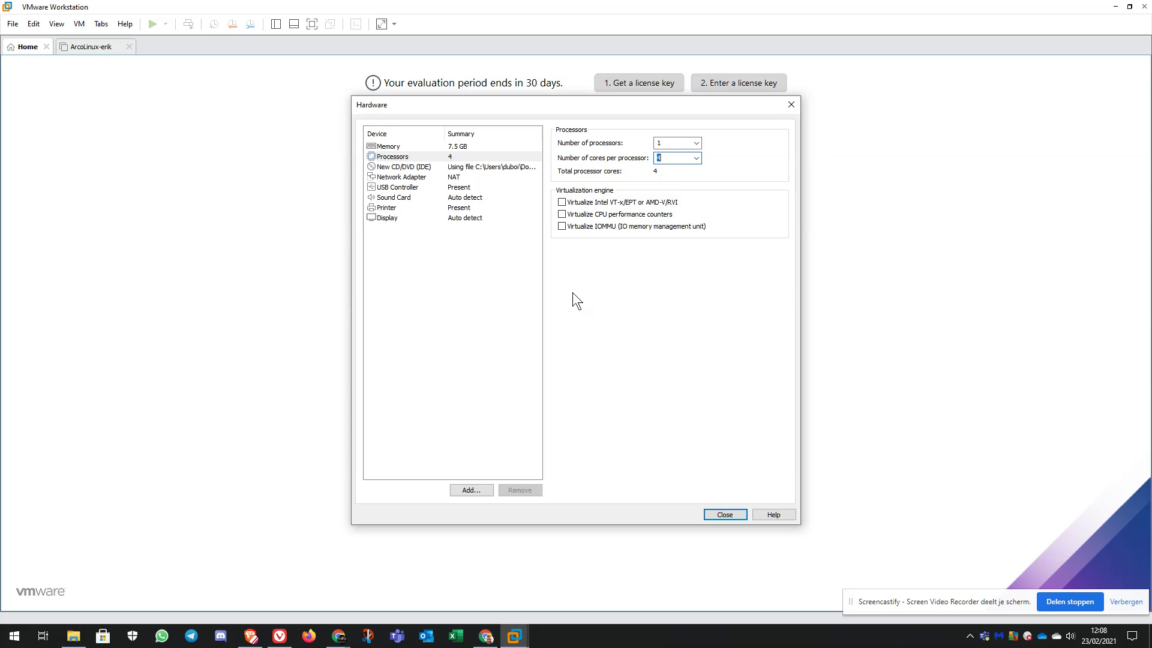
Review the memory, processor, CD/DVD, network, USB, sound, printer and display settings.
left_click(397, 146)
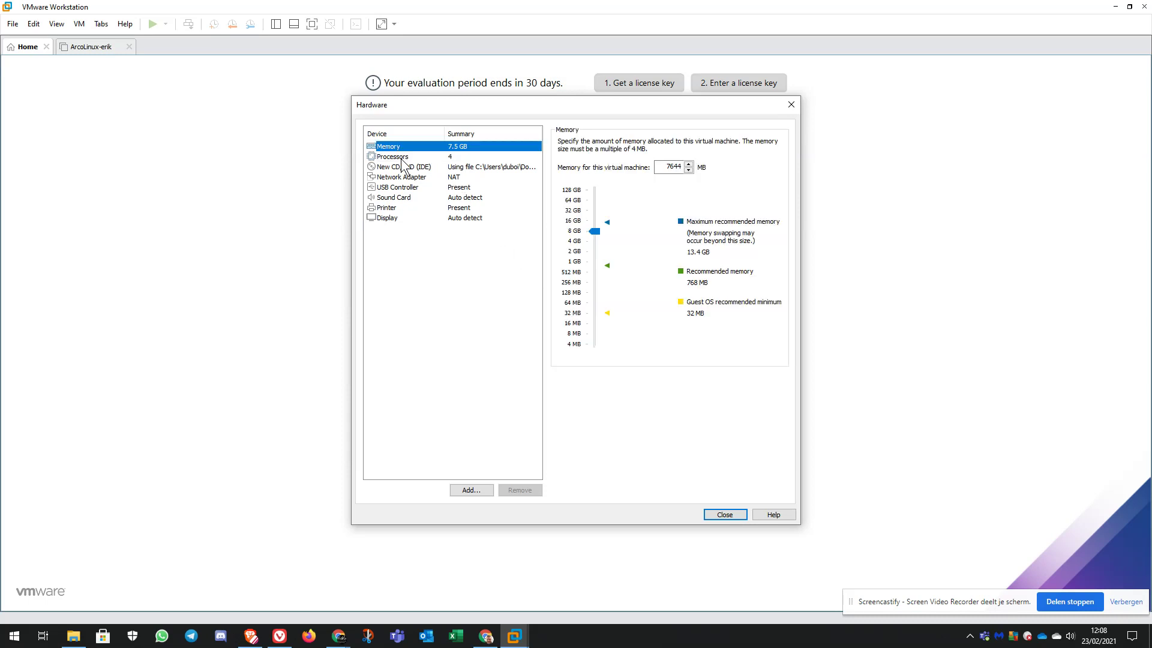
left_click(401, 159)
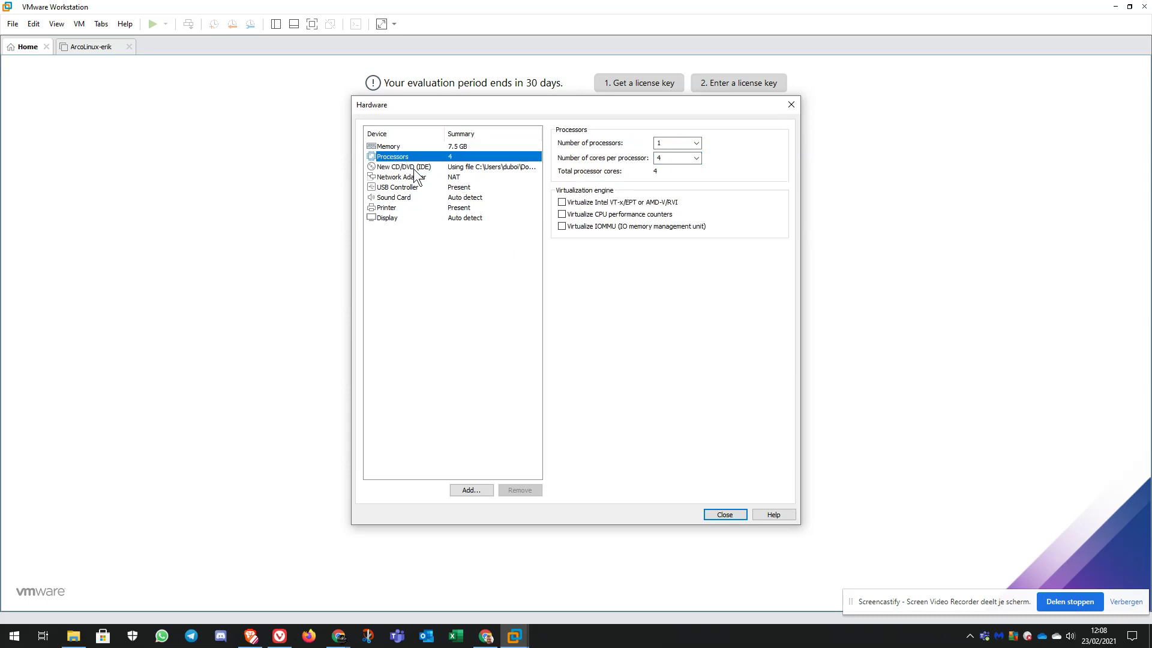
left_click(413, 167)
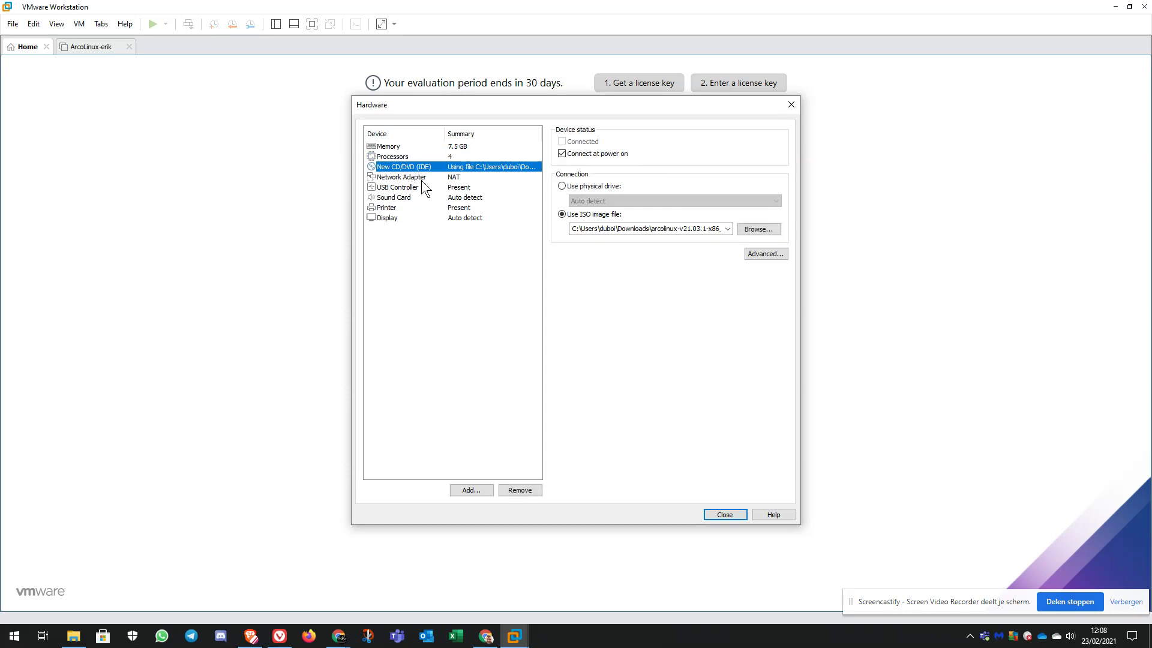
left_click(421, 180)
left_click(427, 187)
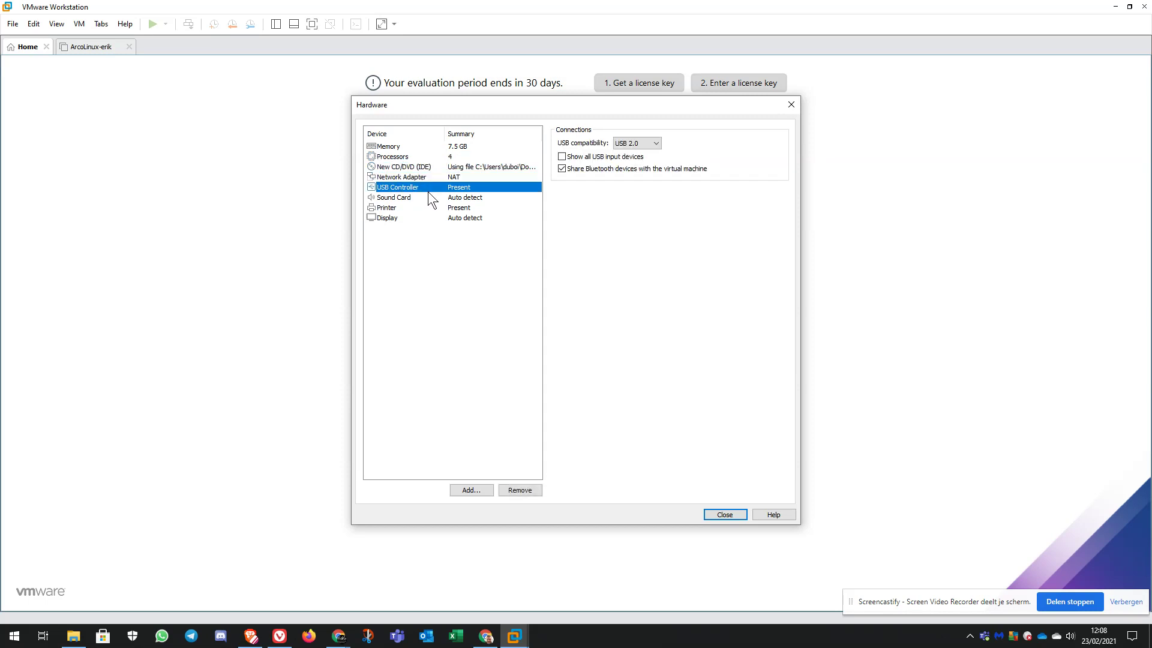
left_click(428, 198)
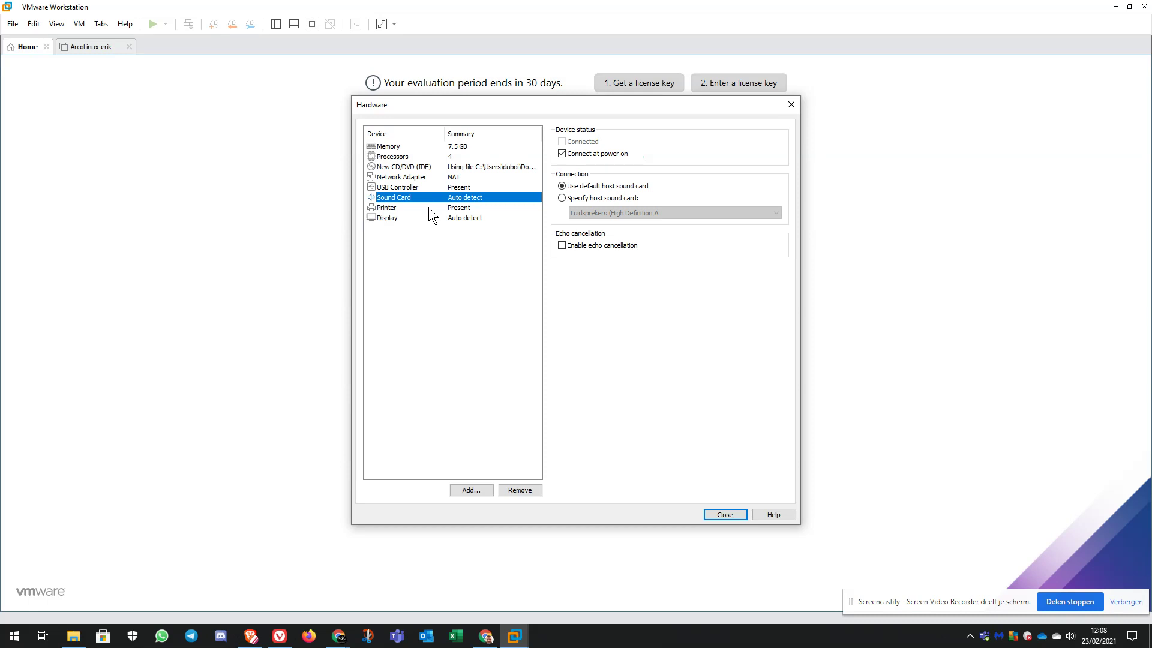
left_click(428, 207)
left_click(431, 216)
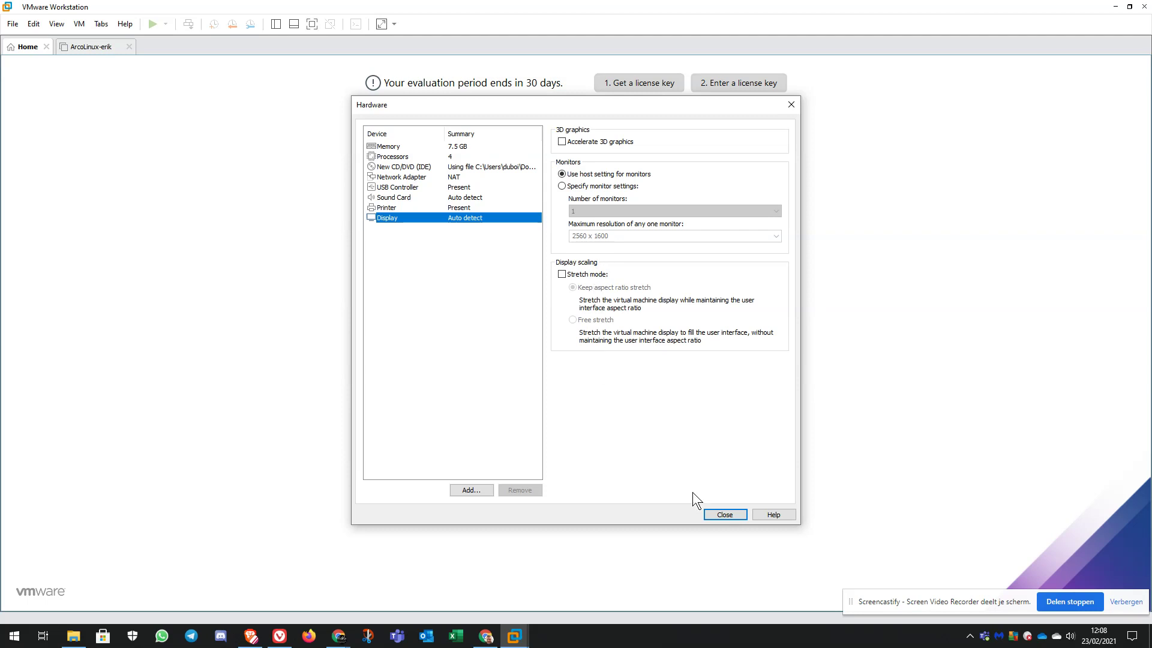
Finish creating the ArcoLinux Flagship VM, power it on and postpone the VMware Tools download.
left_click(715, 514)
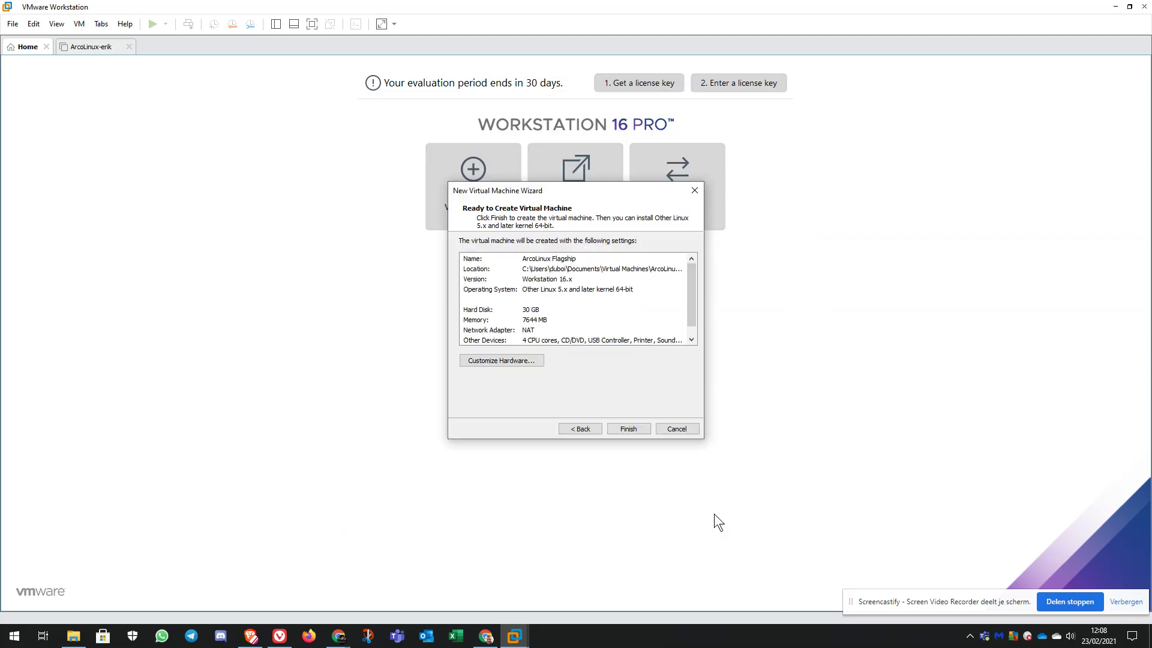
left_click(636, 427)
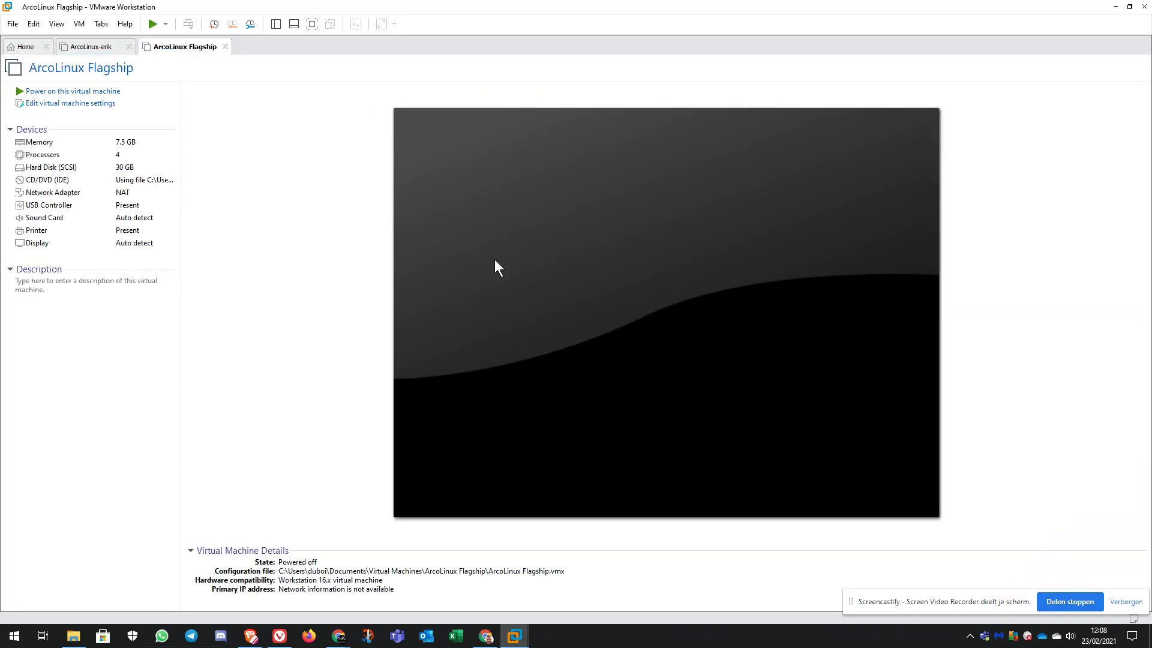
left_click(83, 91)
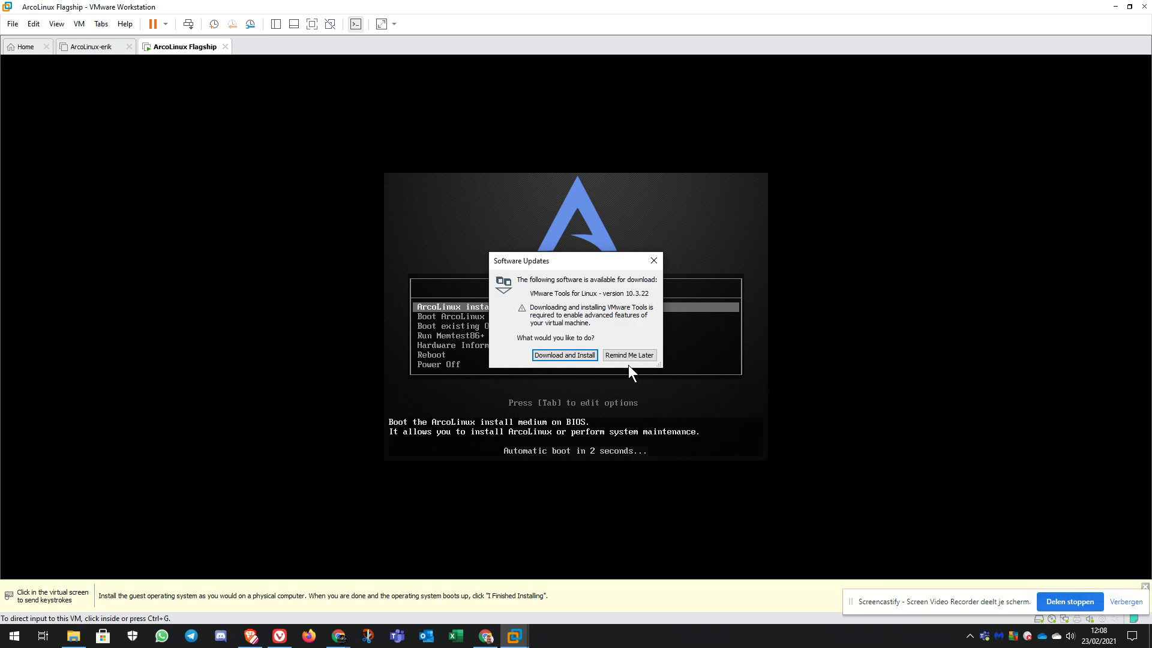
left_click(606, 352)
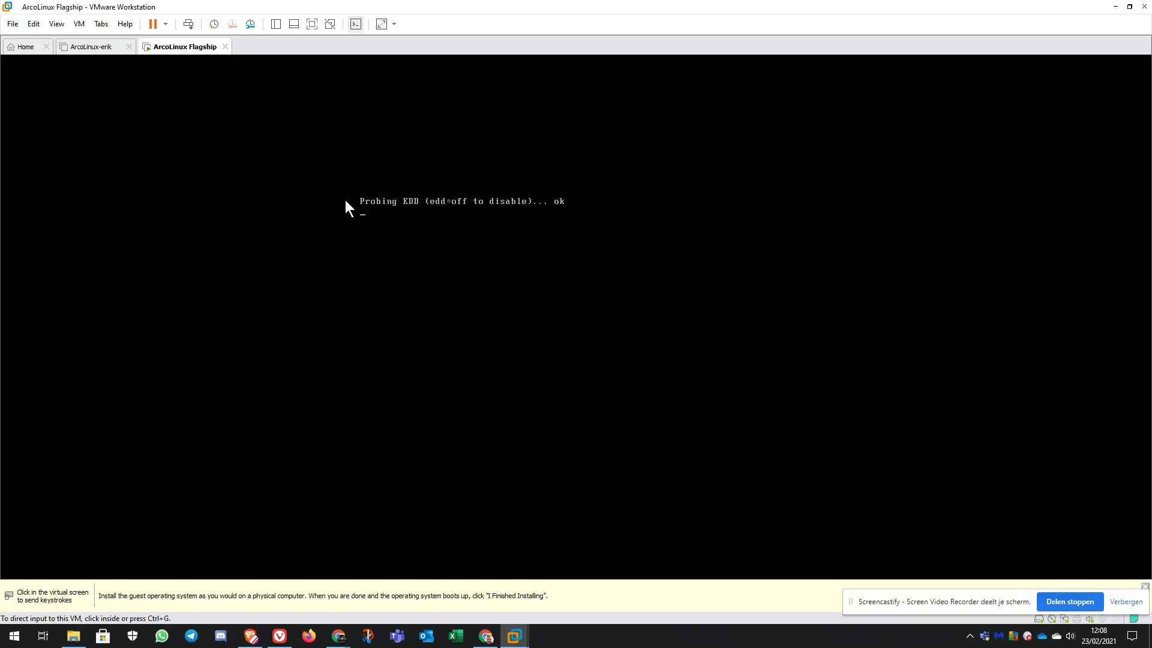
Switch the VM to full screen and wait for the ArcoLinux Welcome App to appear.
left_click(312, 25)
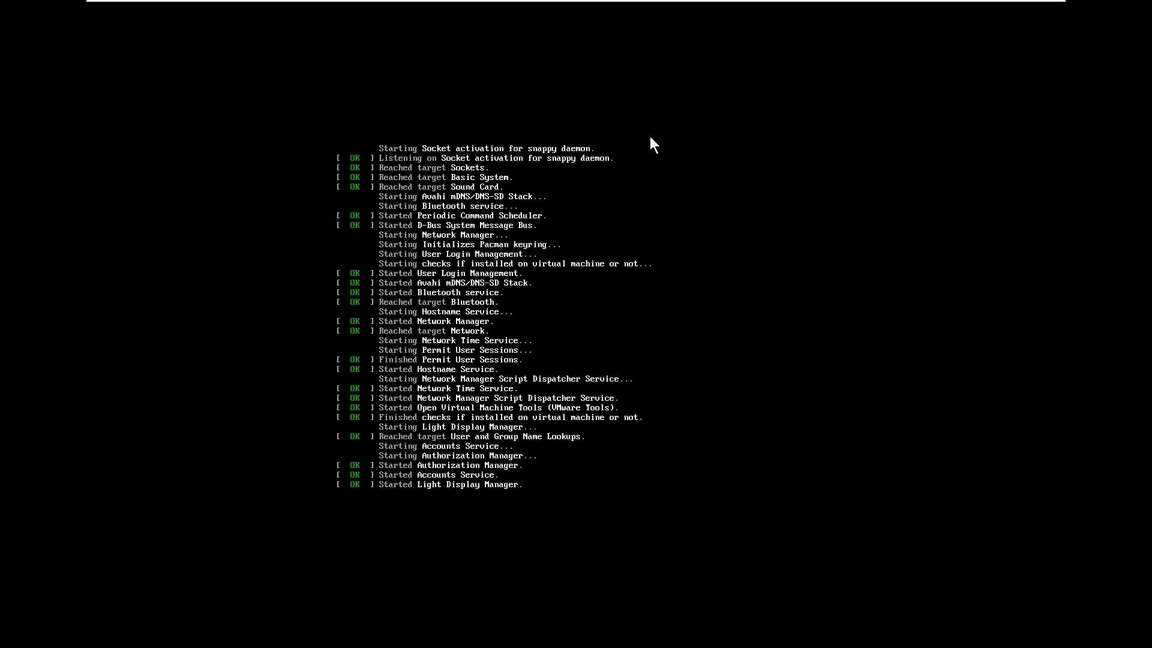
mouse_move(411, 8)
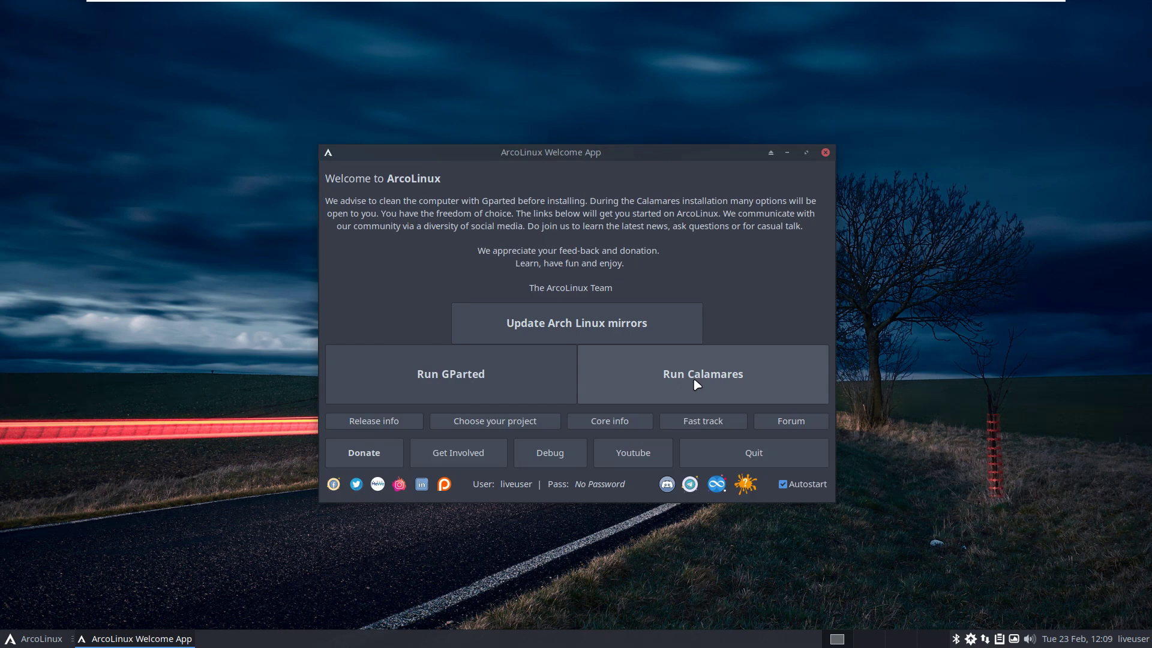
Launch the Calamares installer and continue past the welcome and kernel pages.
left_click(697, 383)
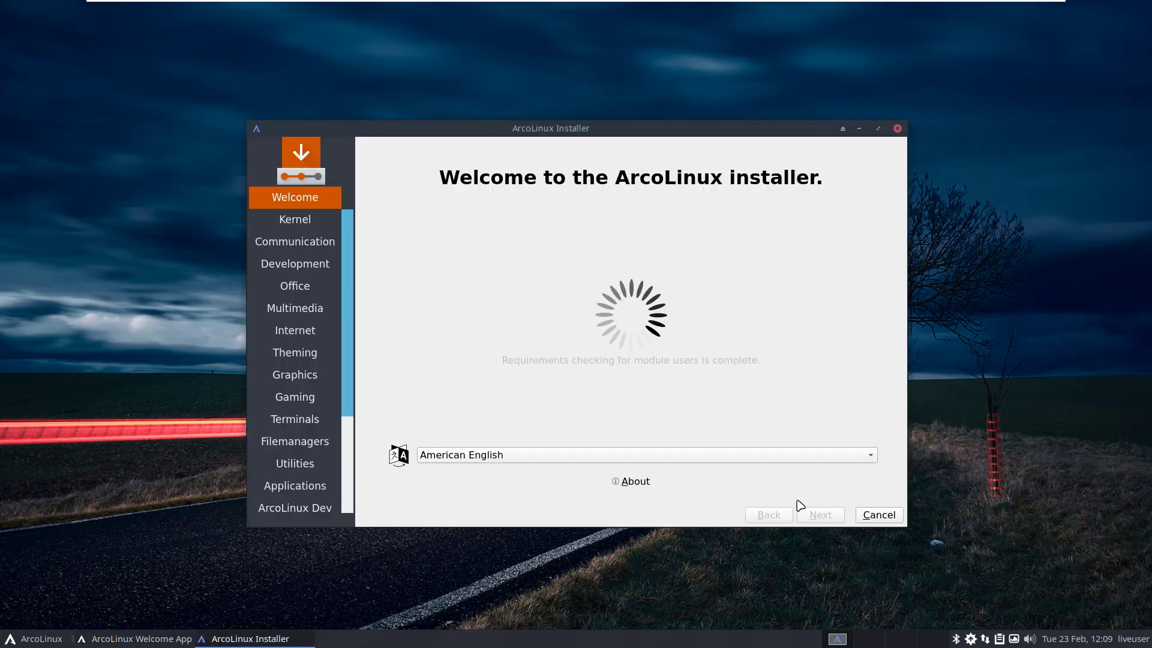
left_click(820, 515)
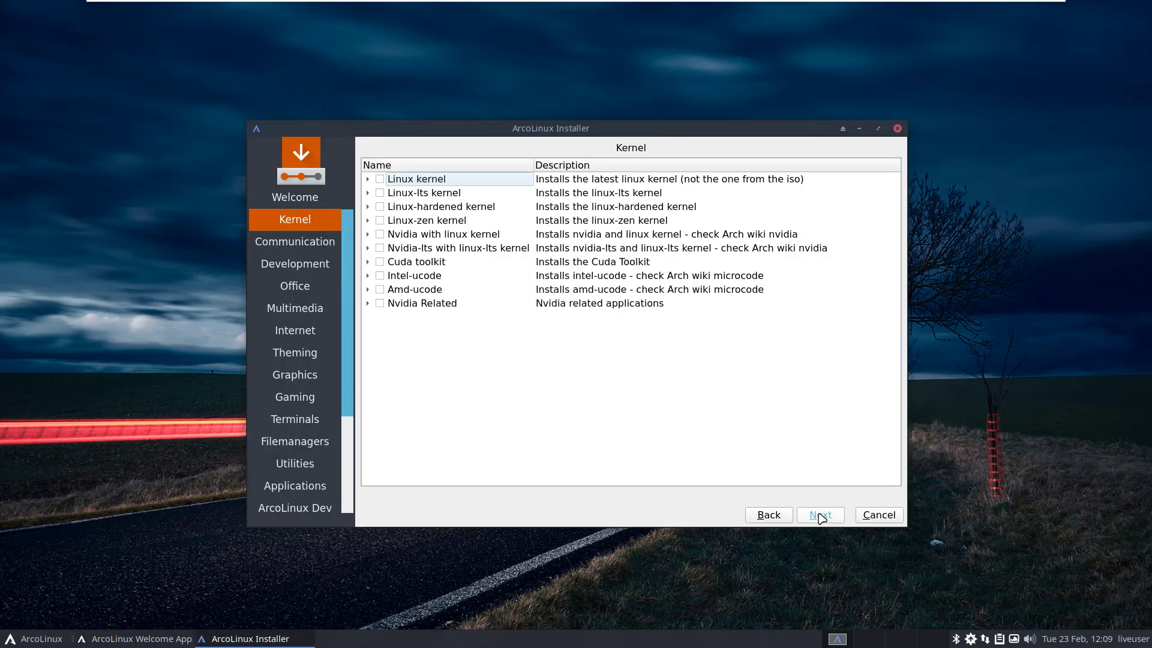
left_click(820, 515)
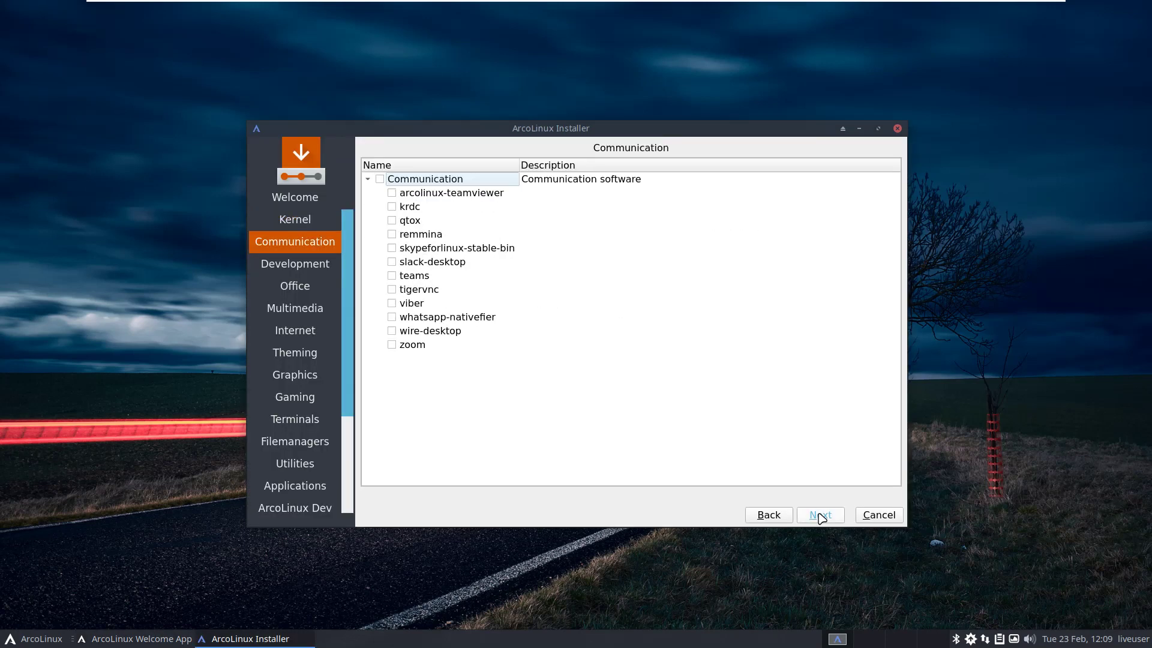
Skip every package category from Development to ArcoLinux Dev and accept the default timezone.
left_click(820, 515)
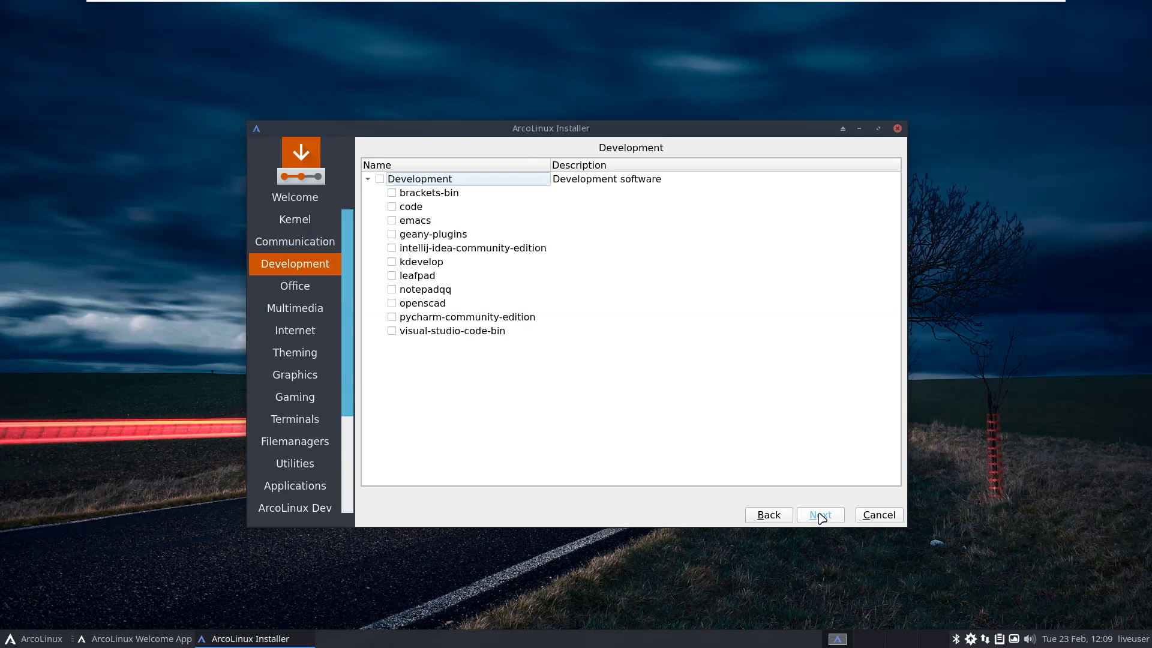
left_click(820, 516)
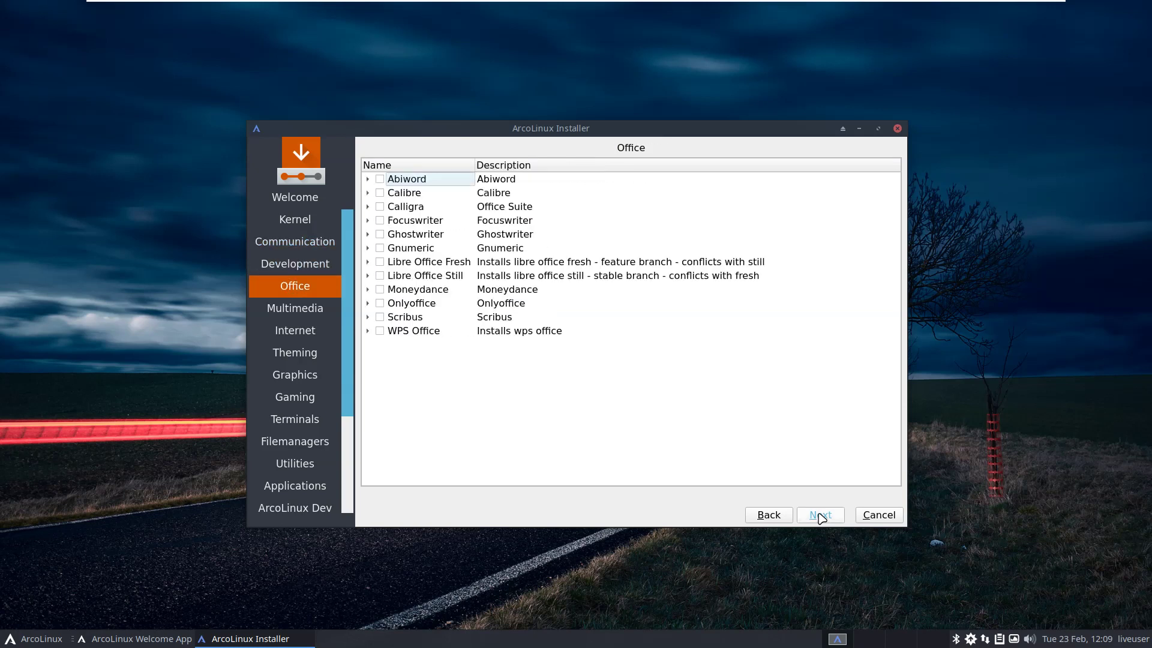
left_click(820, 515)
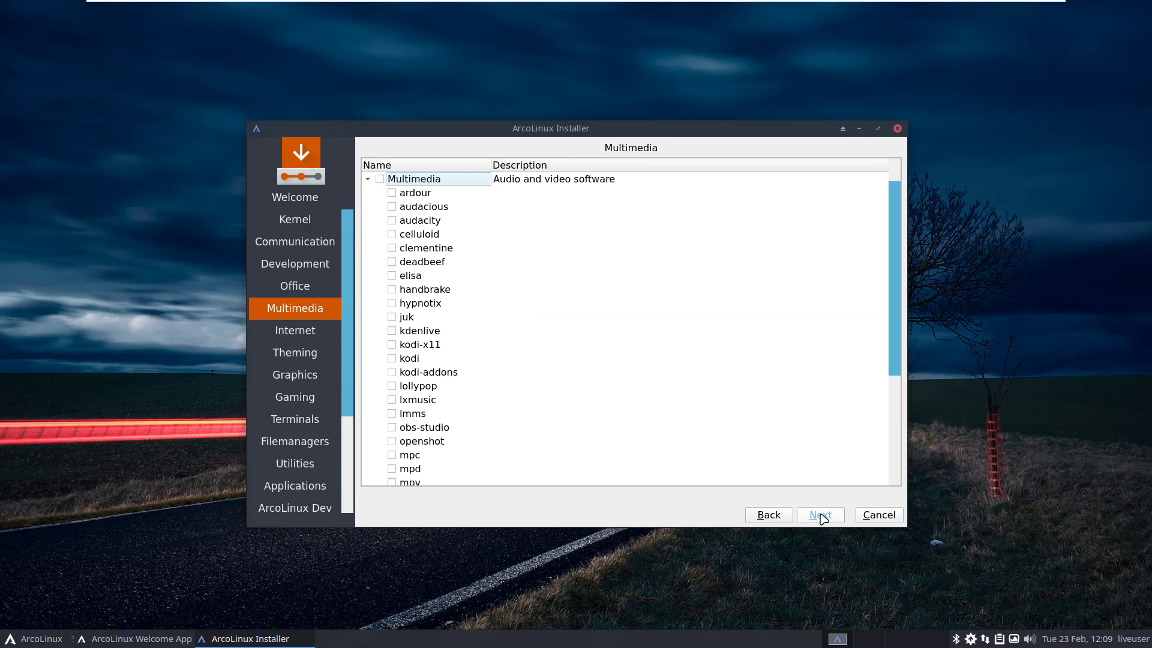
left_click(820, 515)
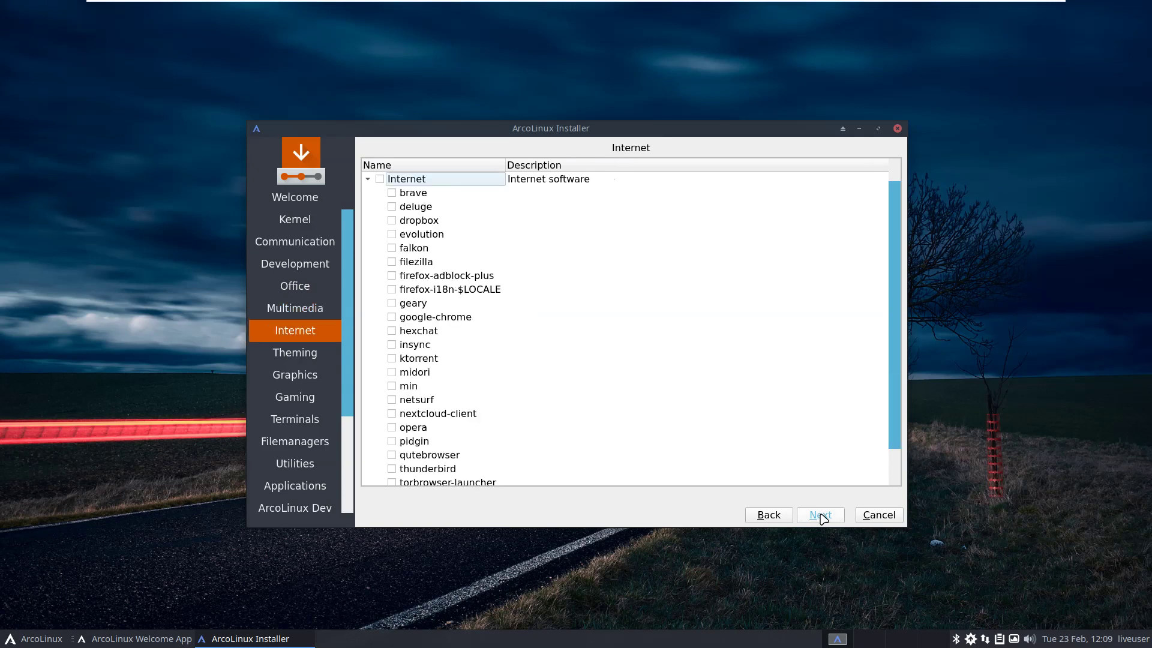
left_click(820, 515)
left_click(821, 515)
left_click(821, 515)
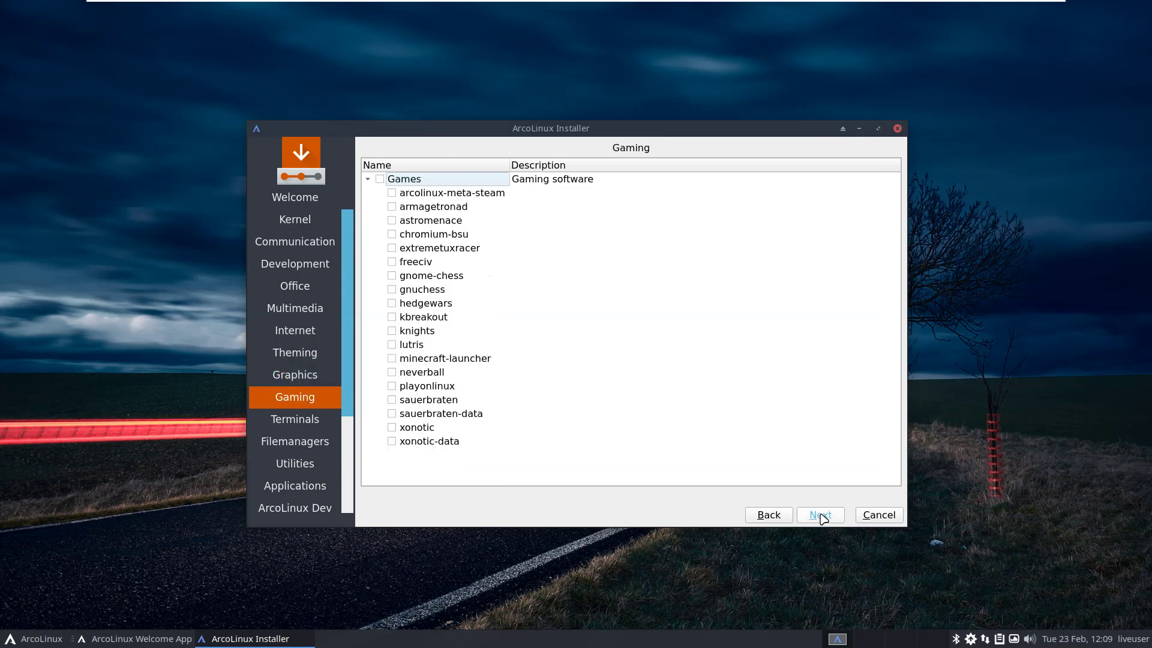
left_click(821, 515)
left_click(820, 514)
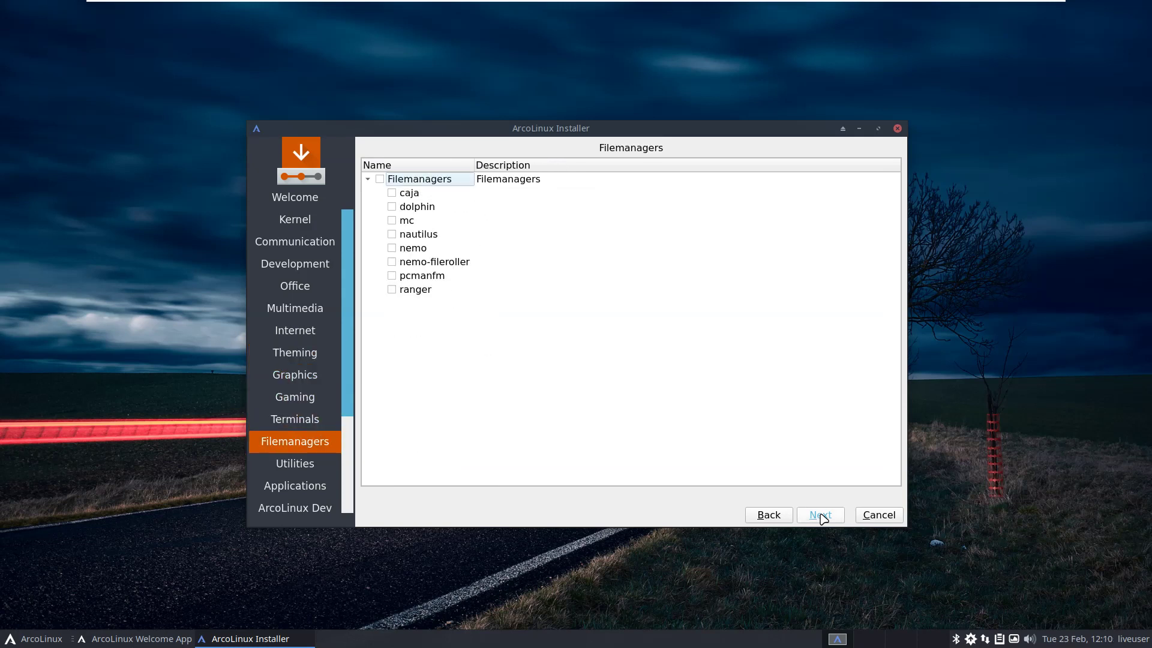
left_click(820, 515)
left_click(820, 515)
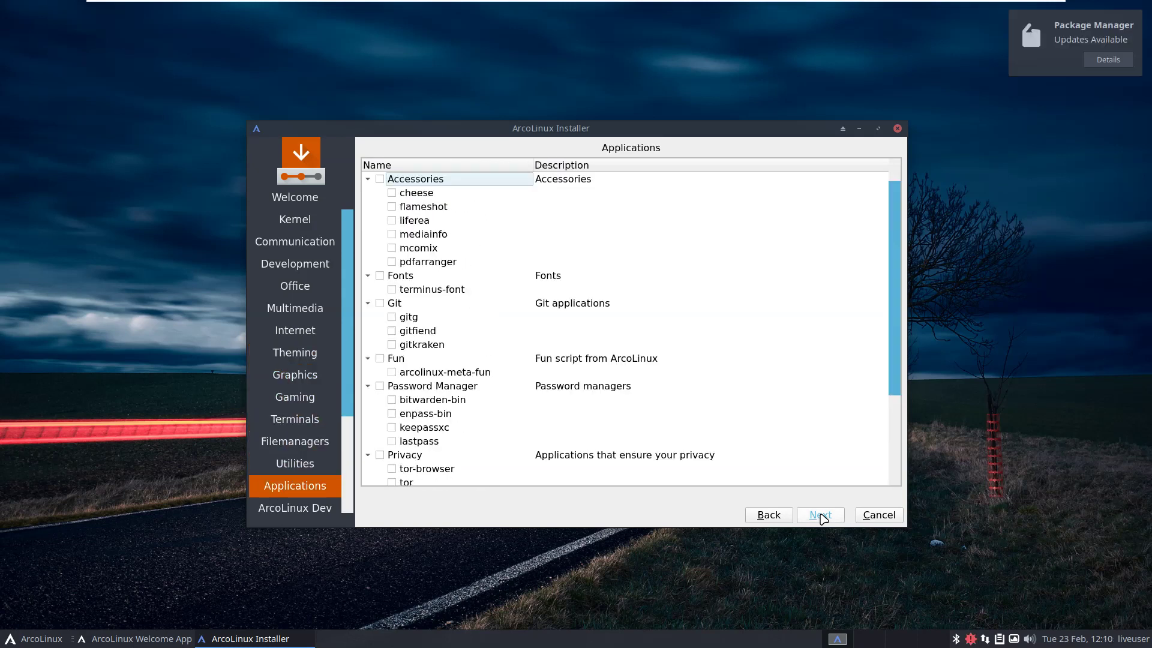
left_click(822, 516)
left_click(822, 516)
left_click(821, 514)
scroll(432, 355, "up", 3)
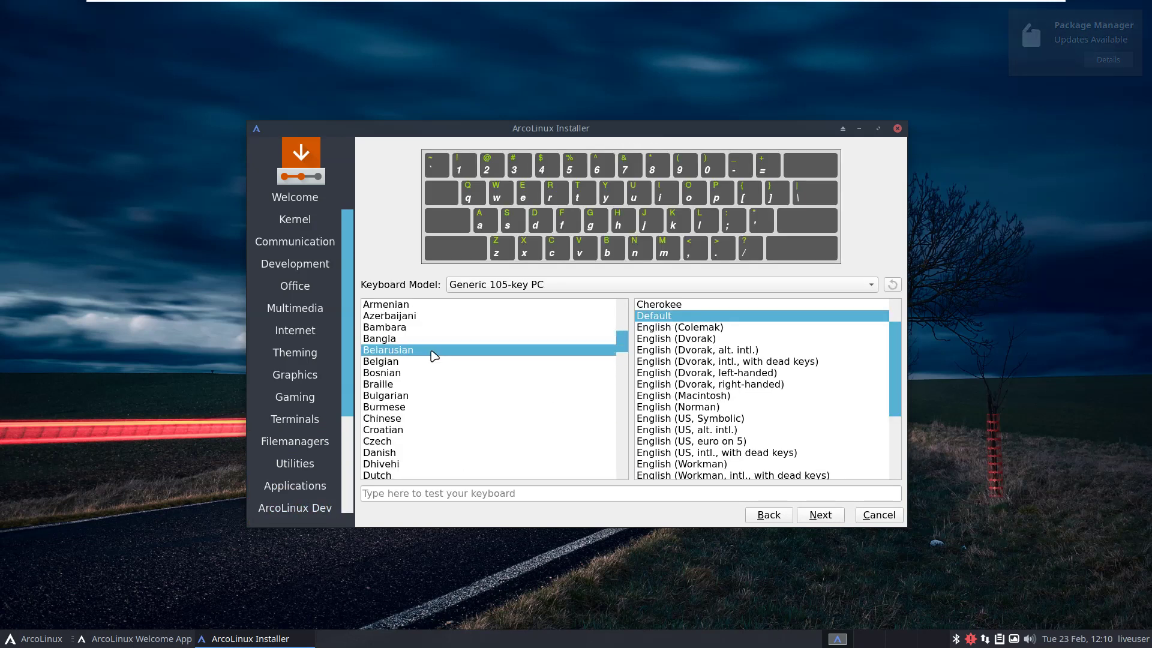
Choose the Belgian keyboard layout and continue to the partitions page.
left_click(396, 363)
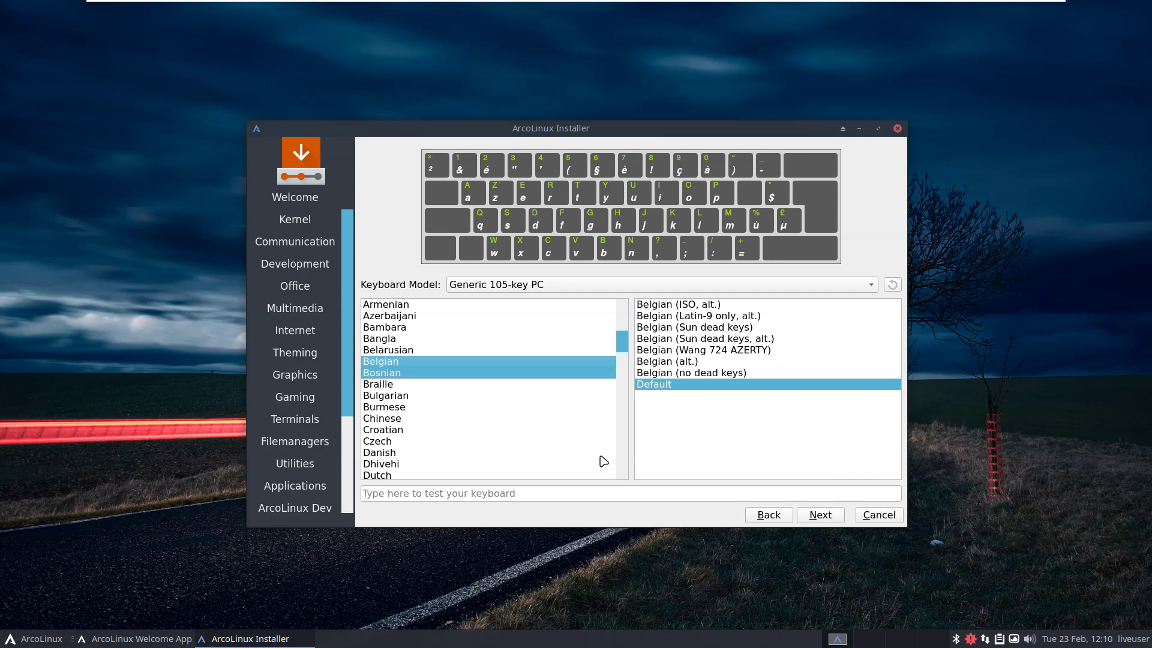
left_click(820, 520)
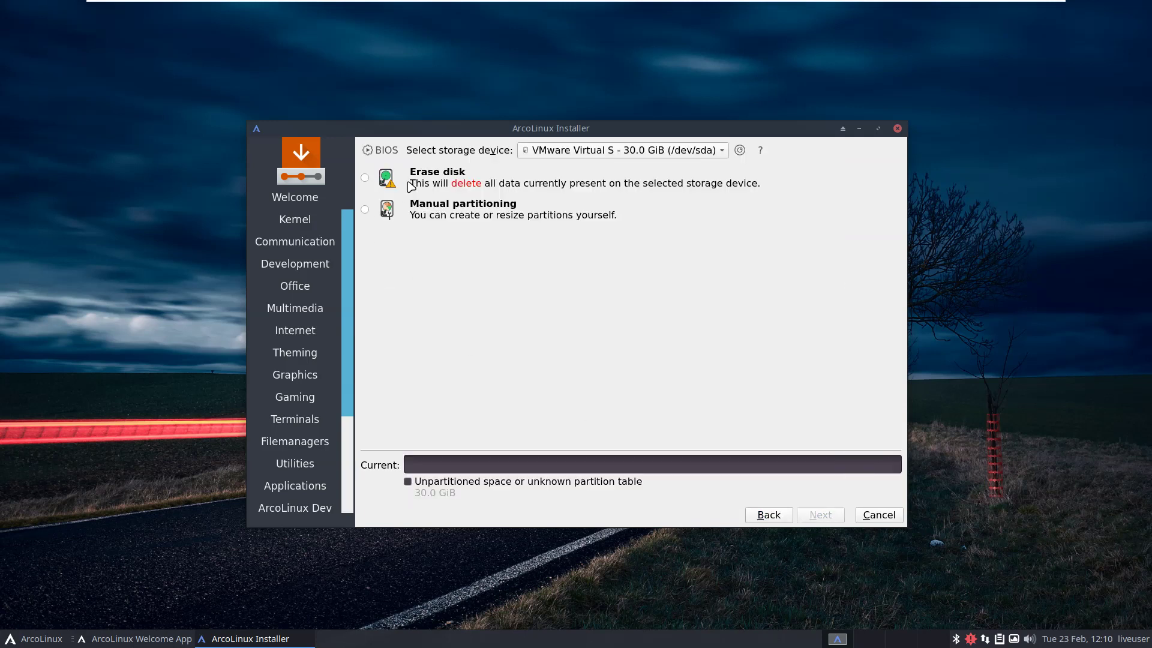
left_click(422, 168)
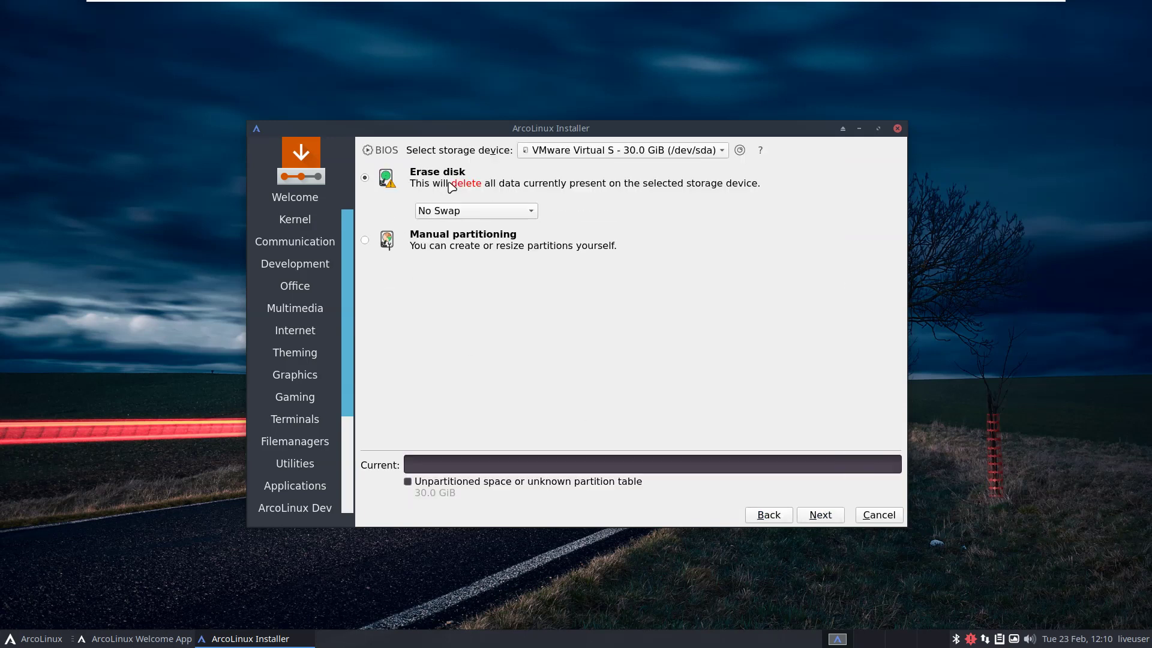
left_click(820, 515)
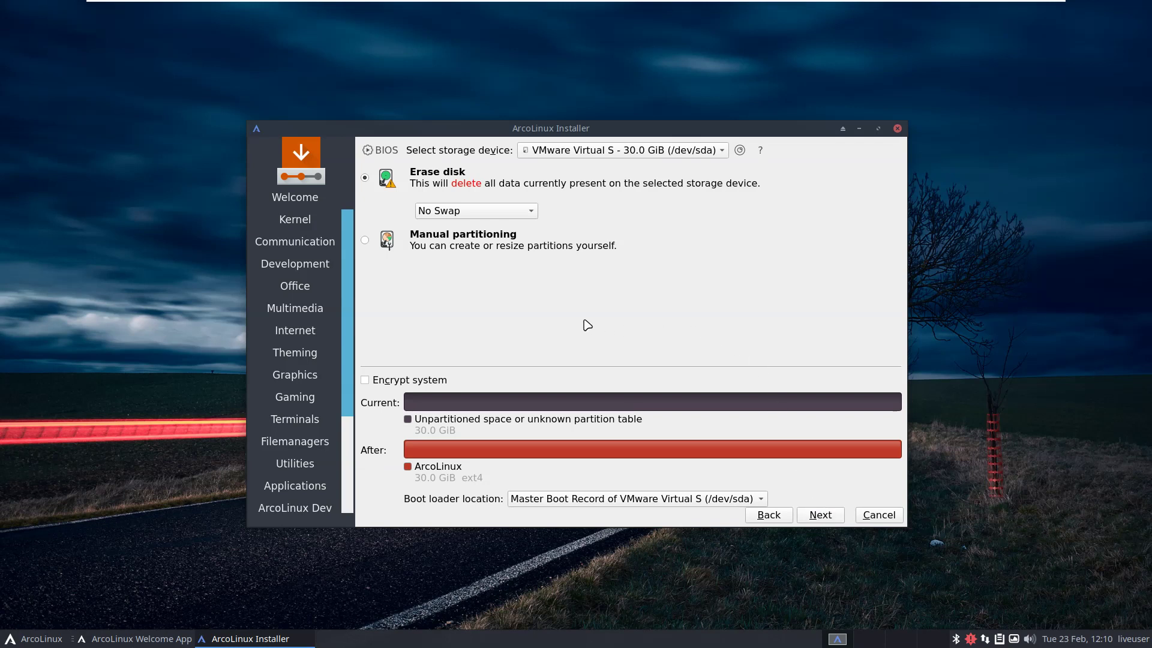
Keep No Swap and choose Manual partitioning for the 30.0 GiB disk.
left_click(490, 213)
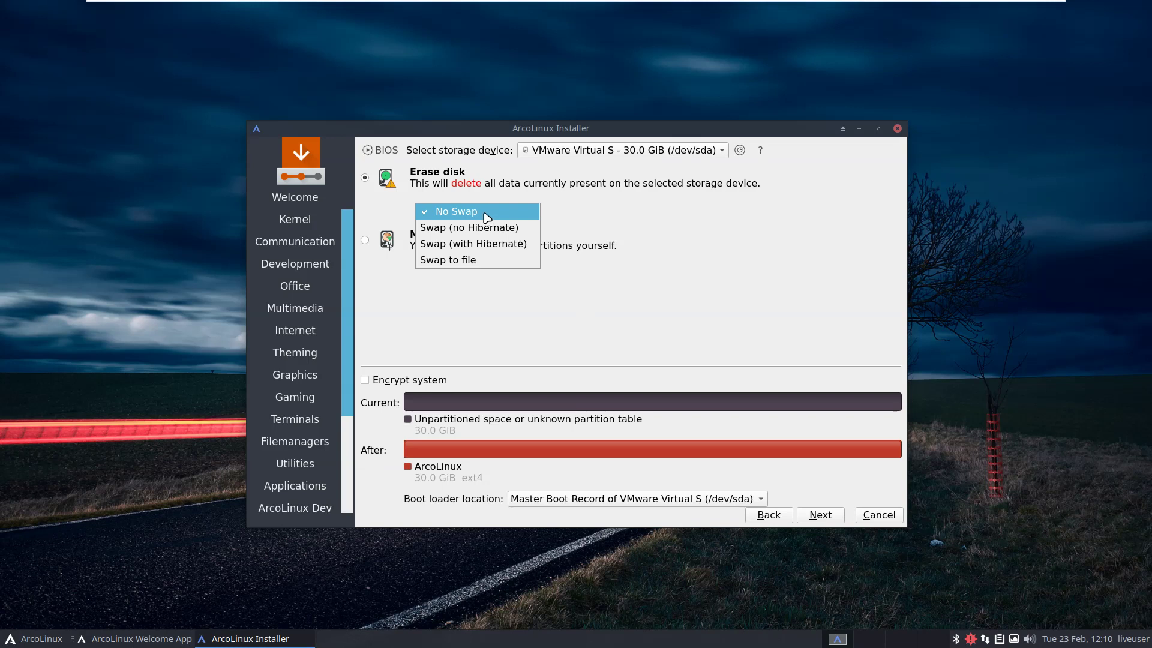
left_click(586, 207)
left_click(364, 240)
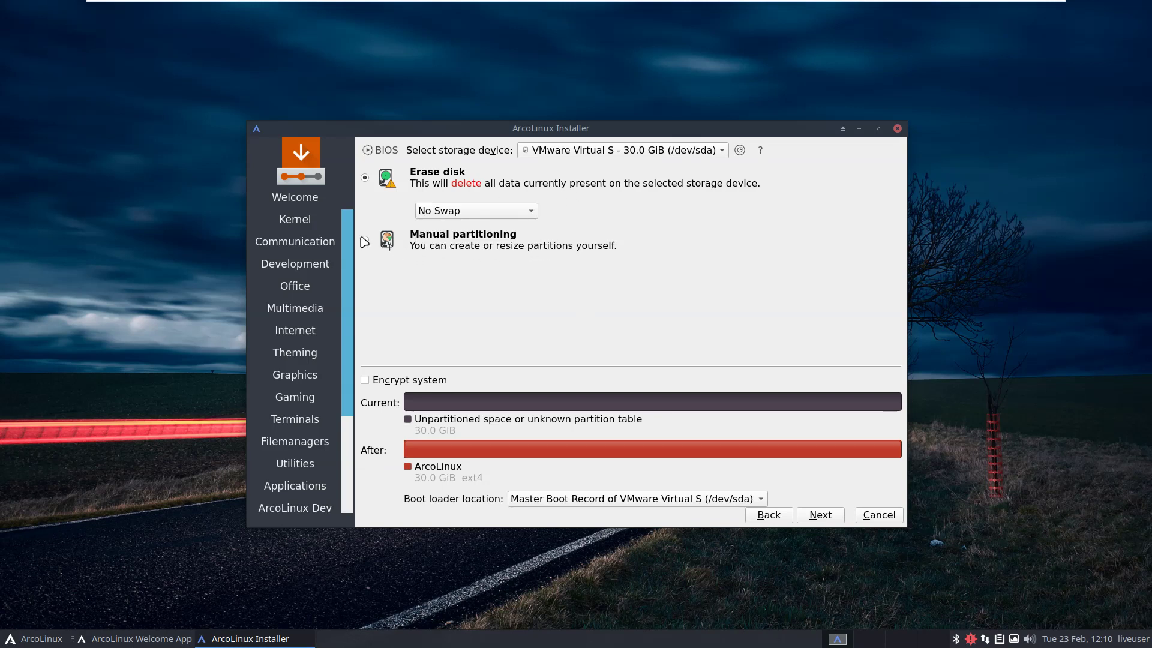
left_click(819, 514)
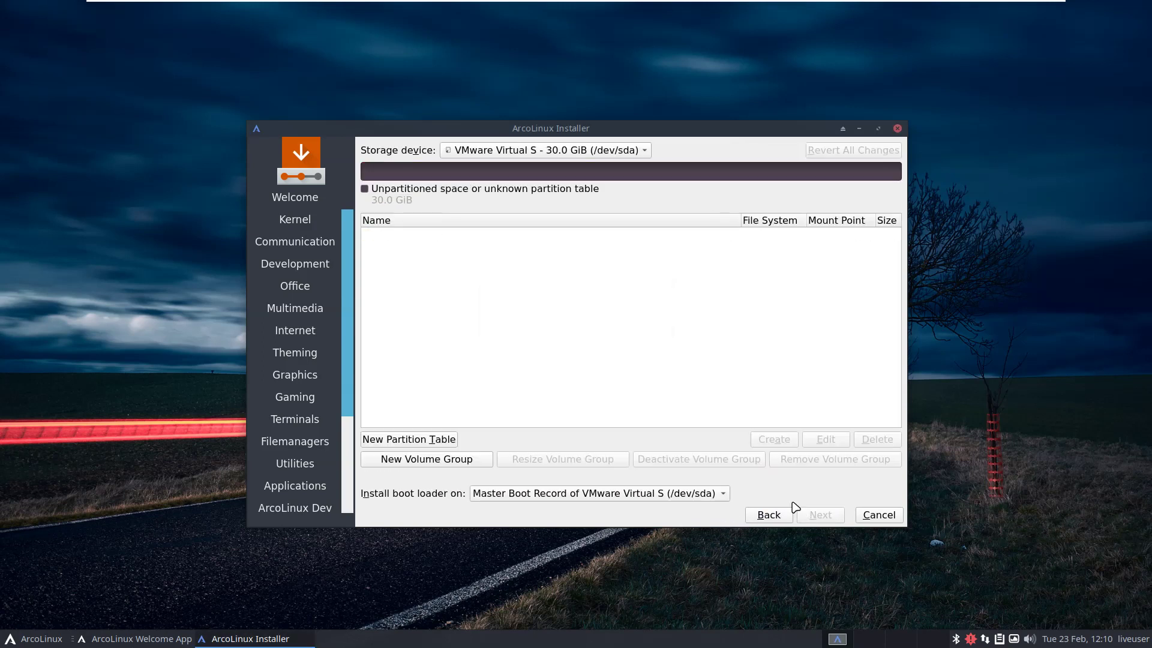
Create a new MBR partition table and start a partition in the 30.0 GiB free space.
left_click(441, 436)
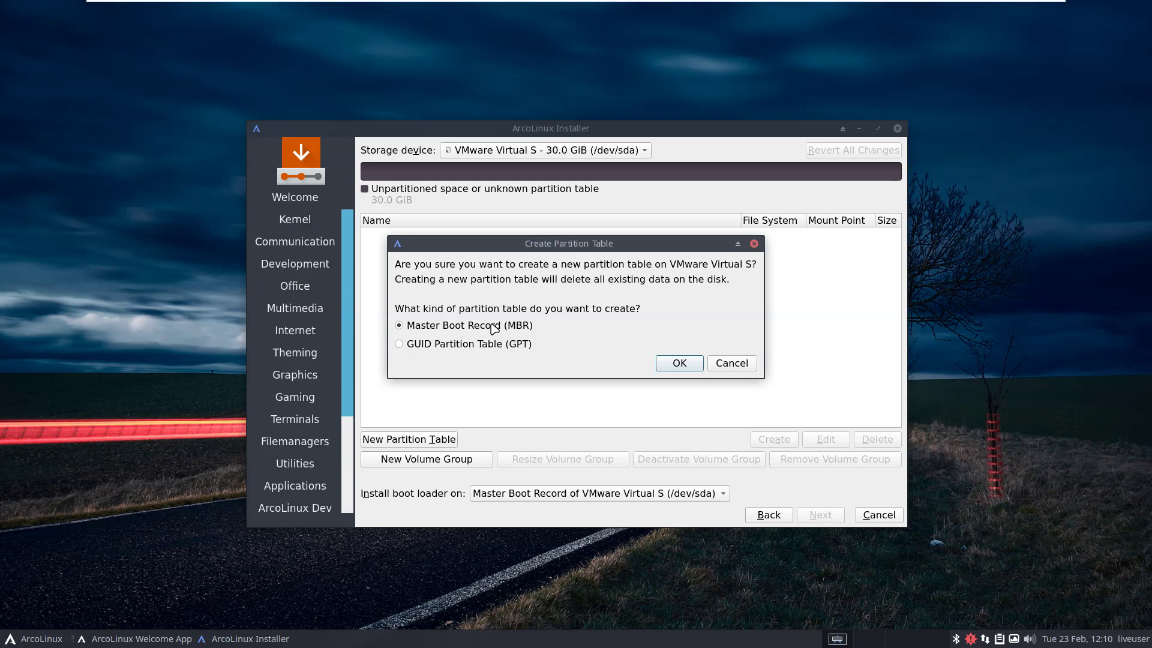
left_click(677, 365)
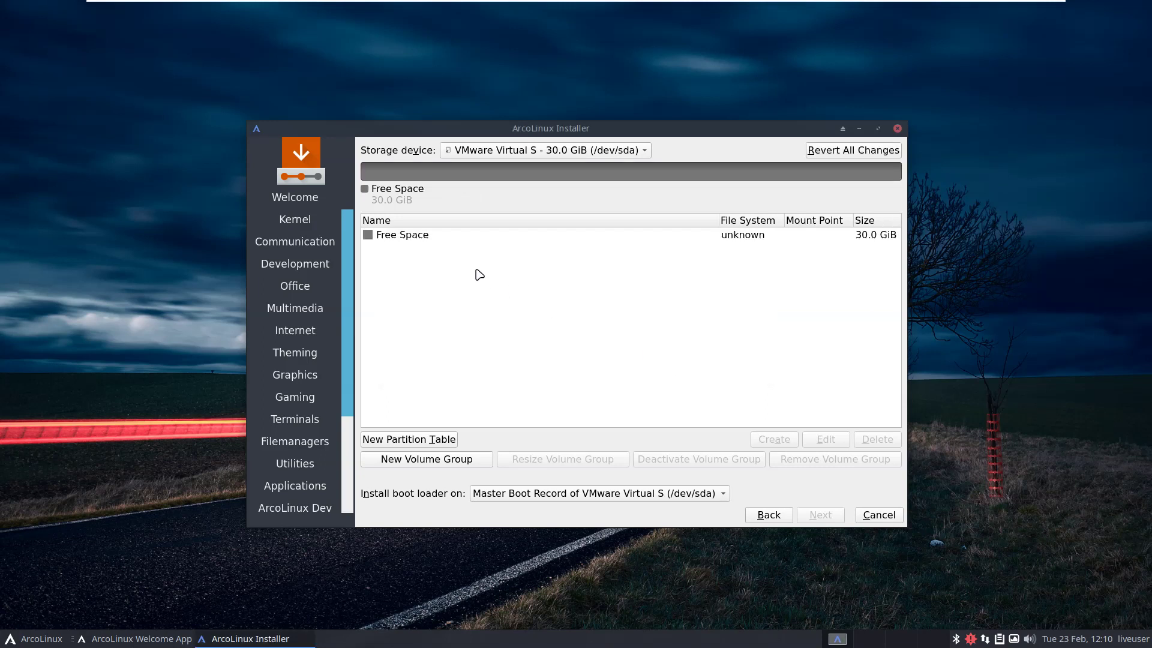
left_click(419, 236)
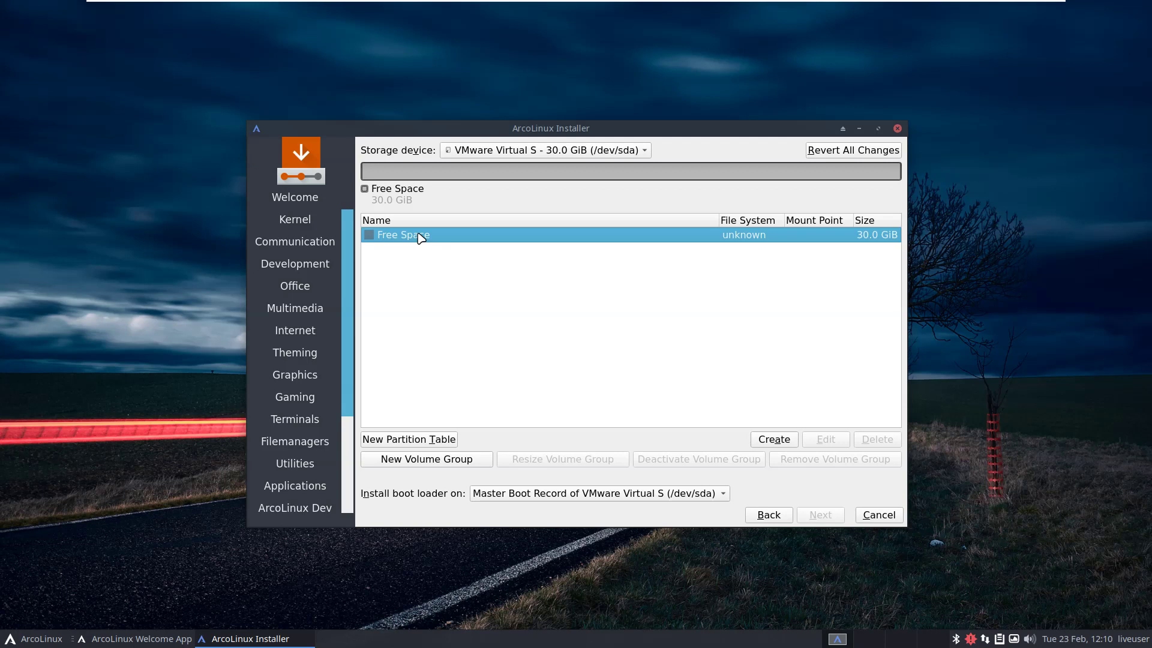
left_click(773, 440)
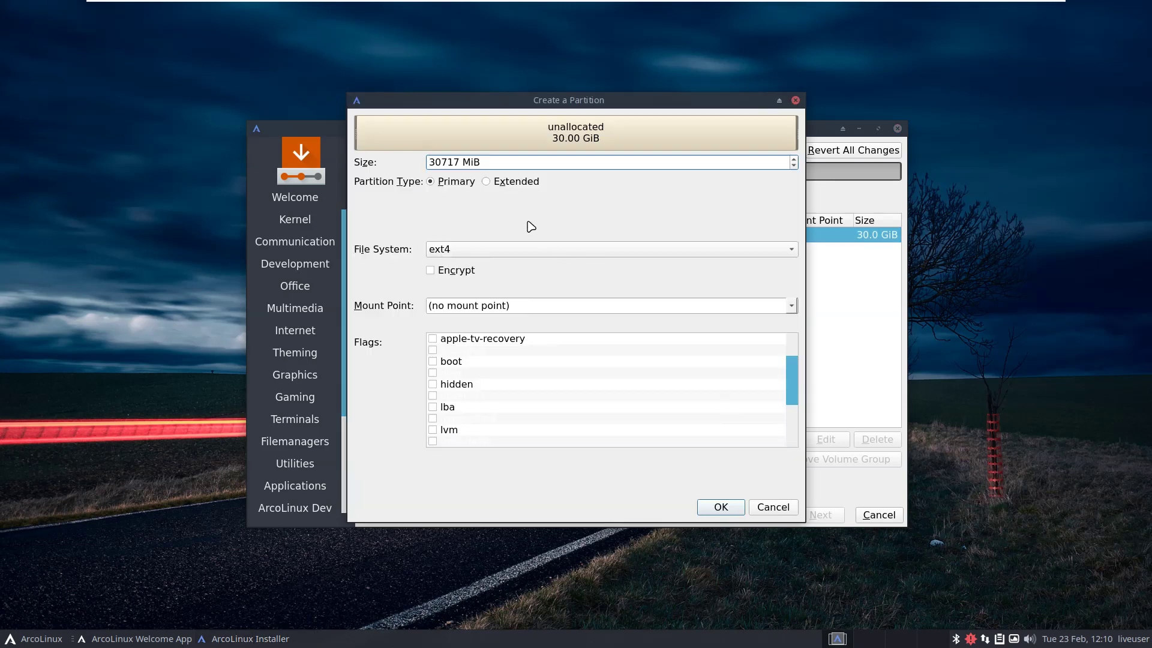
Set the new partition's file system to xfs, then launch Firefox from the ArcoLinux menu.
left_click(453, 252)
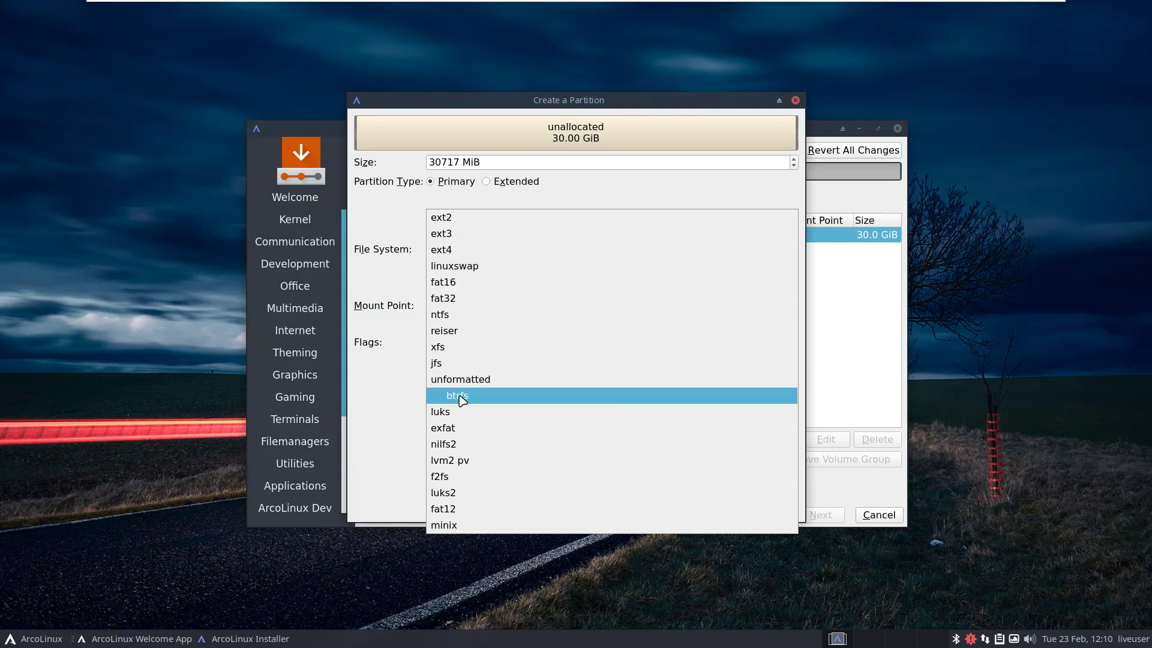
left_click(457, 349)
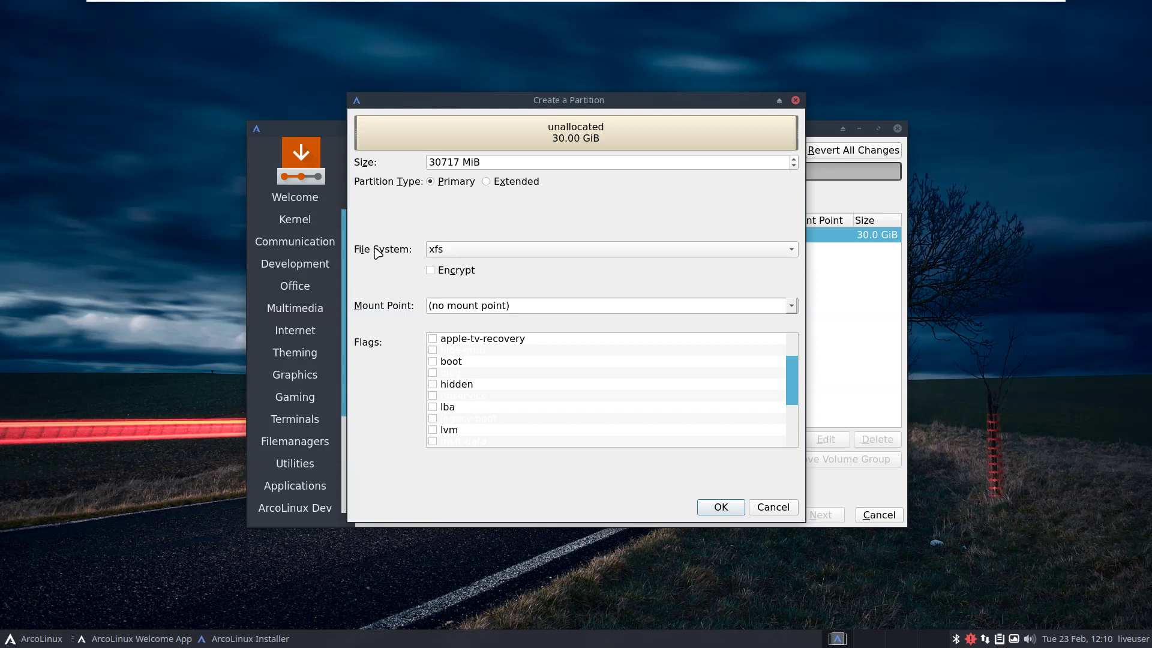
left_click(26, 639)
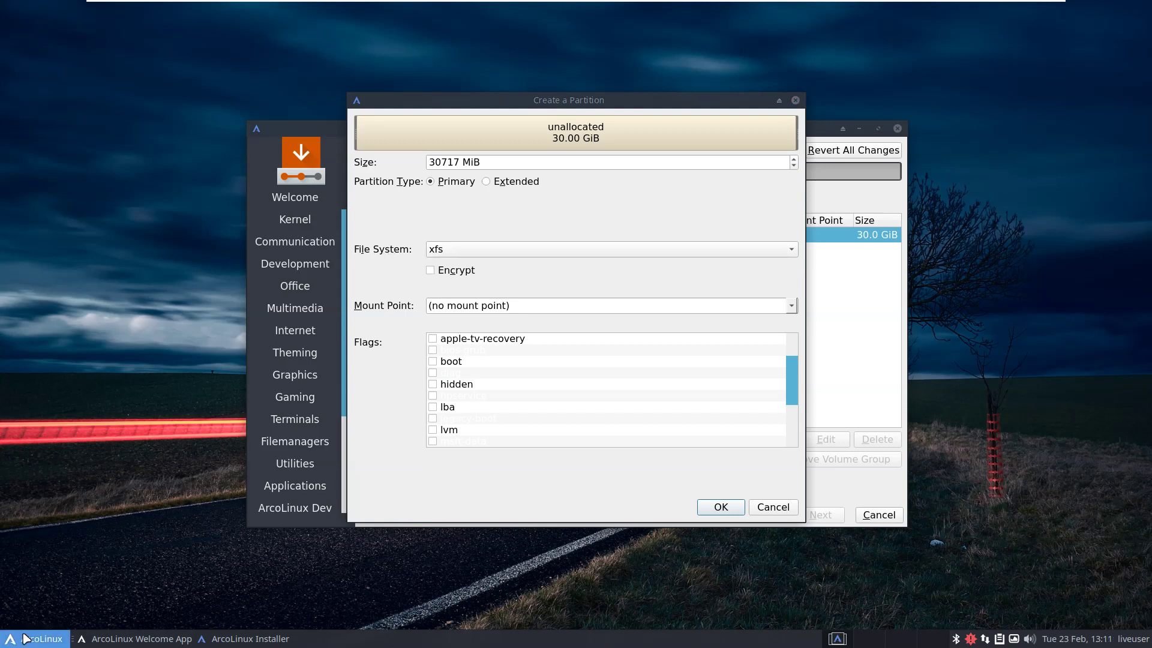
left_click(180, 378)
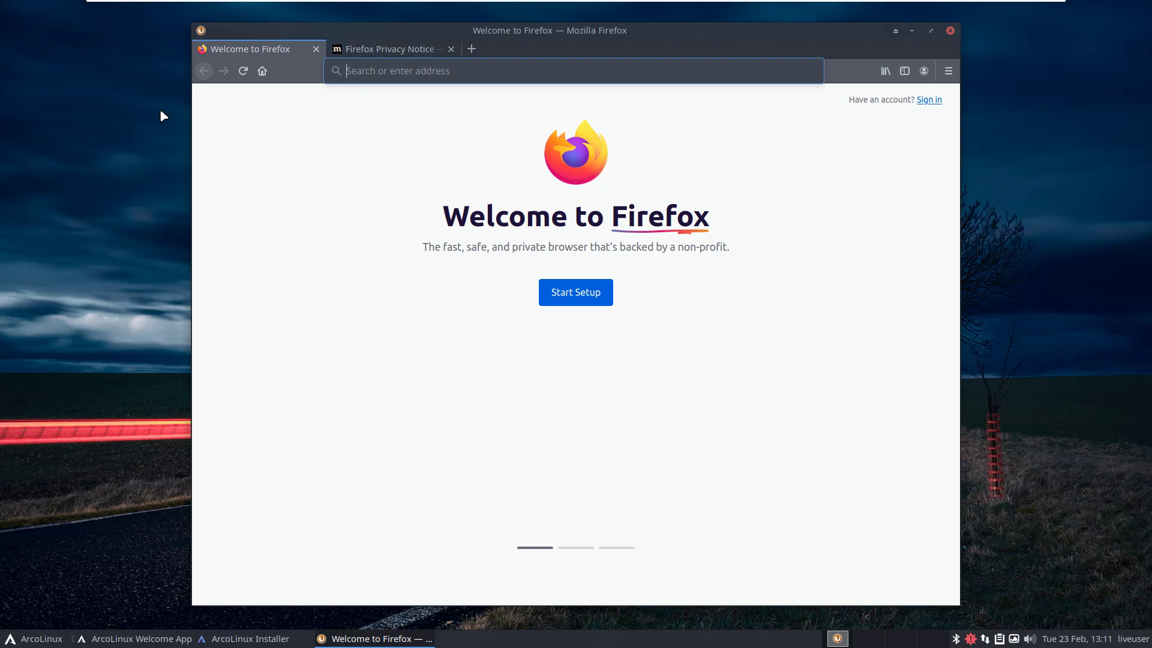
Search 'arch linux wiki xfs', accept Google's consent and open the XFS ArchWiki article.
left_click(395, 72)
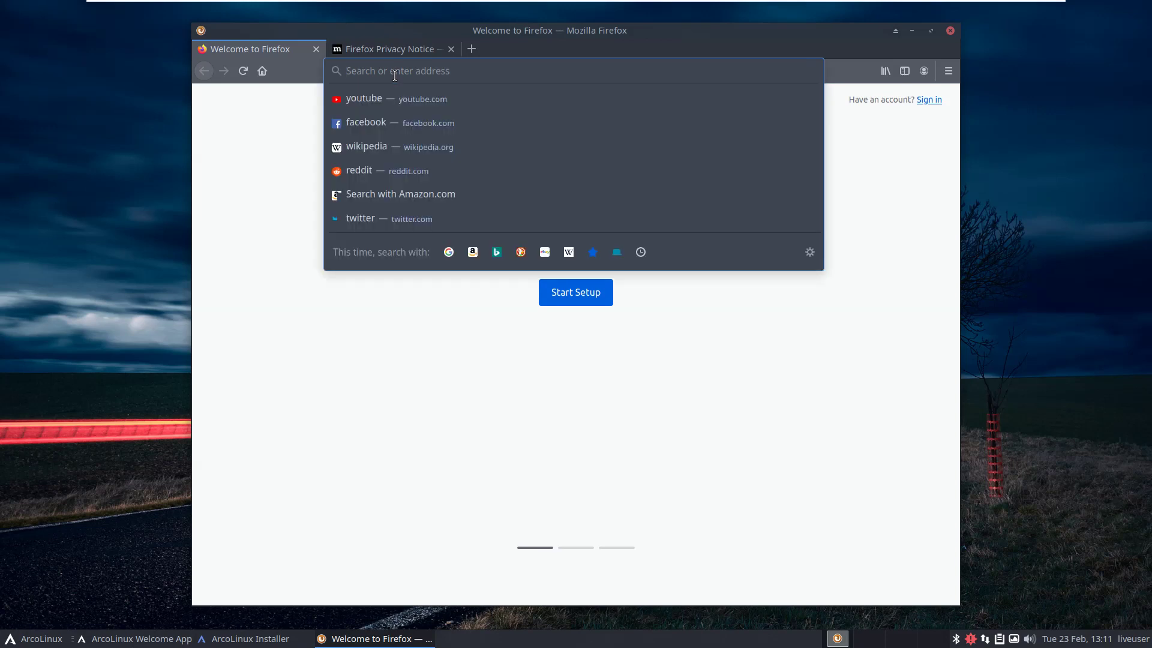
type("a")
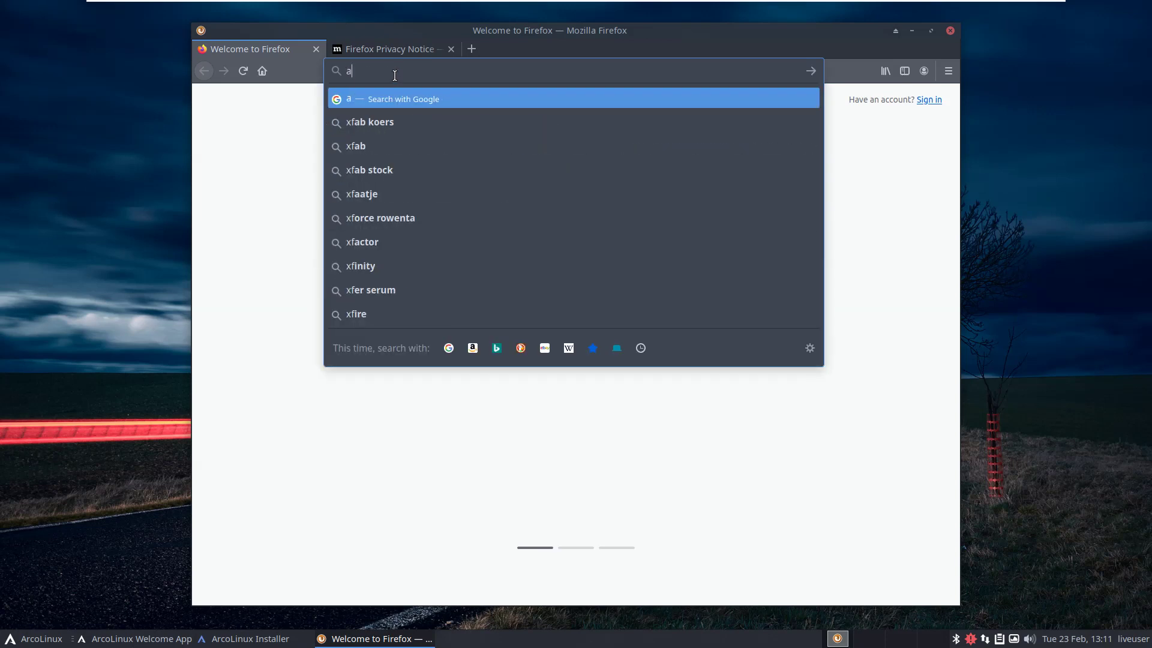
type("rch linux wiki xf")
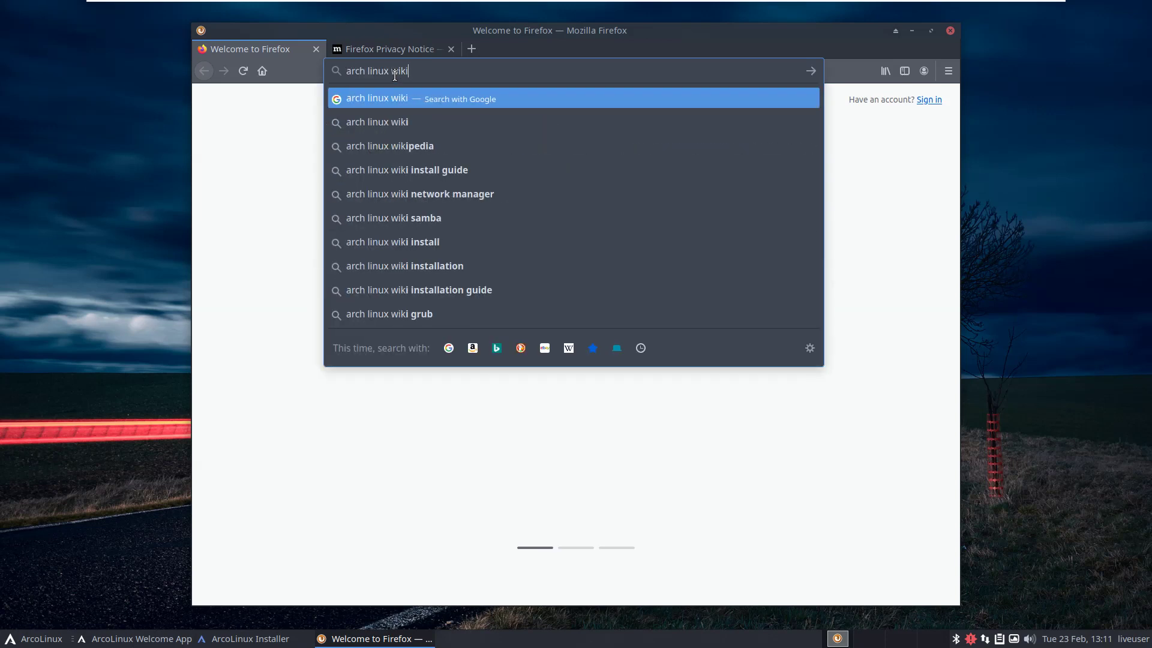
type("sx")
key("Return")
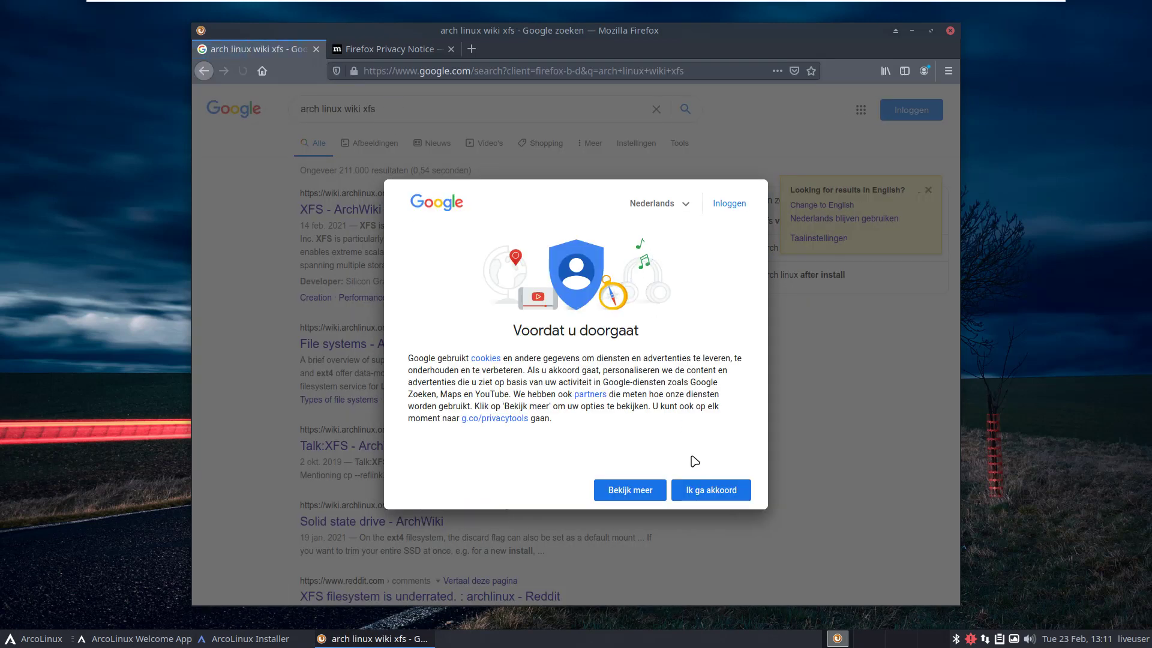
left_click(704, 488)
left_click(368, 215)
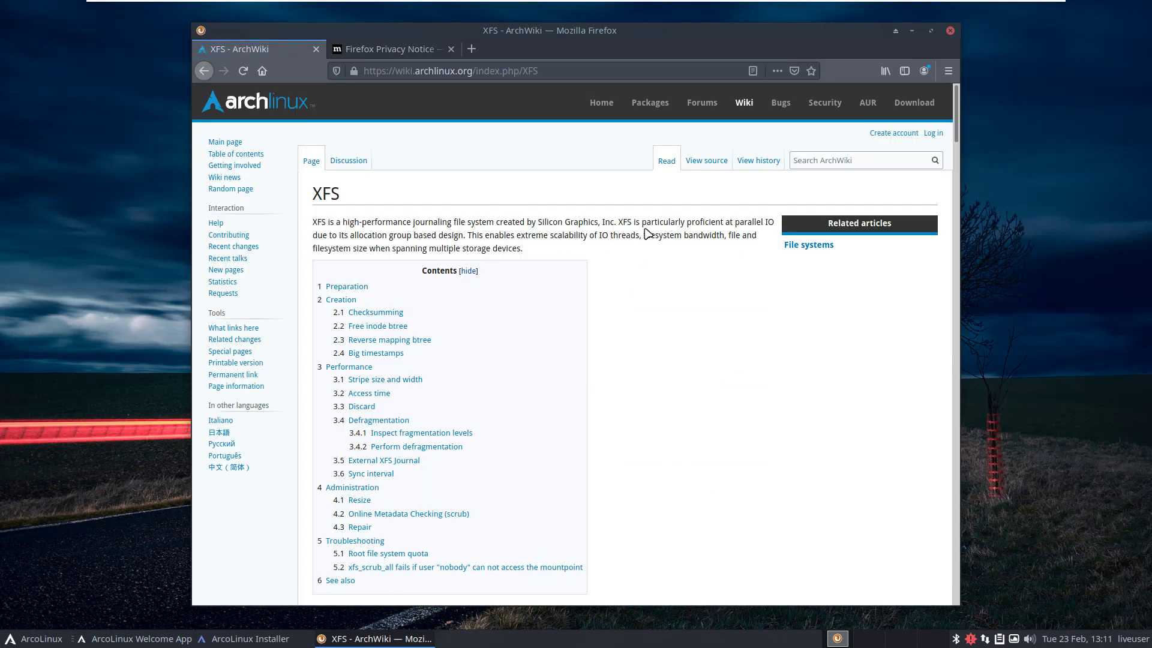
scroll(716, 336, "down", 10)
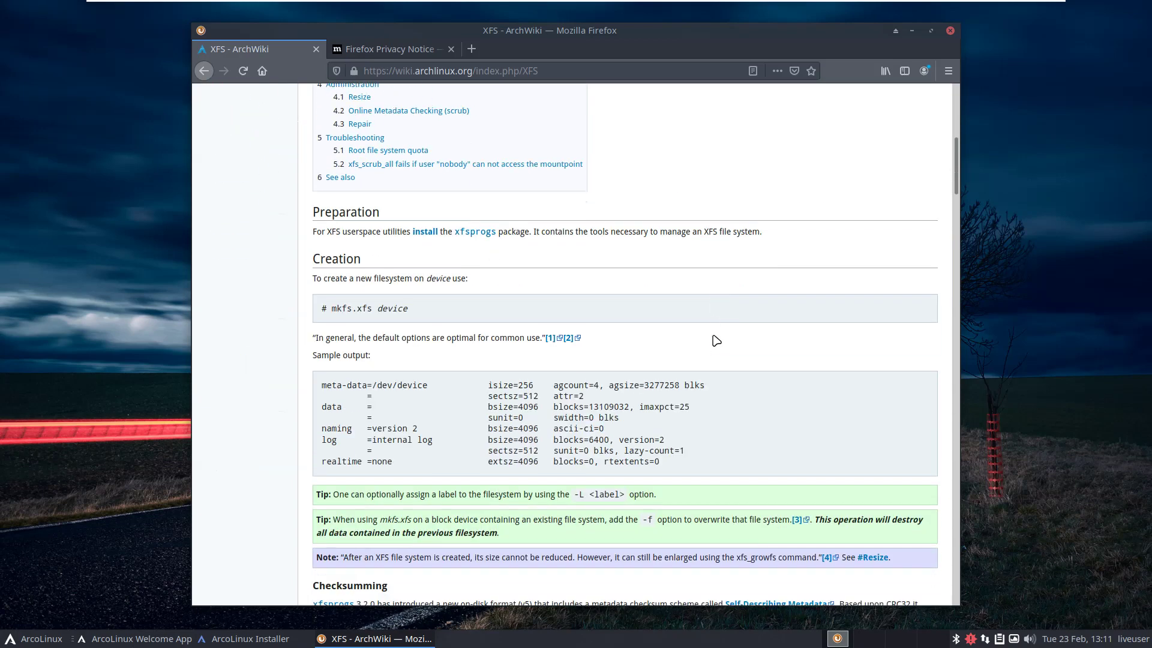
Create the 30.0 GiB xfs partition with the boot flag, mounted at /.
left_click(911, 31)
left_click(514, 253)
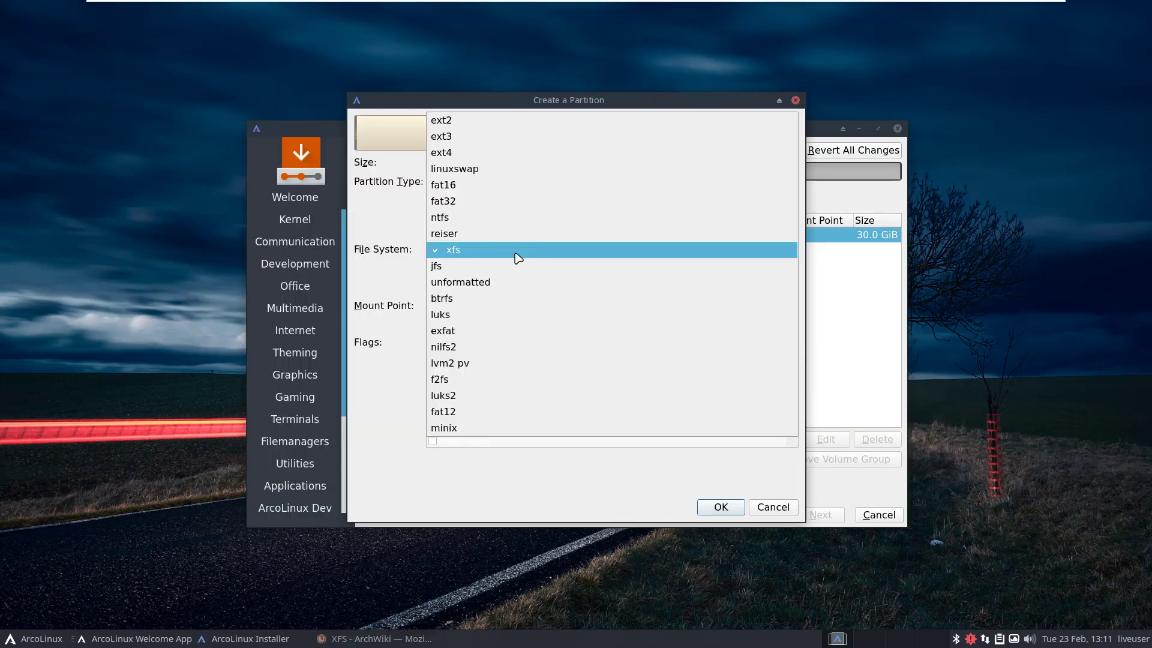
left_click(514, 299)
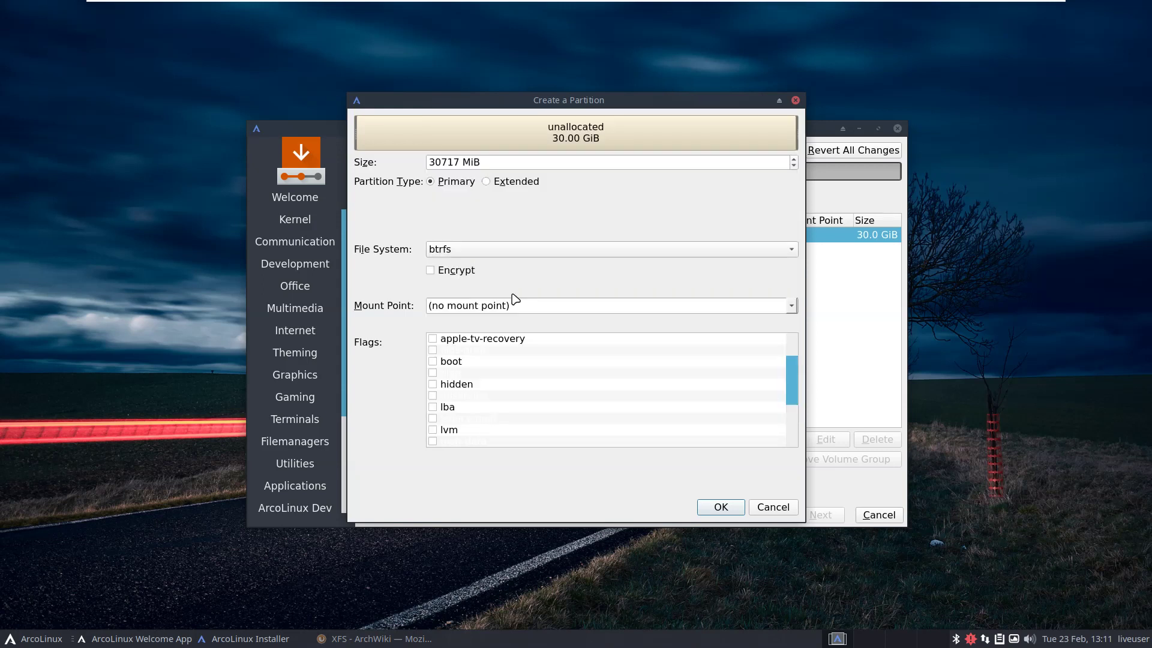
left_click(467, 252)
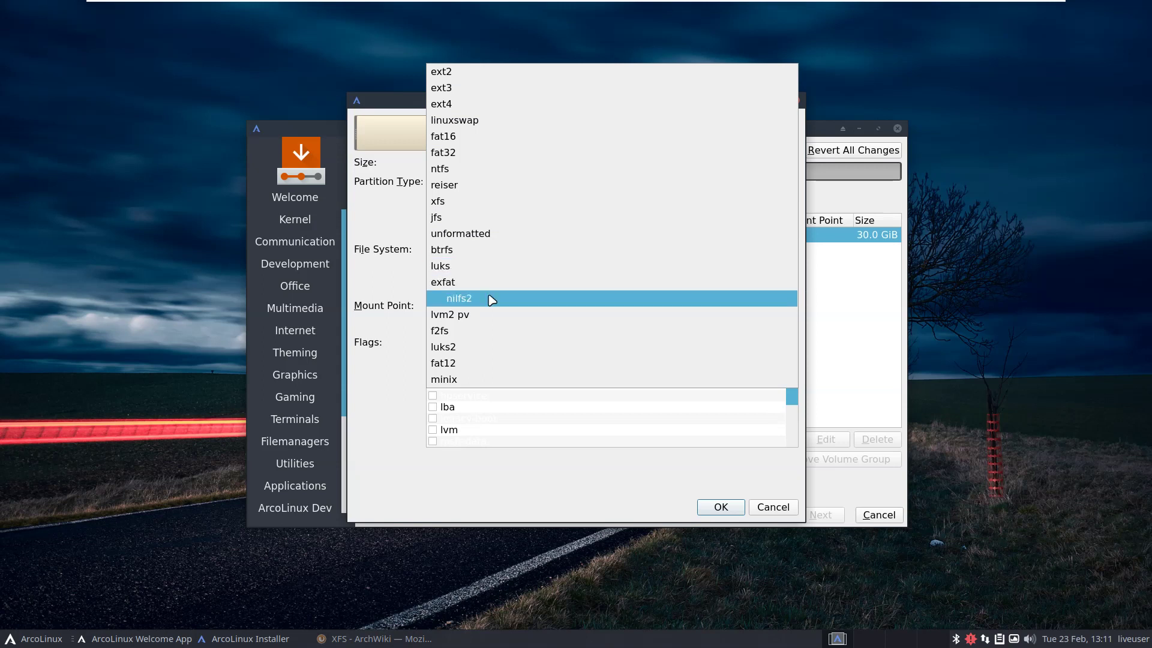
left_click(474, 210)
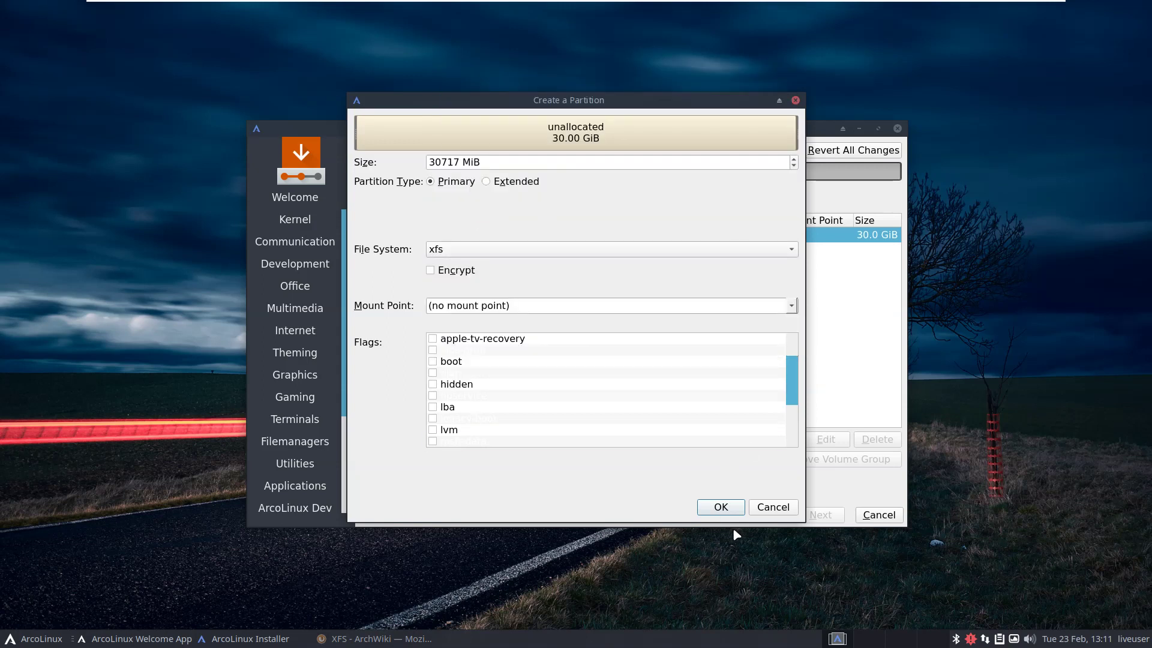
left_click(434, 362)
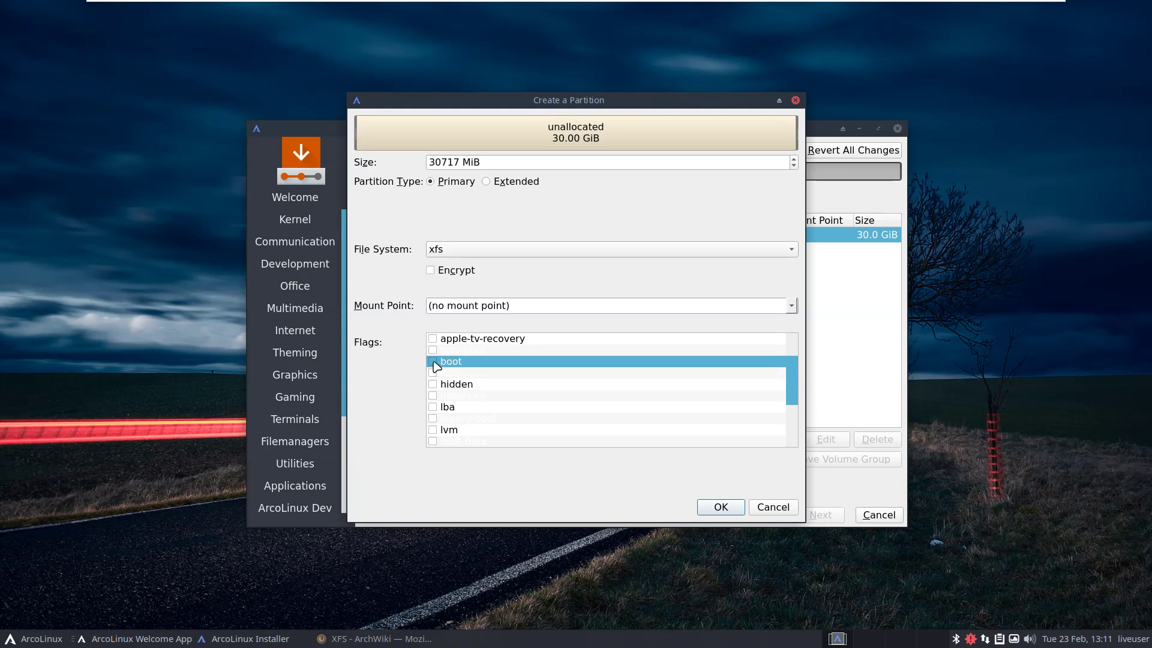
left_click(714, 509)
left_click(792, 306)
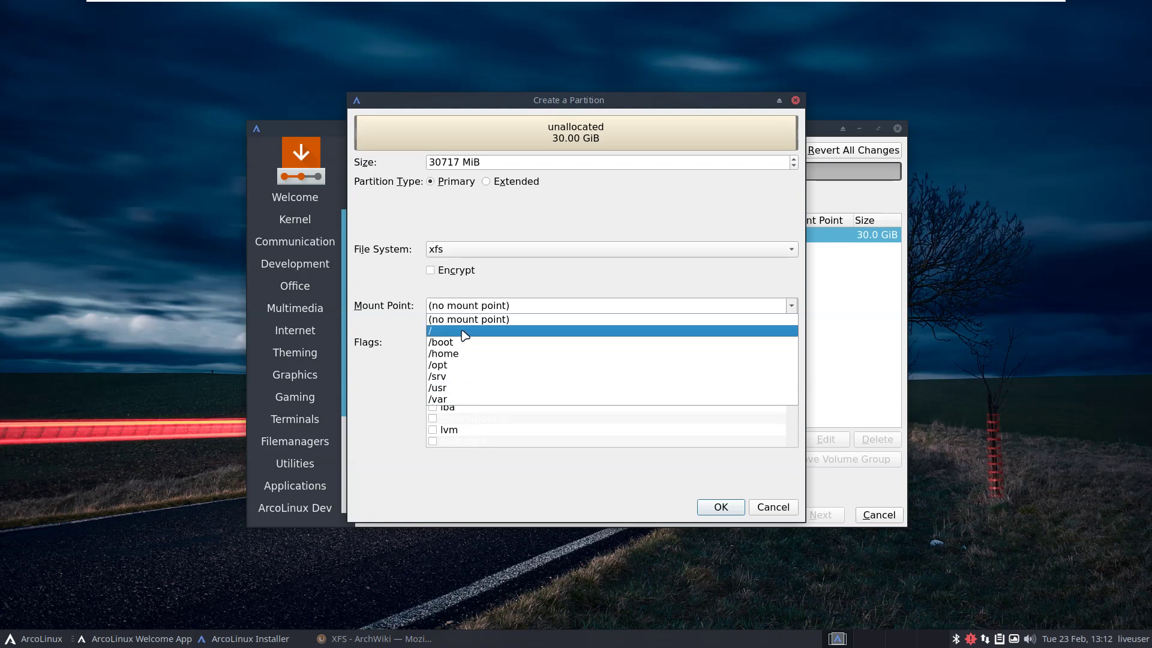
left_click(465, 331)
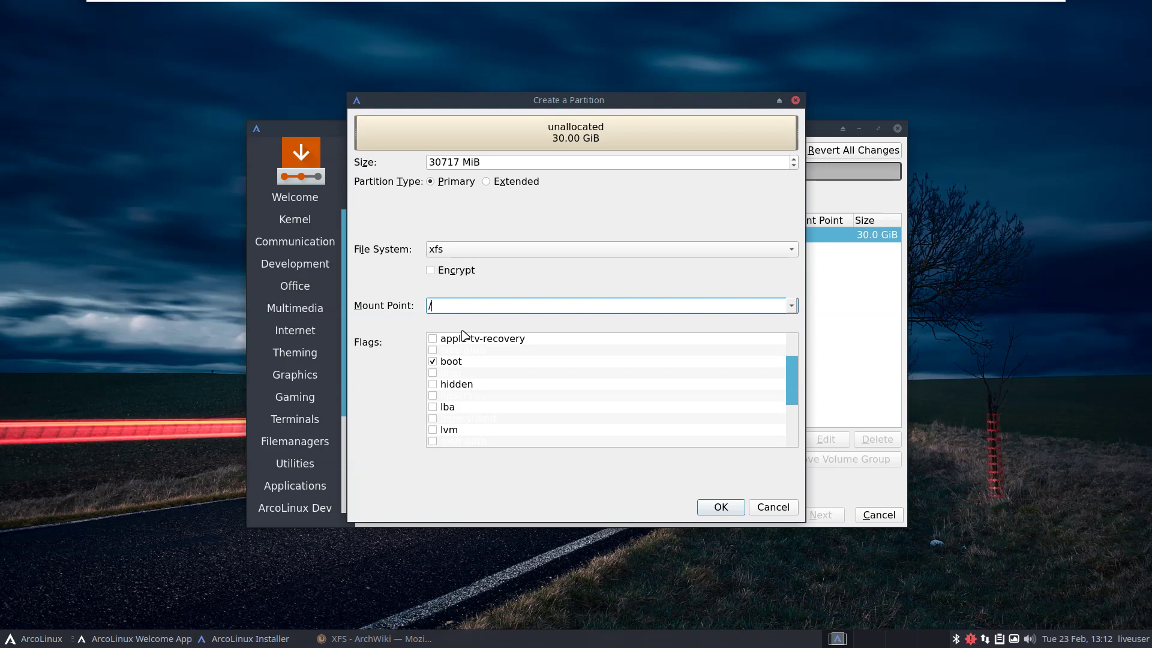
left_click(725, 508)
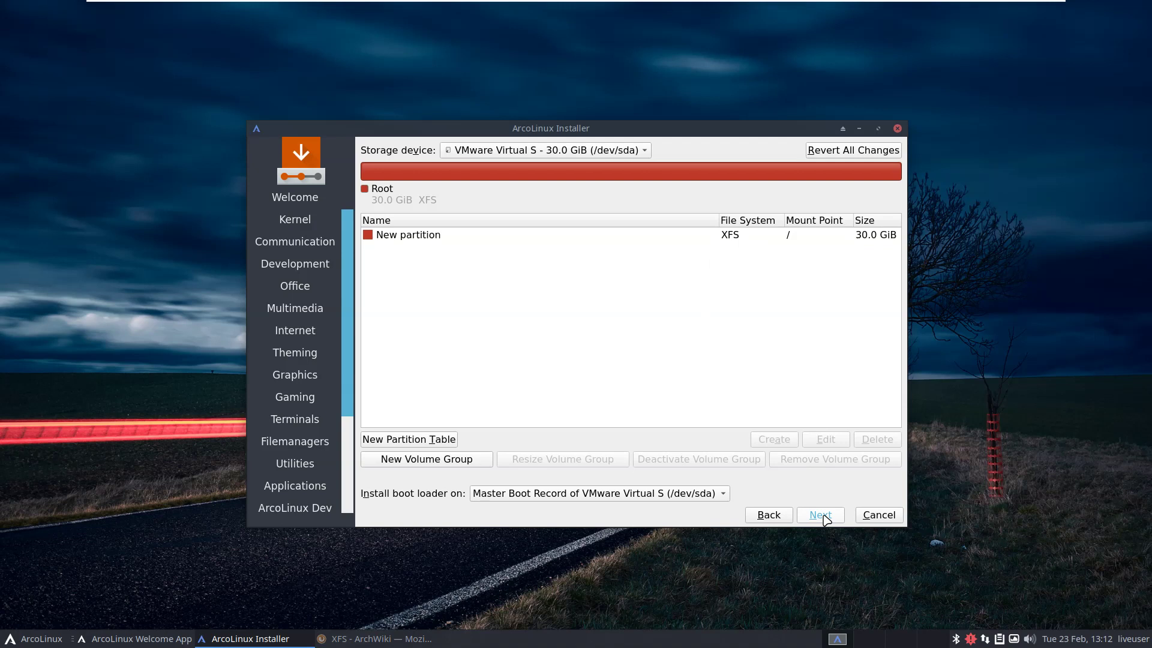
Dismiss the GPT on BIOS notice and enter the user's full name and login name.
left_click(826, 517)
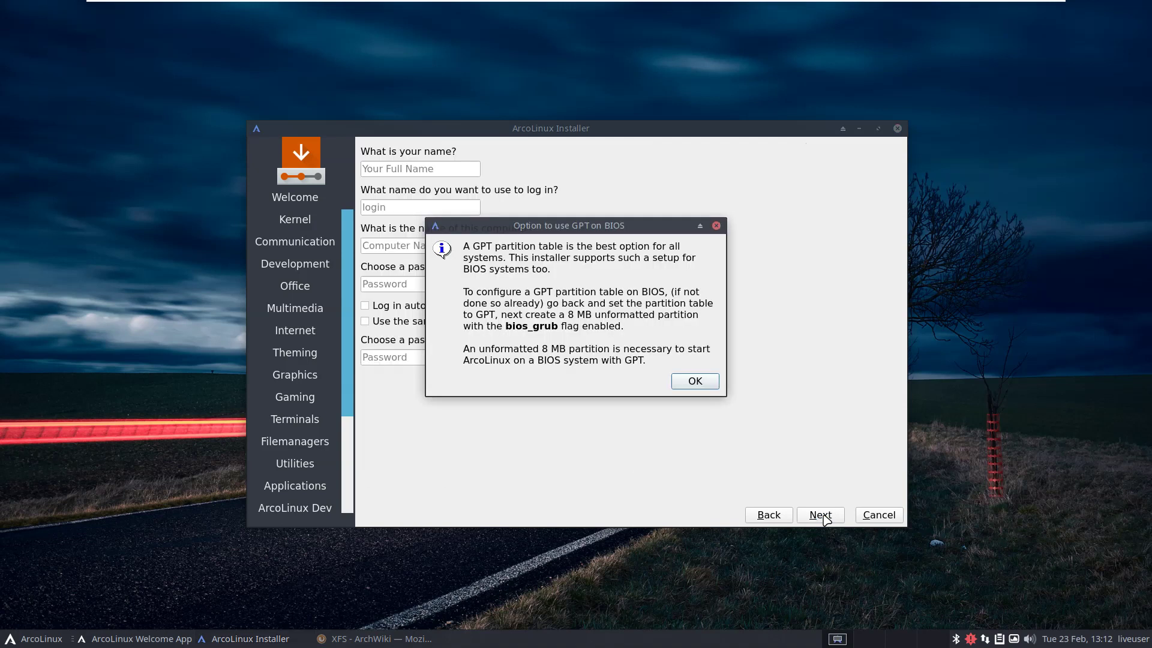
left_click(691, 381)
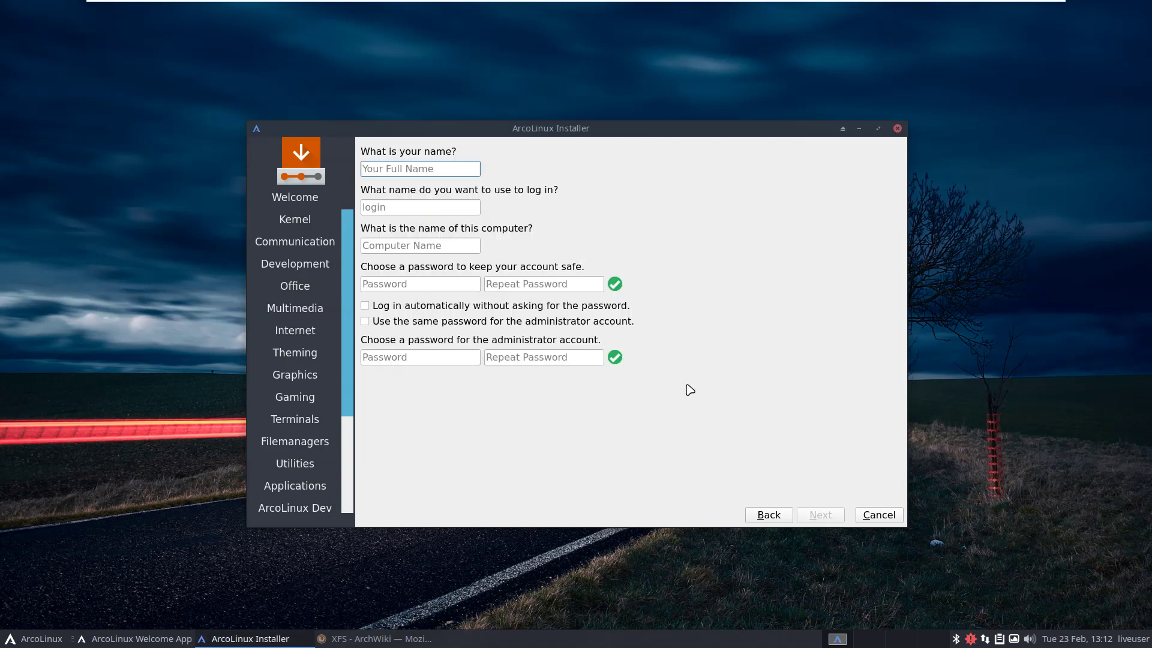
type("erik")
key("Tab")
key("Tab")
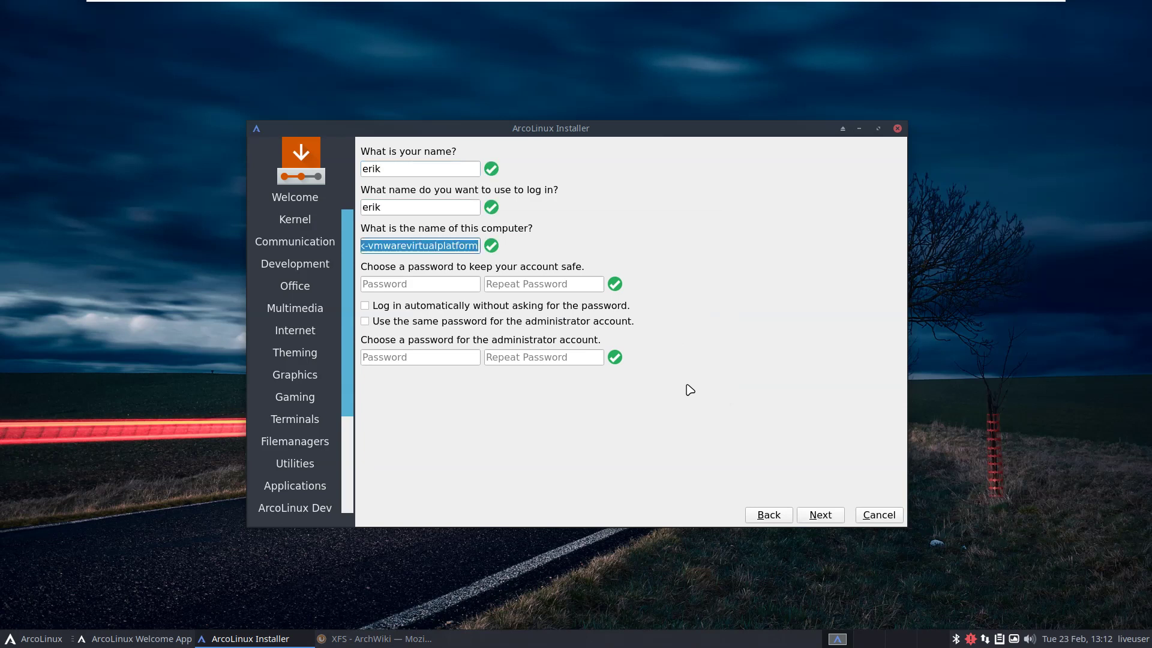
key("Tab")
type("erik")
Enter the account password, enable auto-login and the shared admin password, and start installing.
key("Tab")
key("Tab")
key("Tab")
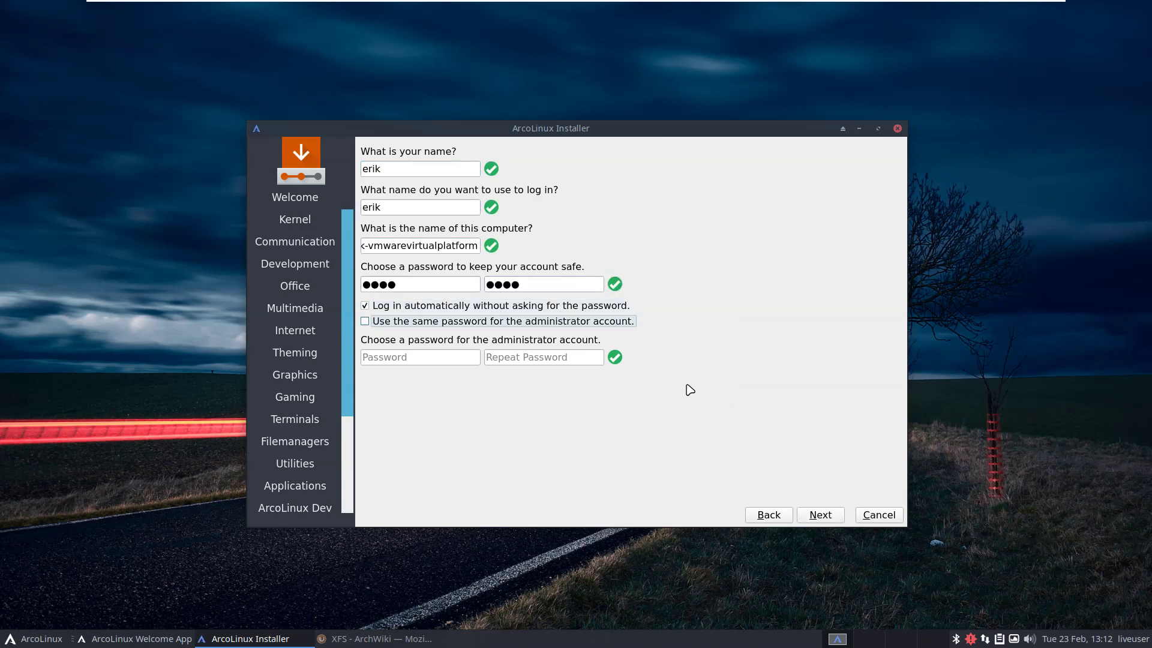
left_click(821, 516)
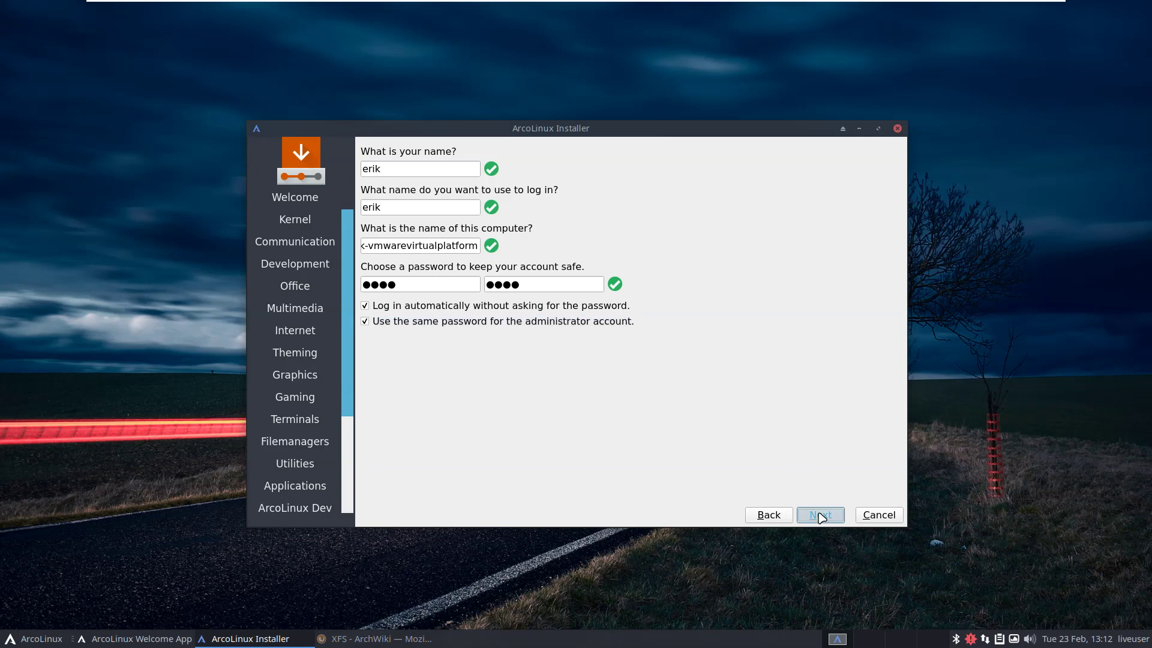
left_click(821, 515)
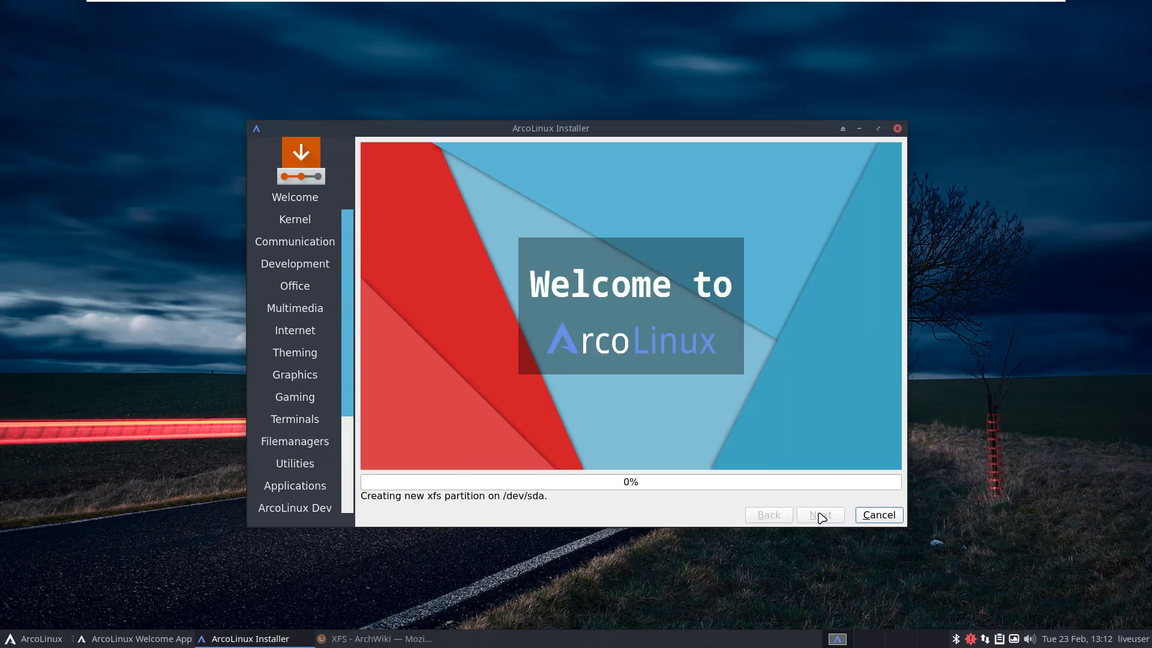
Move the installer window up and to the right so the Welcome App shows during unpacking.
left_click_drag(578, 128, 718, 114)
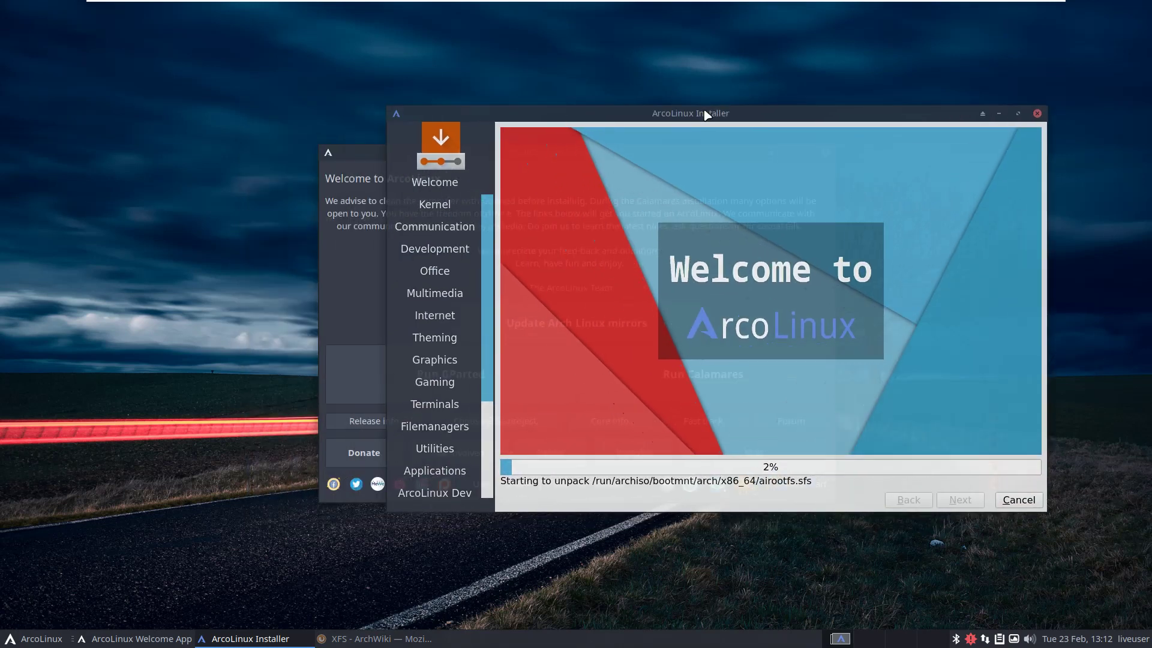
mouse_move(320, 7)
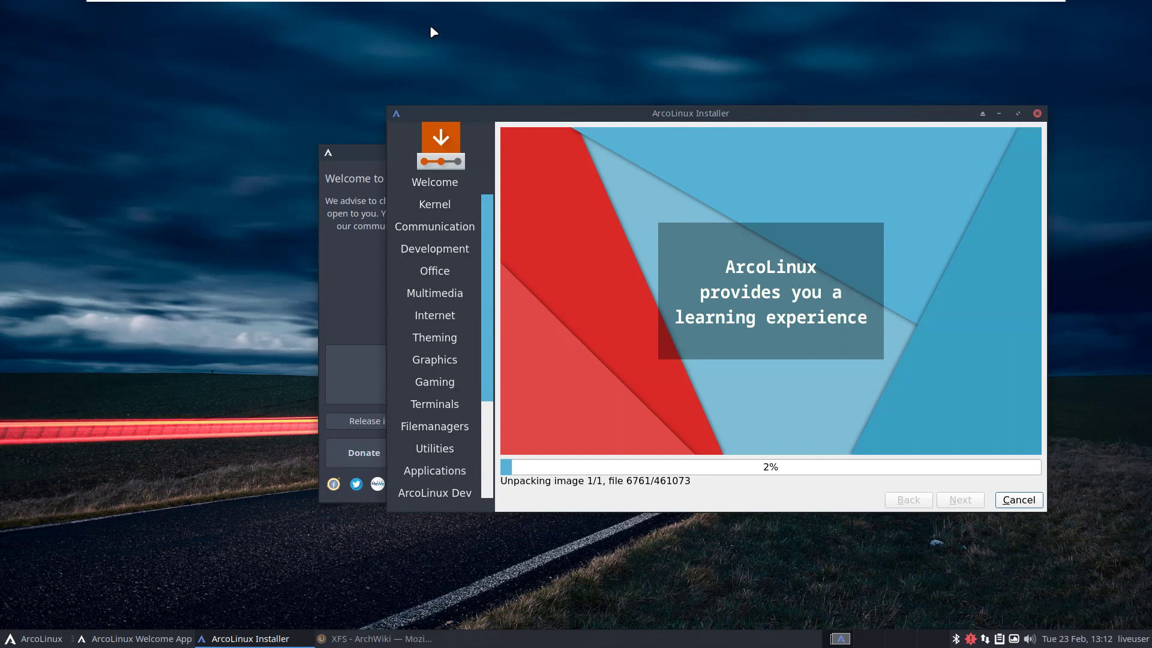
mouse_move(347, 1)
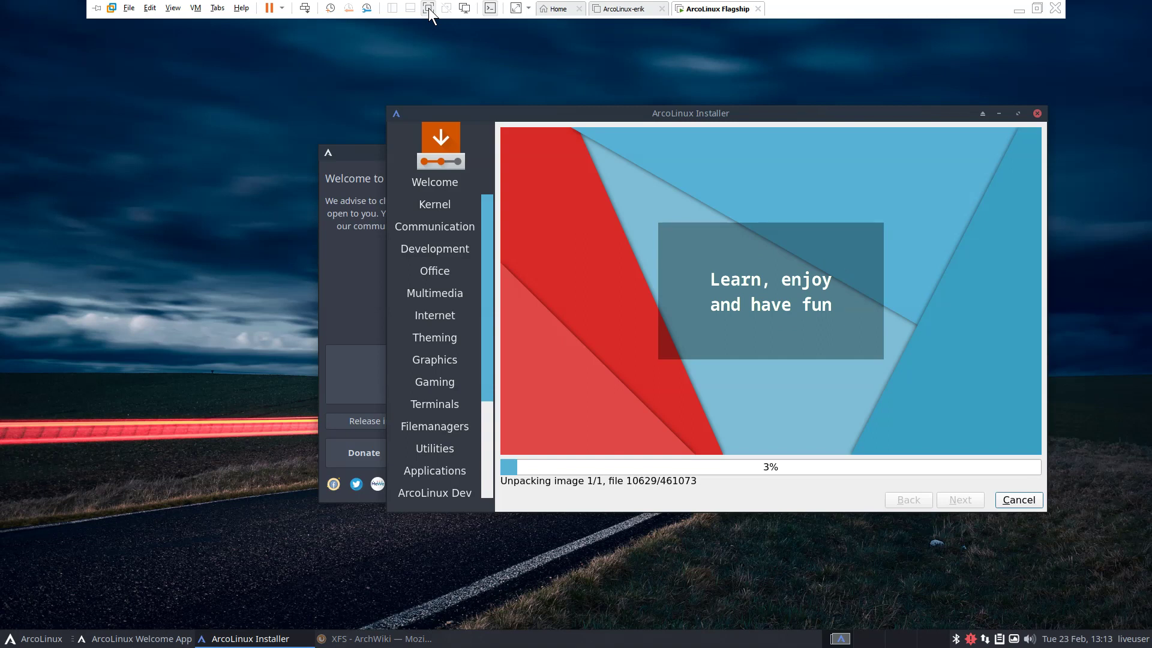
Leave and re-enter full screen, then shift the installer window up and left.
left_click(428, 8)
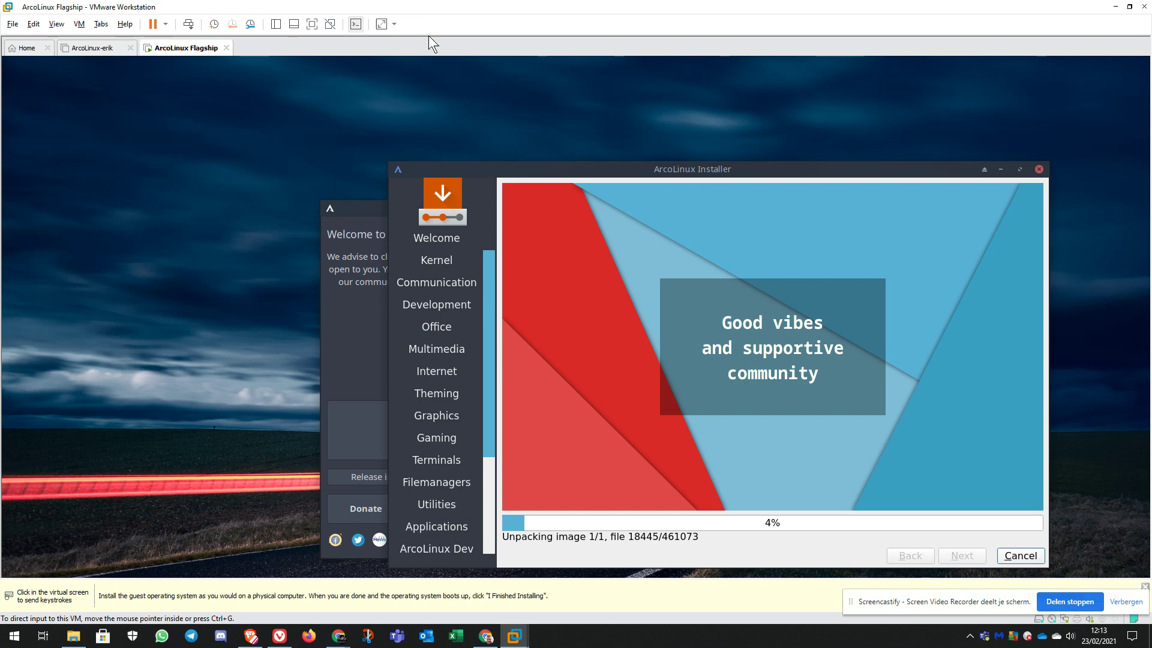
left_click(312, 24)
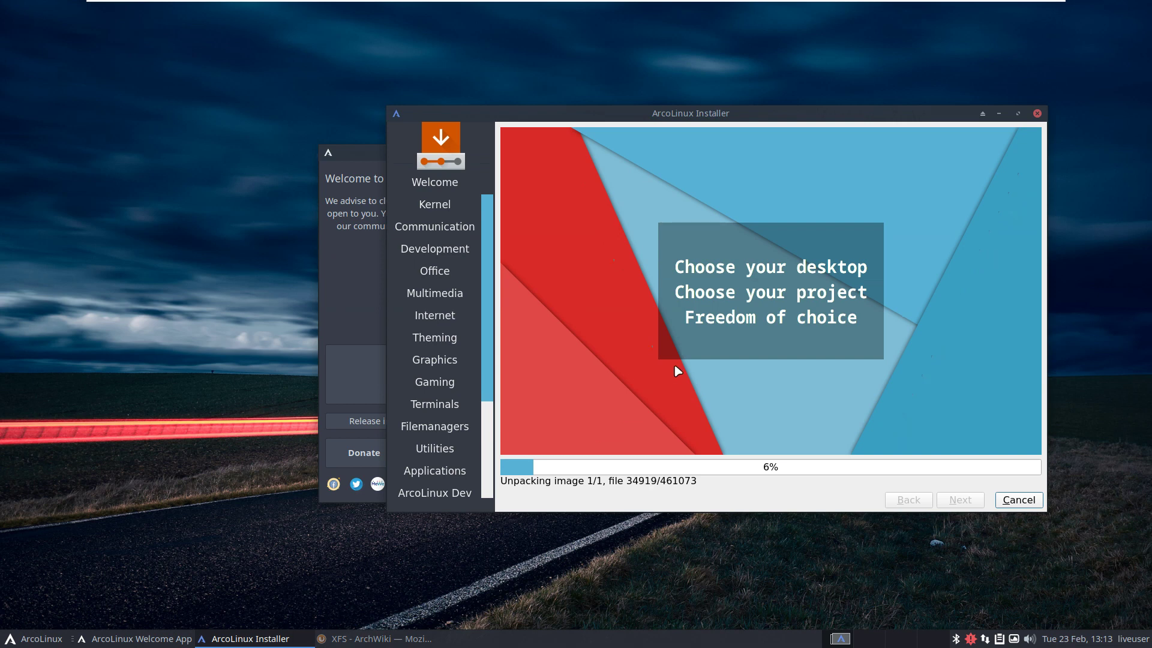
left_click_drag(747, 114, 587, 98)
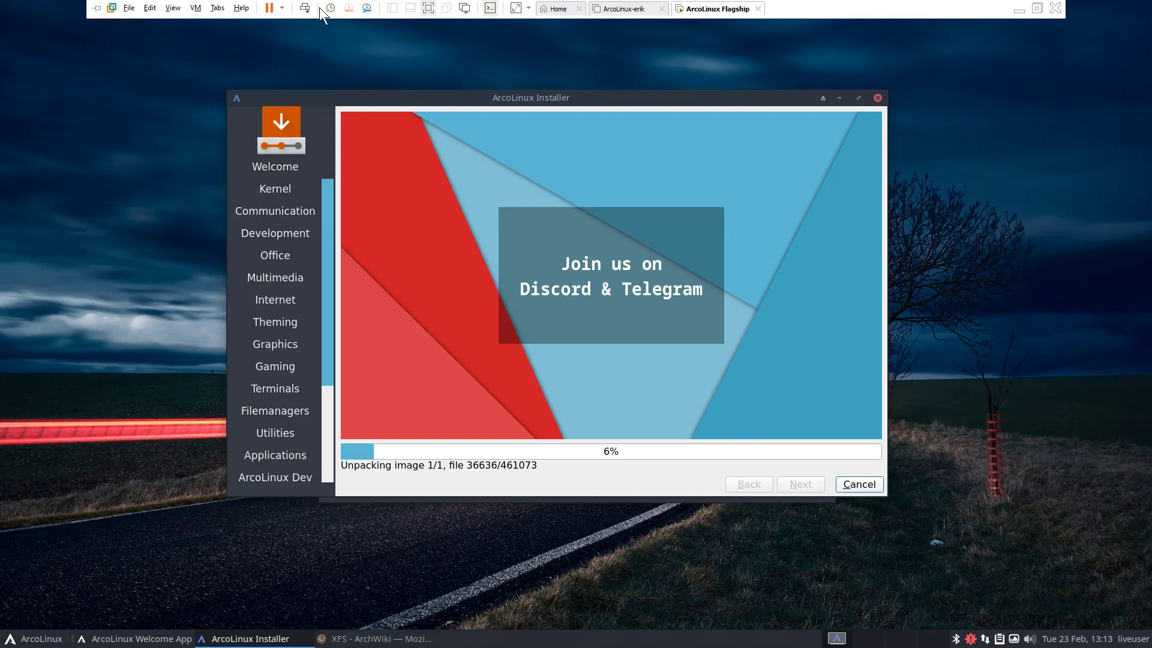
Exit full screen, dismiss the guest-install hint bar, and return the VM to full screen.
left_click(428, 8)
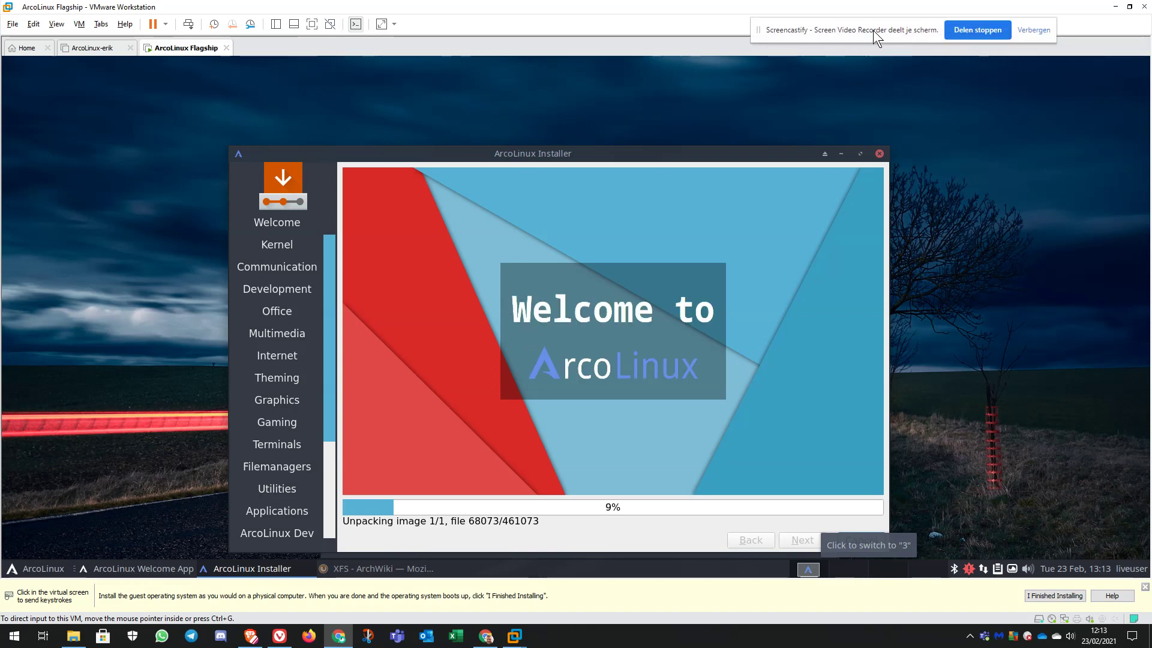
left_click_drag(873, 30, 1151, 24)
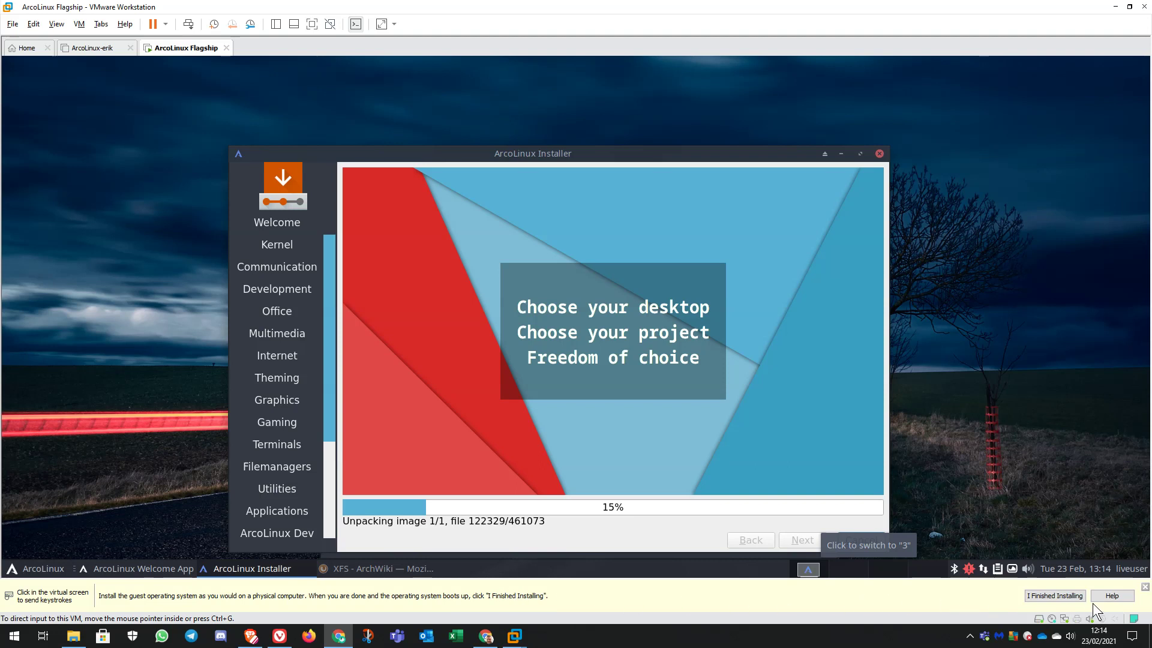
left_click(1145, 588)
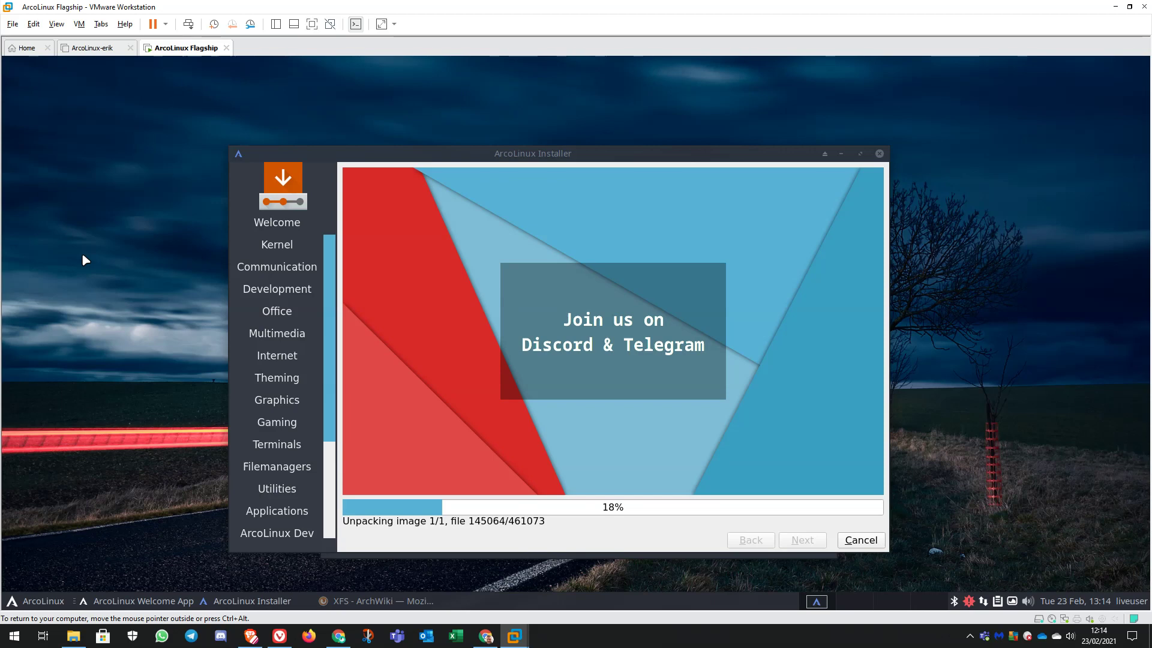
left_click(312, 24)
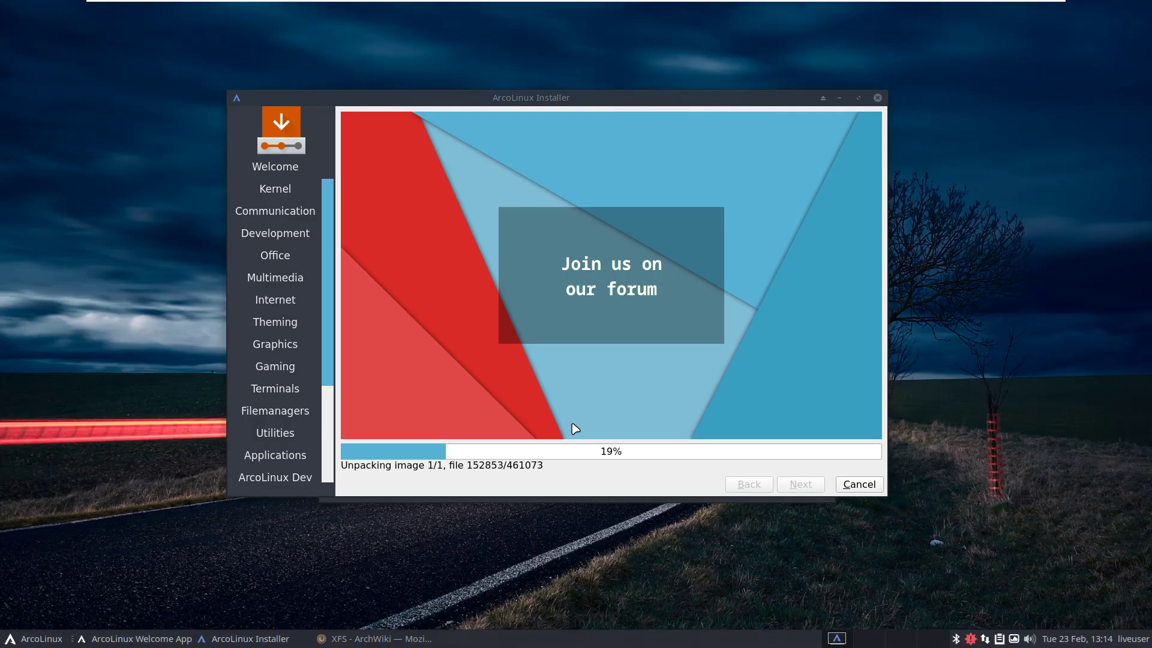
Drag the installer to the upper right and the Welcome App to the left screen edge.
left_click_drag(582, 103, 817, 63)
left_click_drag(367, 156, 121, 168)
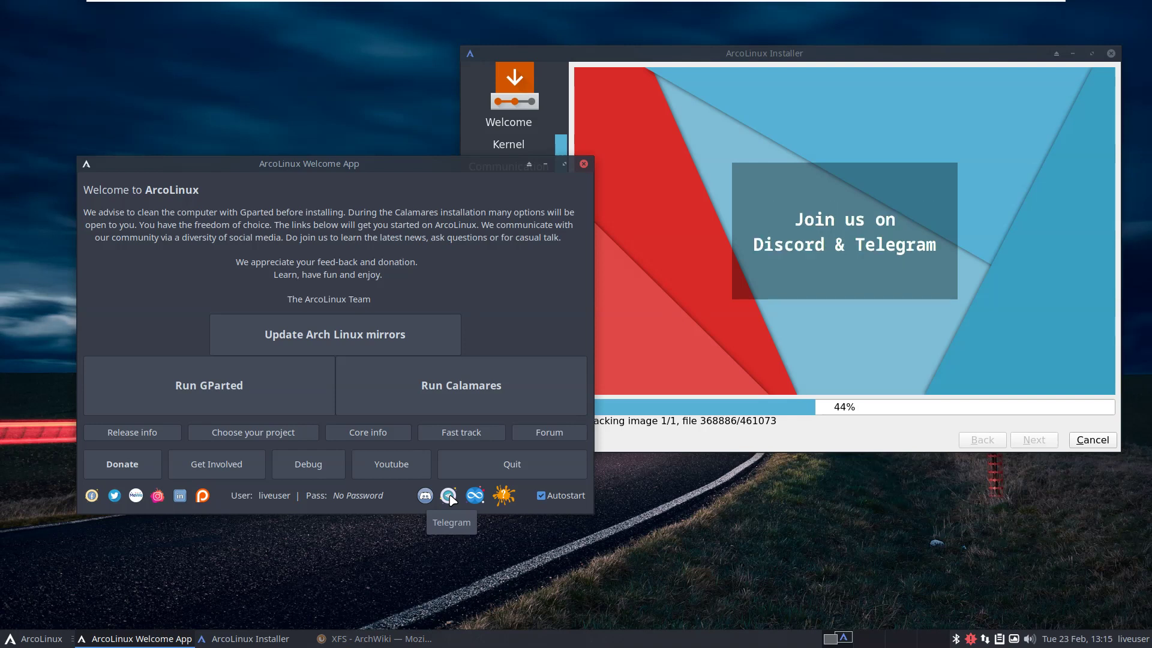
left_click_drag(318, 163, 270, 122)
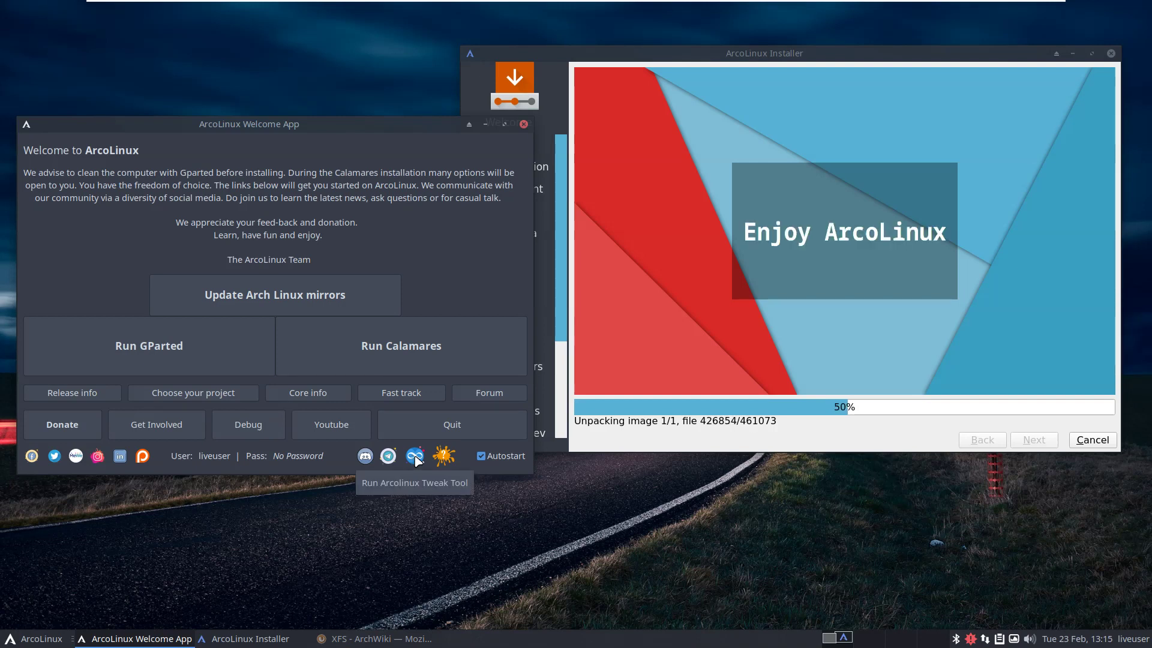
Launch Tweak Tool, show its Desktop Installer page, and browse the desktop list, keeping awesome.
left_click(415, 458)
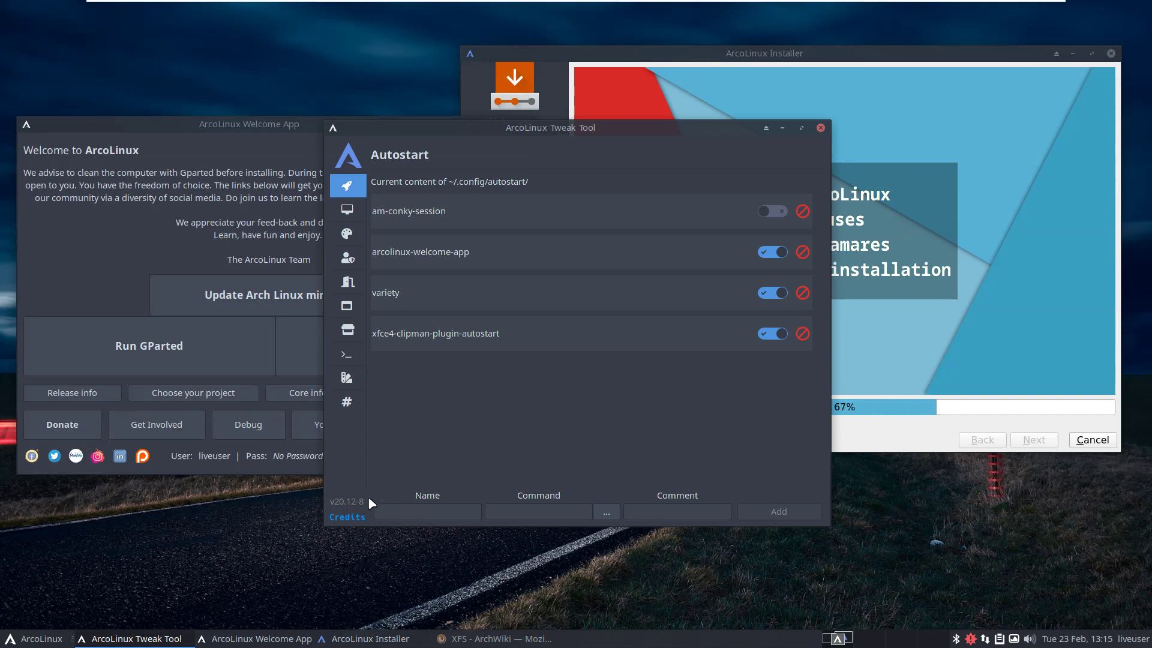
left_click(348, 211)
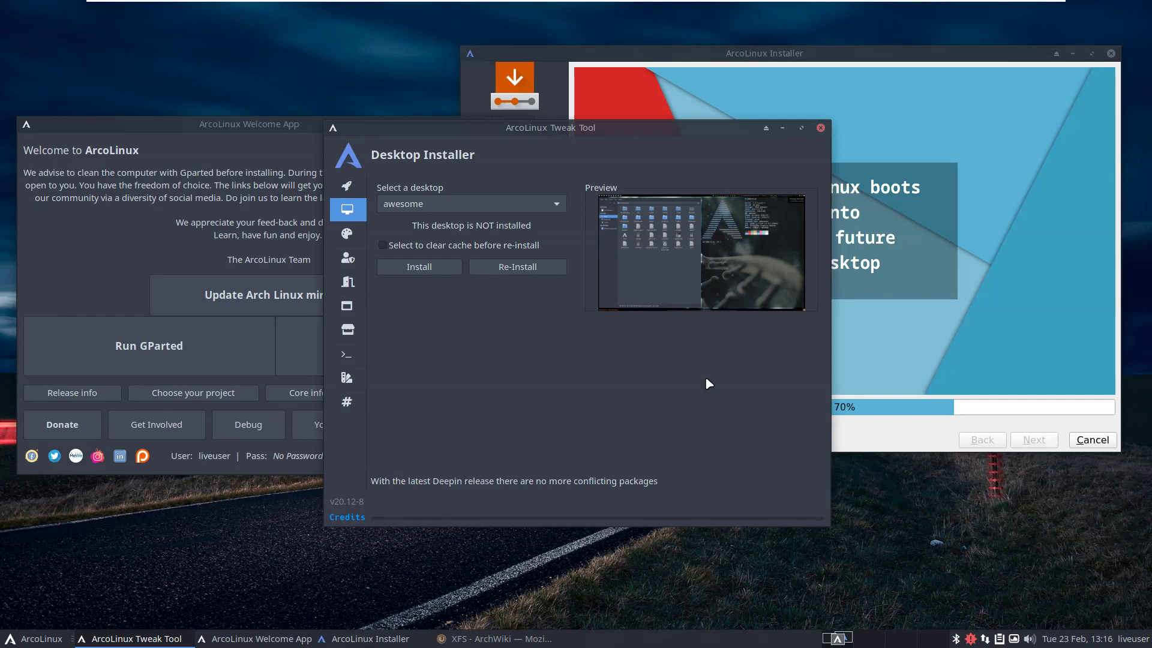
left_click(440, 210)
left_click(438, 207)
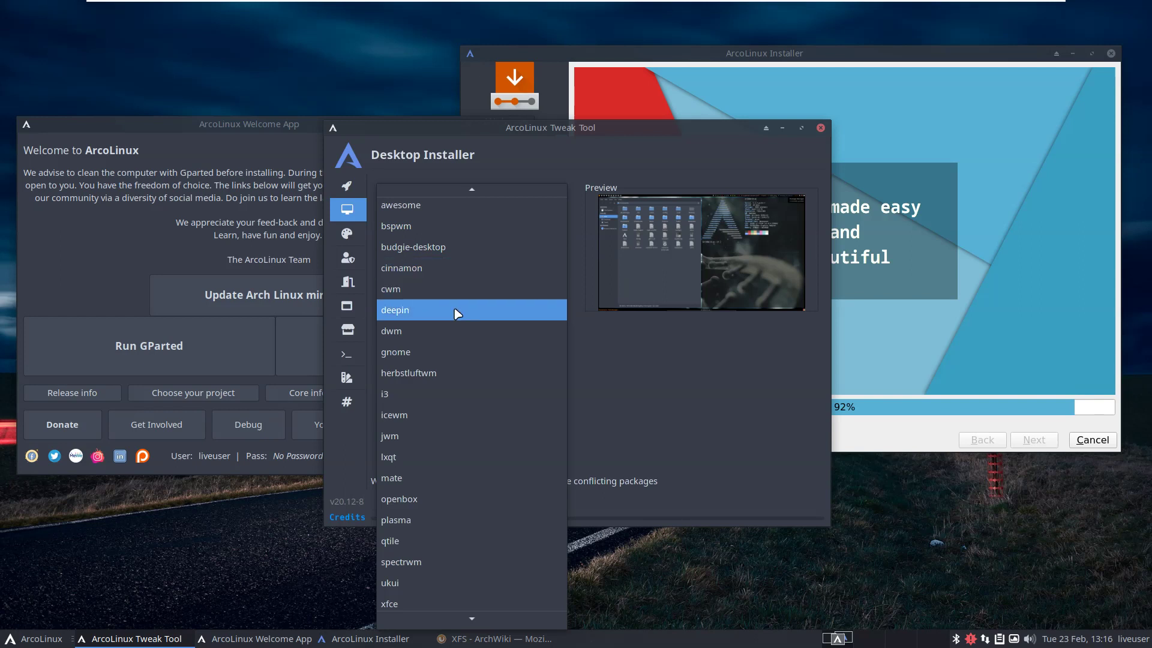
left_click(681, 411)
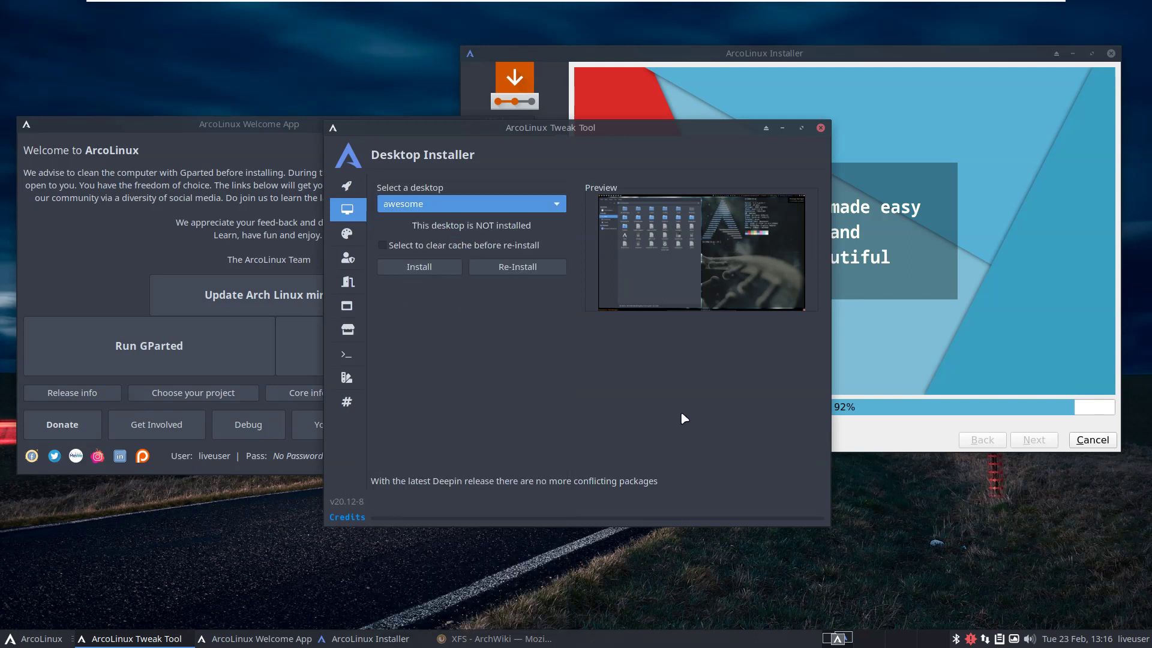
Close Tweak Tool, review the package-conflict warnings, quit the Welcome App, and move the installer left.
left_click(821, 128)
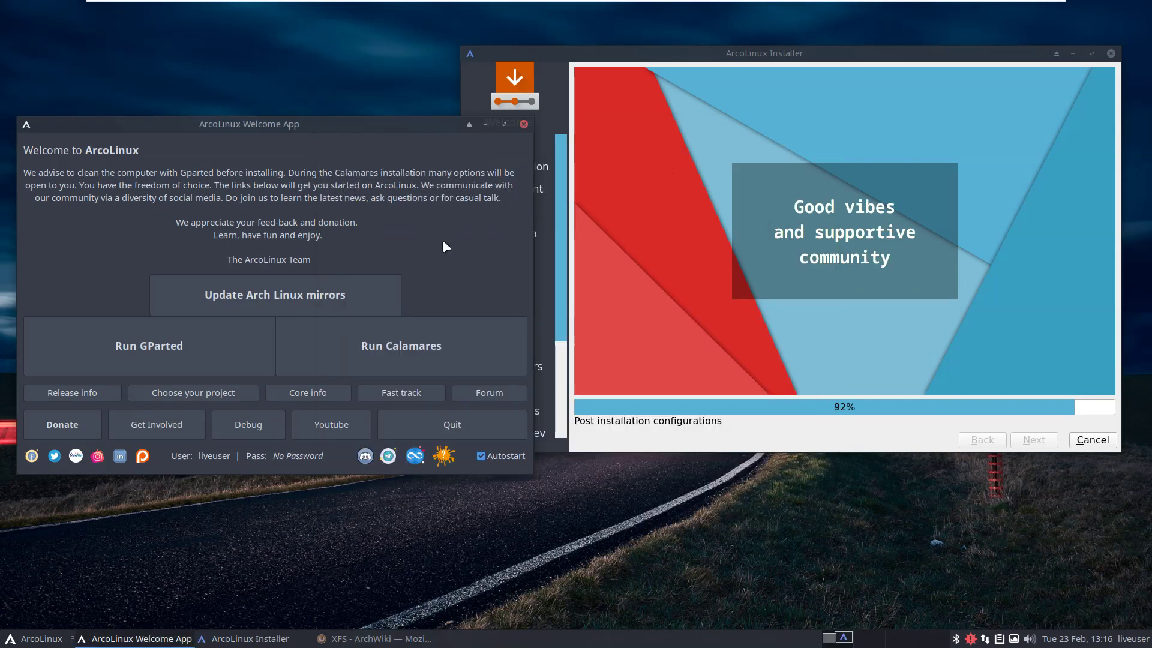
left_click(444, 456)
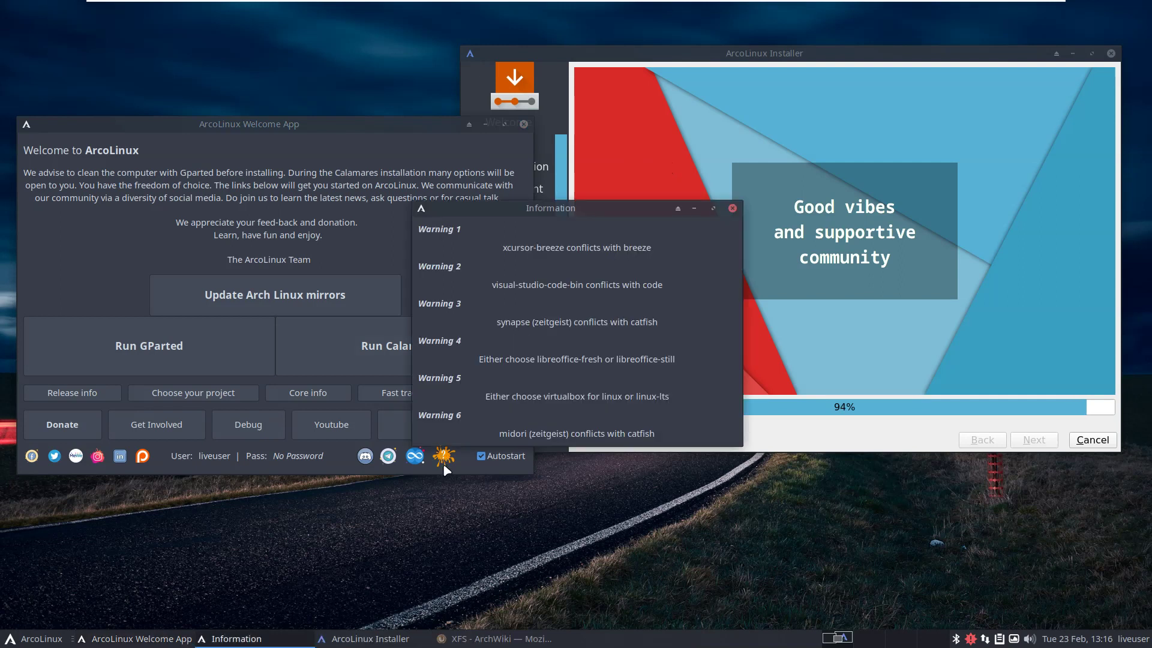
left_click_drag(591, 210, 558, 312)
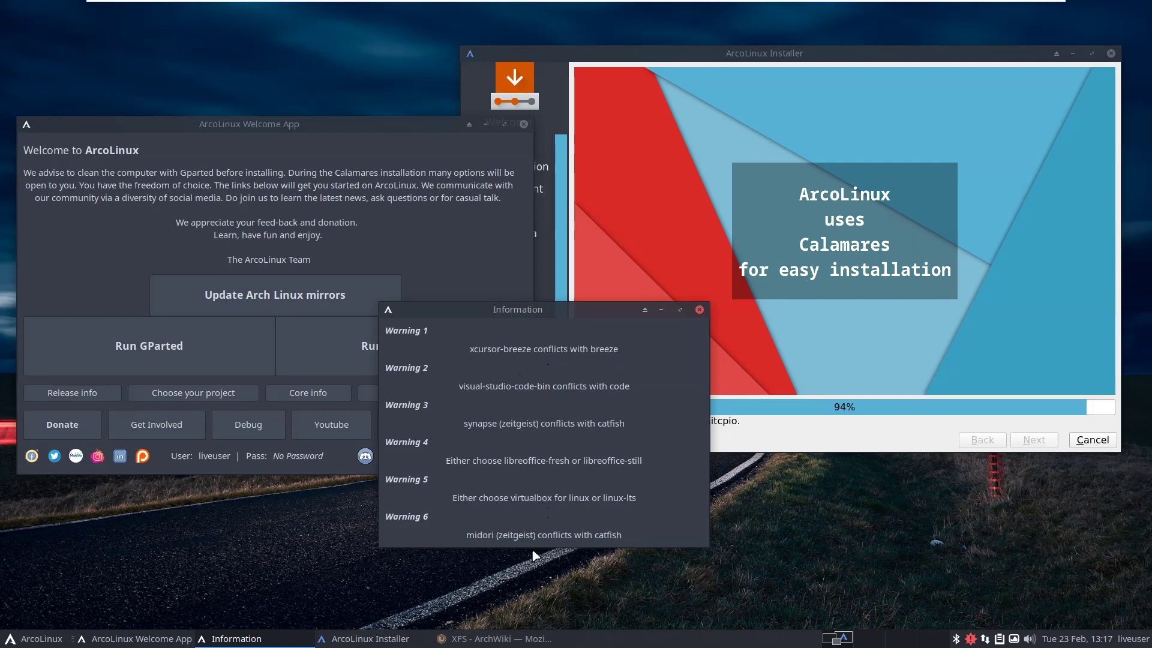
left_click(700, 310)
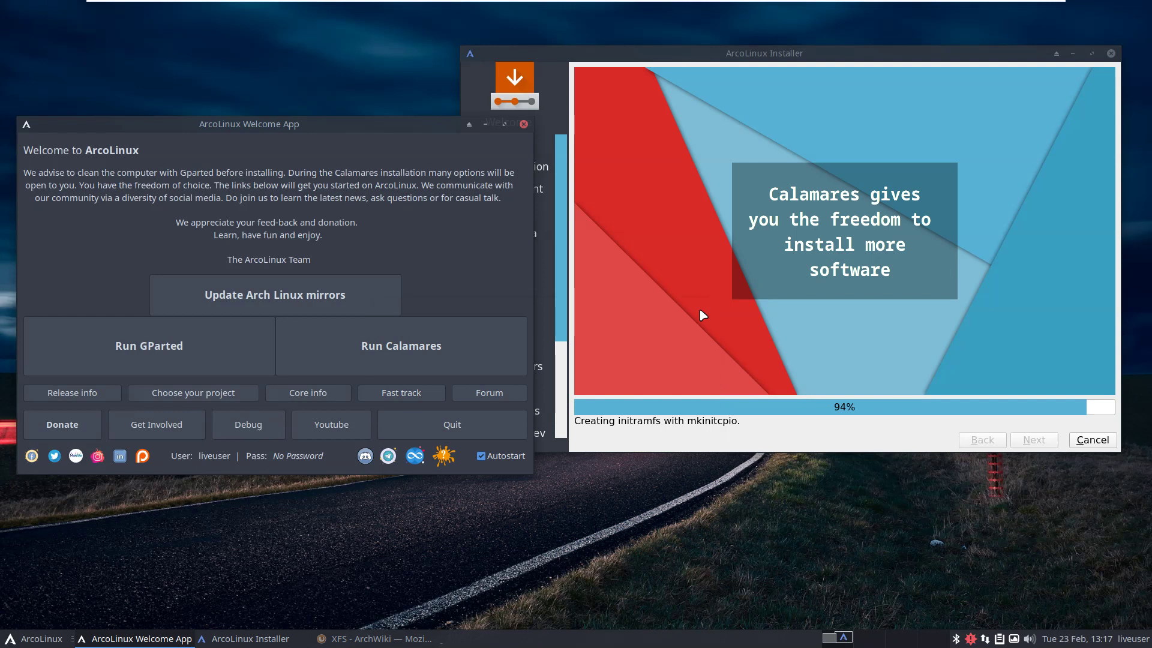
left_click(463, 425)
left_click_drag(764, 58, 579, 82)
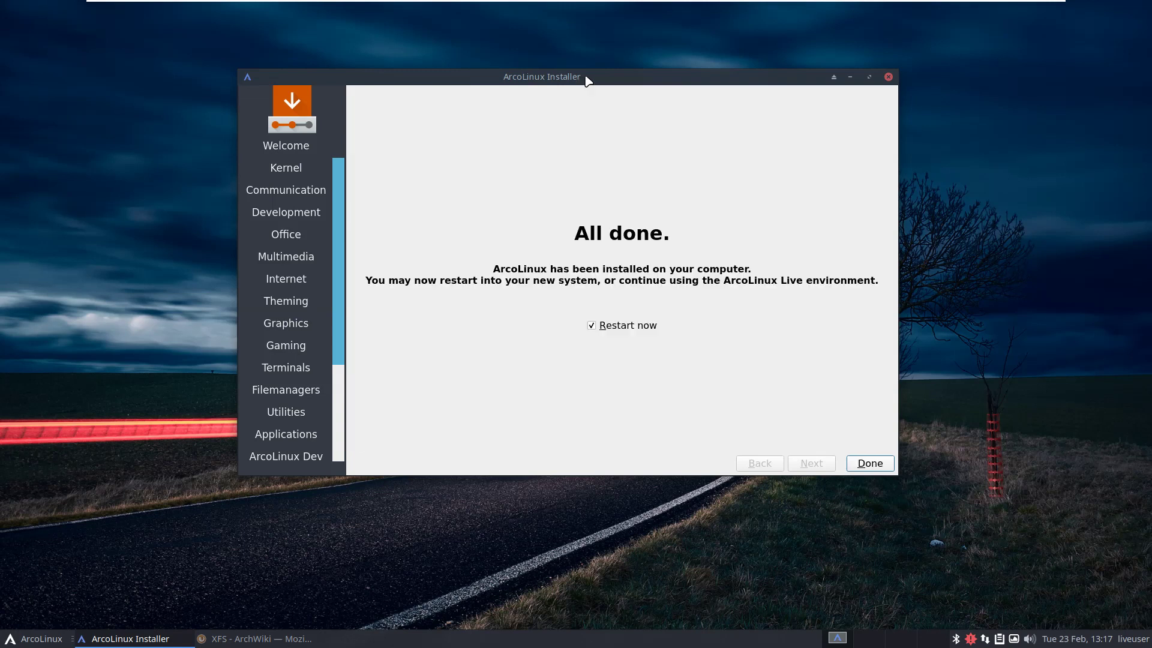
Finish Calamares with Restart now ticked and boot straight into the installed ArcoLinux from GRUB.
left_click(883, 466)
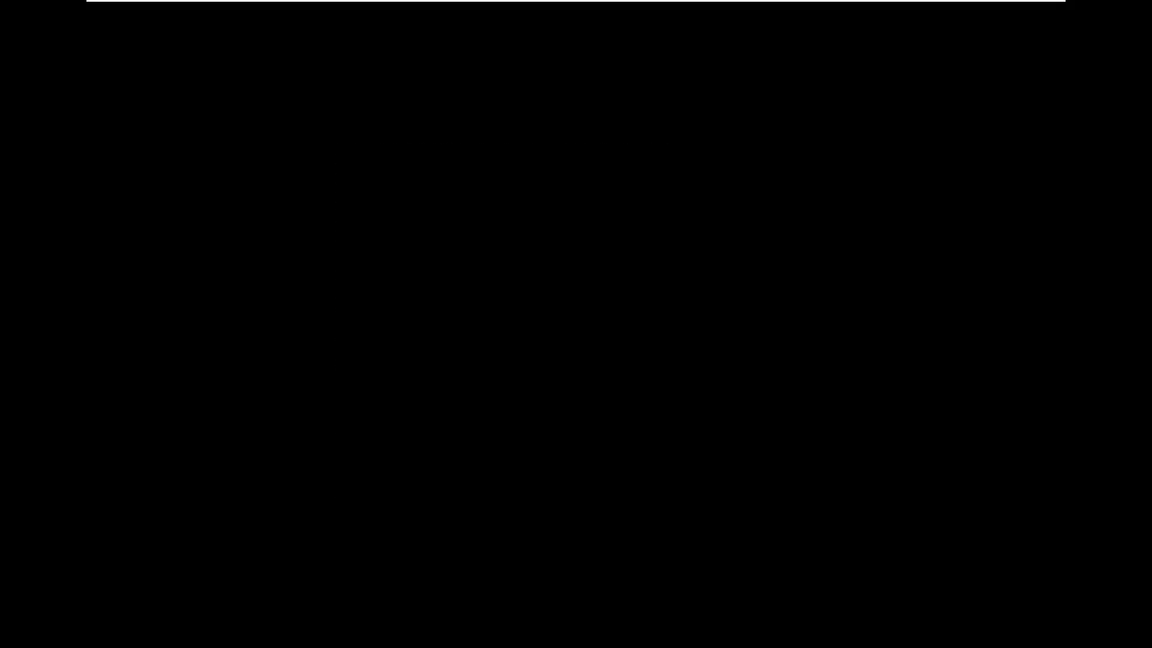
key("Return")
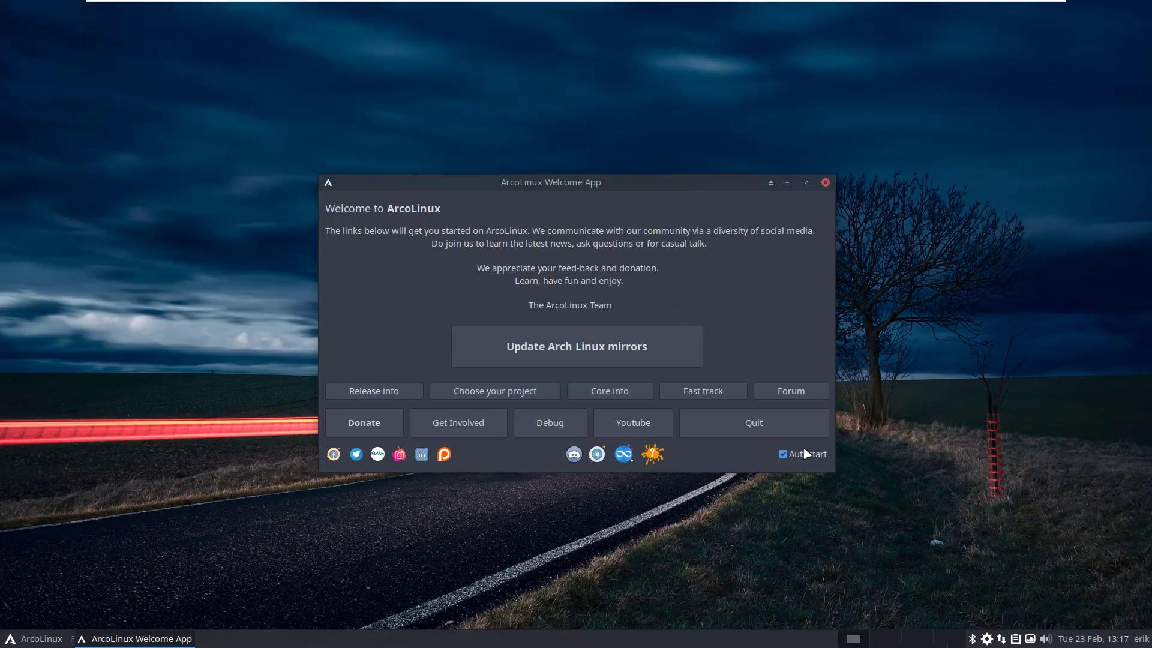
Launch GParted with the admin password, confirm /dev/sda1 is the 30 GiB xfs root, then close it.
left_click(755, 428)
left_click(39, 639)
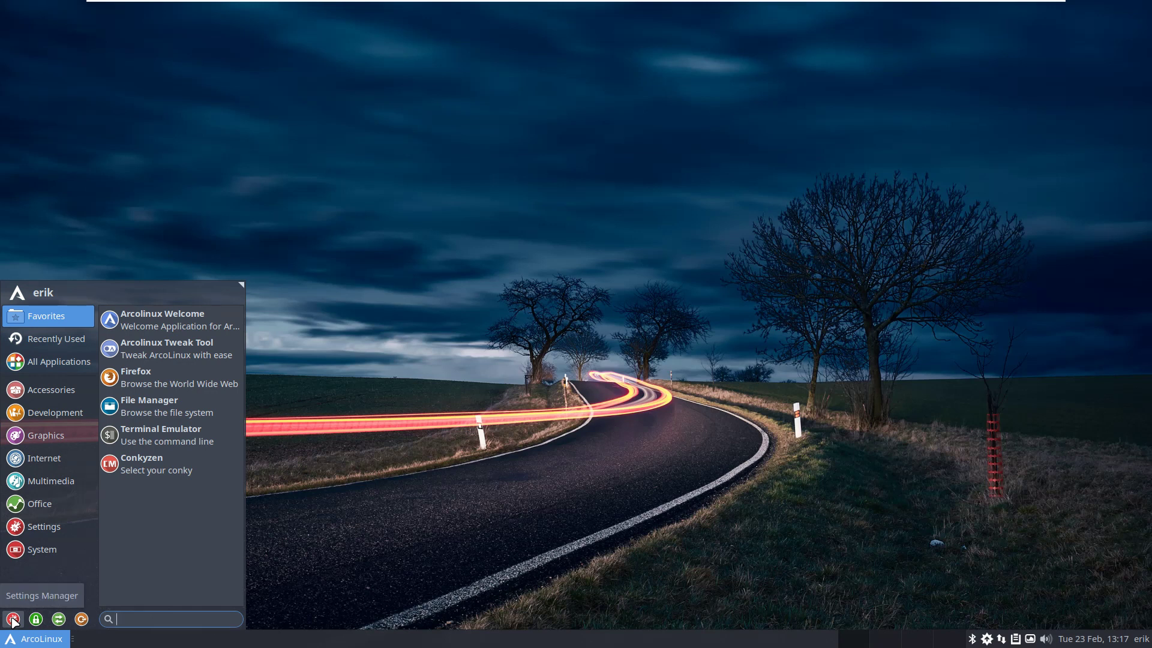
type("gparted")
key("Return")
type("****")
key("Return")
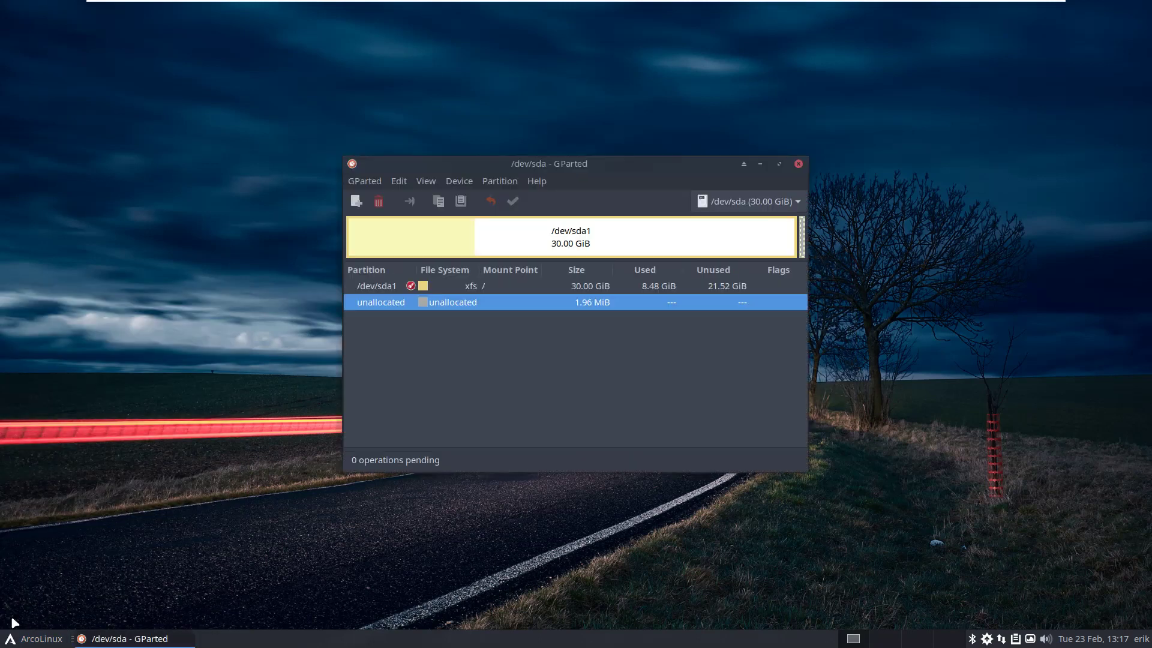
left_click(476, 289)
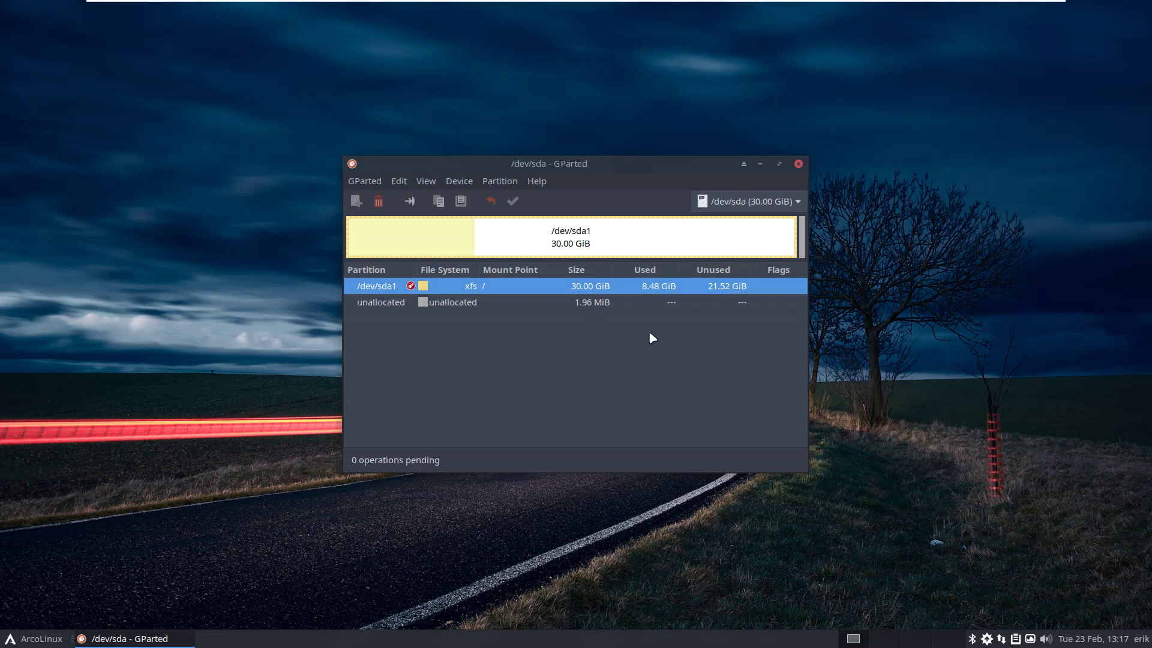
left_click(798, 164)
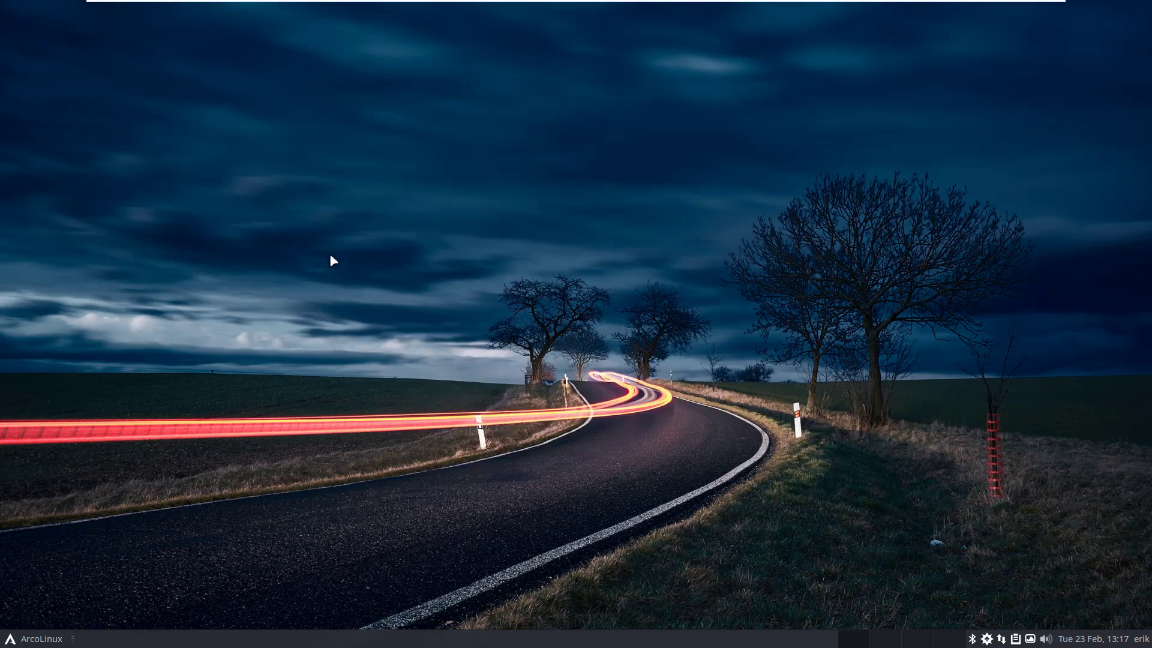
key("ctrl+alt+t")
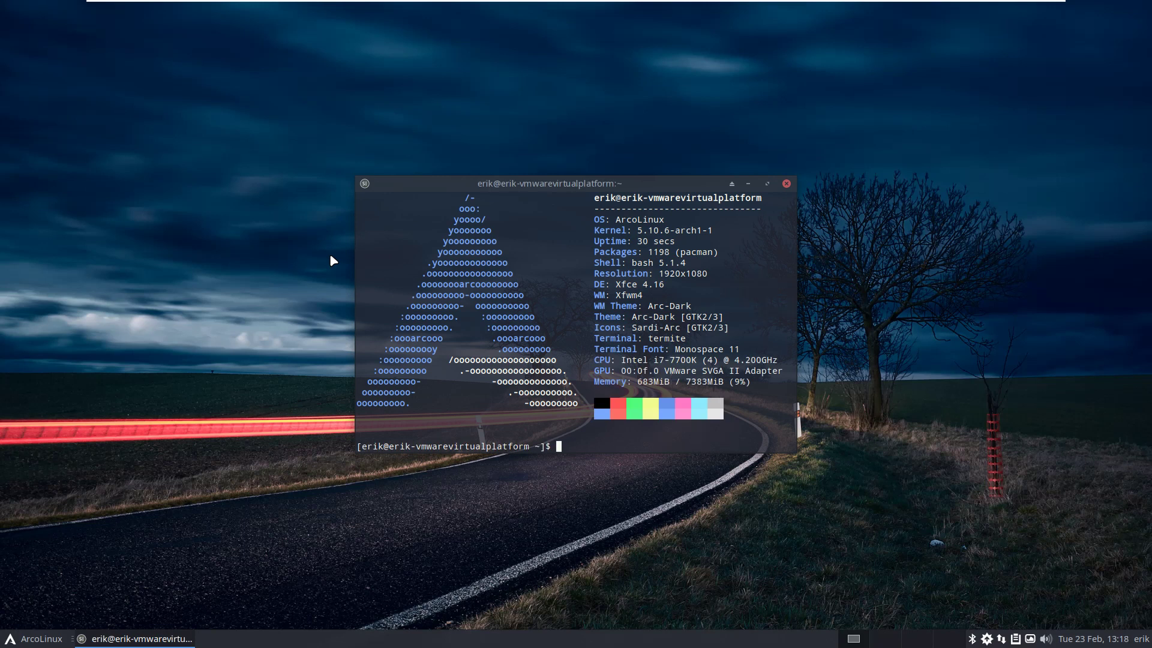
type("sudo p")
type("ystemctl statut vir")
key("BackSpace")
key("BackSpace")
key("BackSpace")
key("BackSpace")
key("BackSpace")
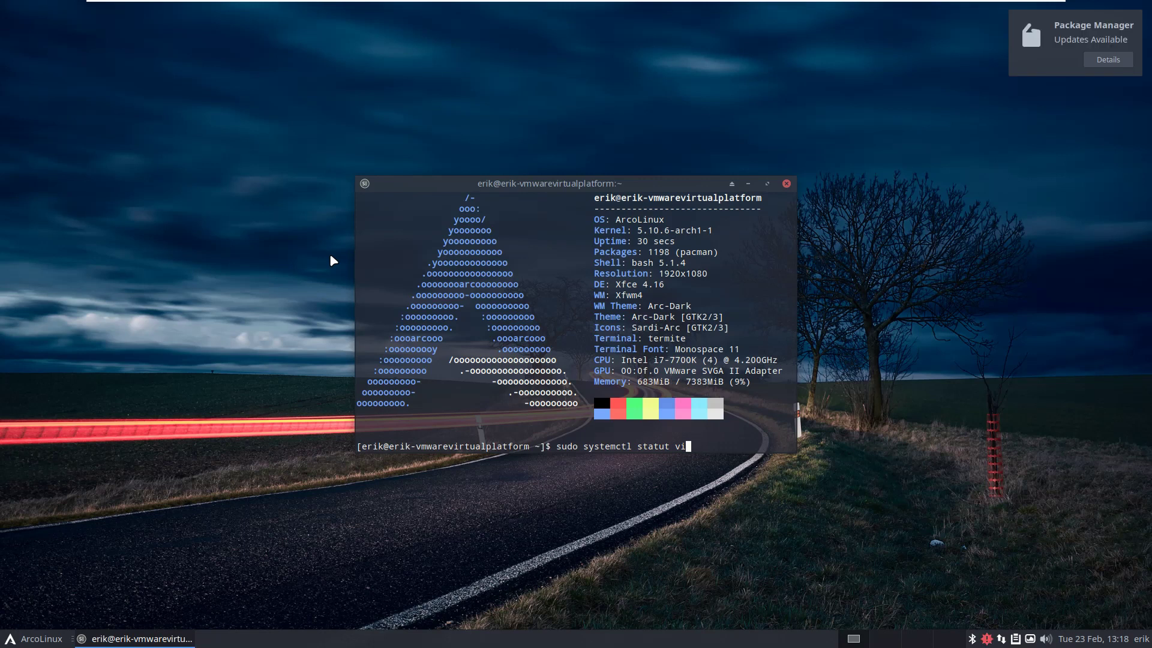
type("s arc")
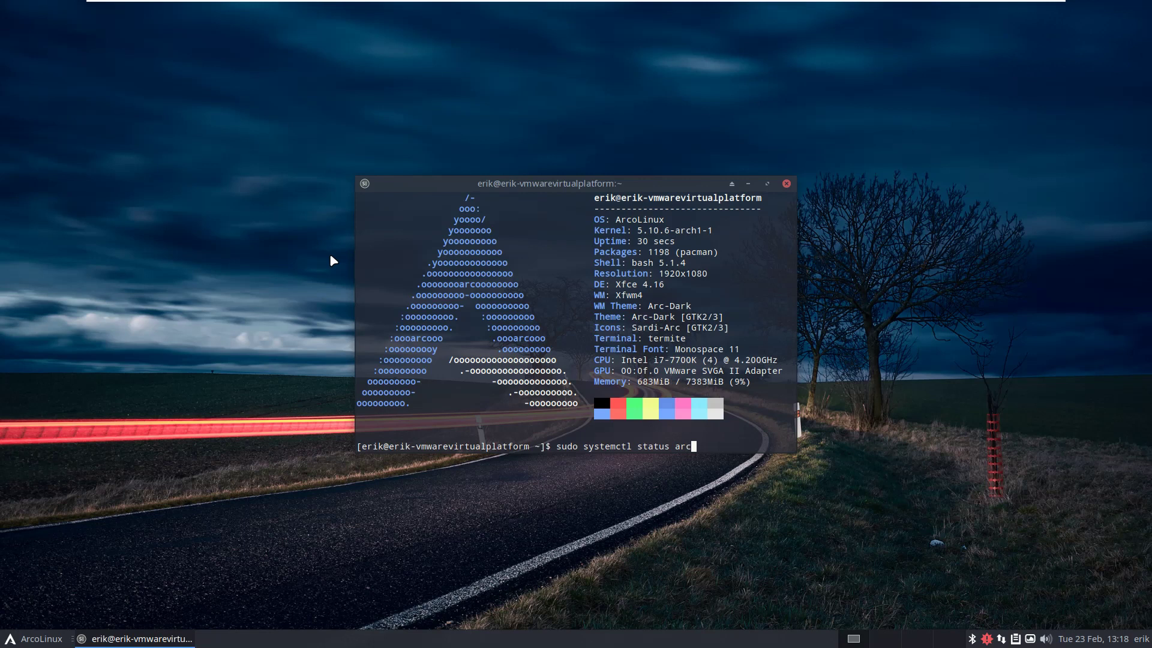
key("BackSpace")
key("BackSpace")
key("BackSpace")
key("Tab")
key("Tab")
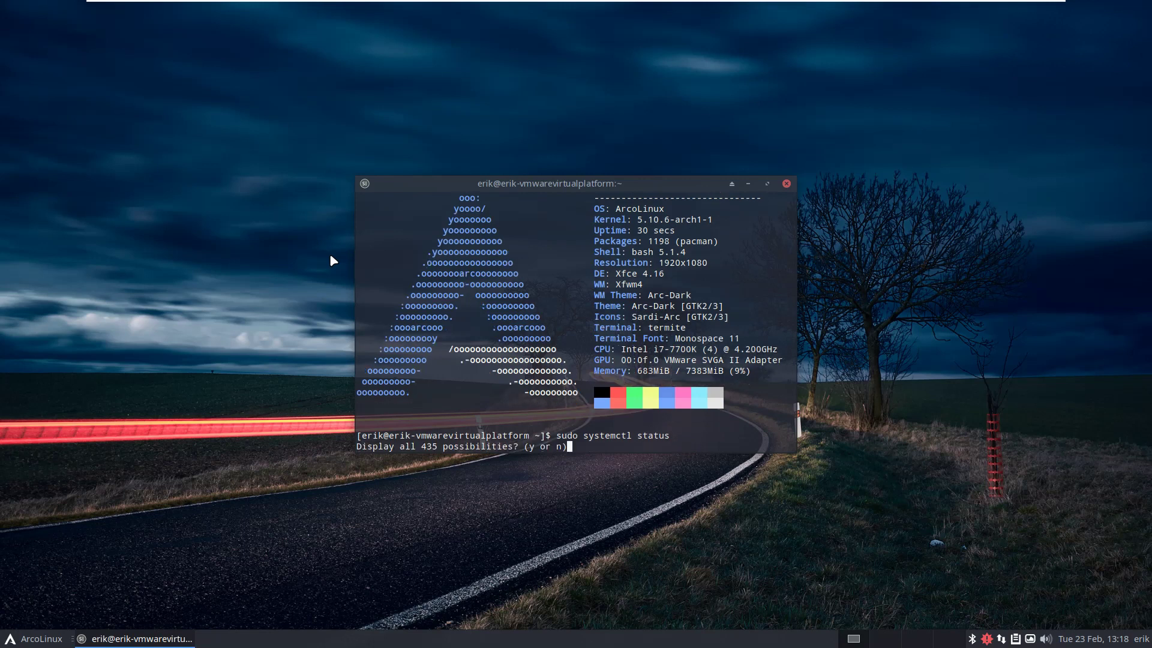
key("y")
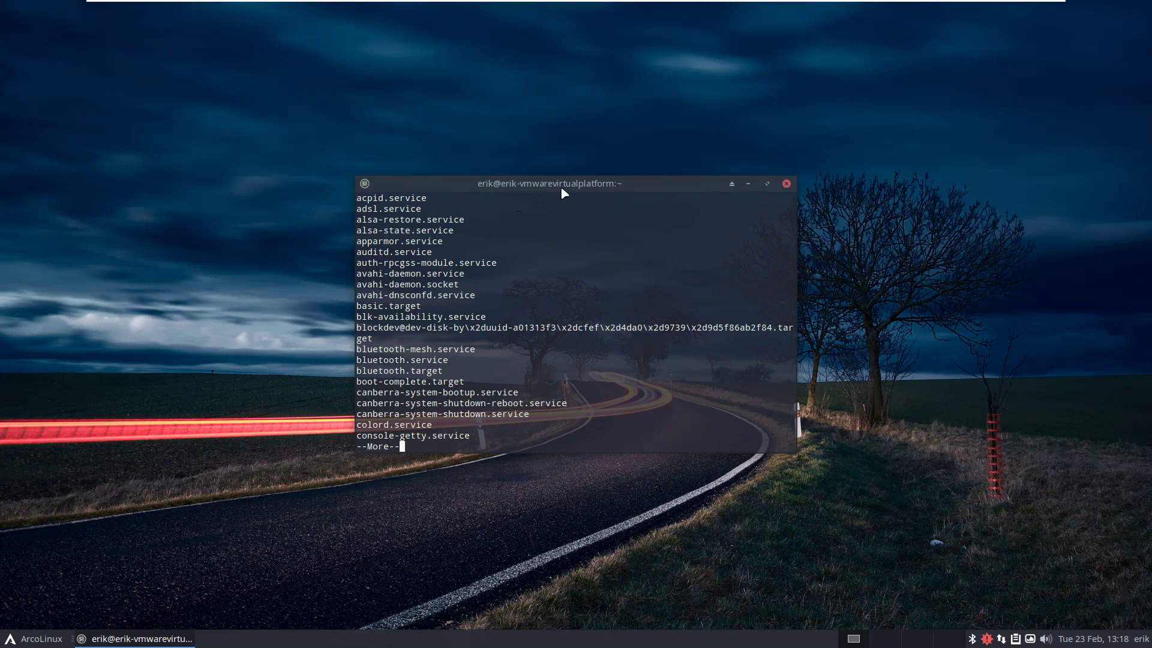
double_click(559, 190)
key("q")
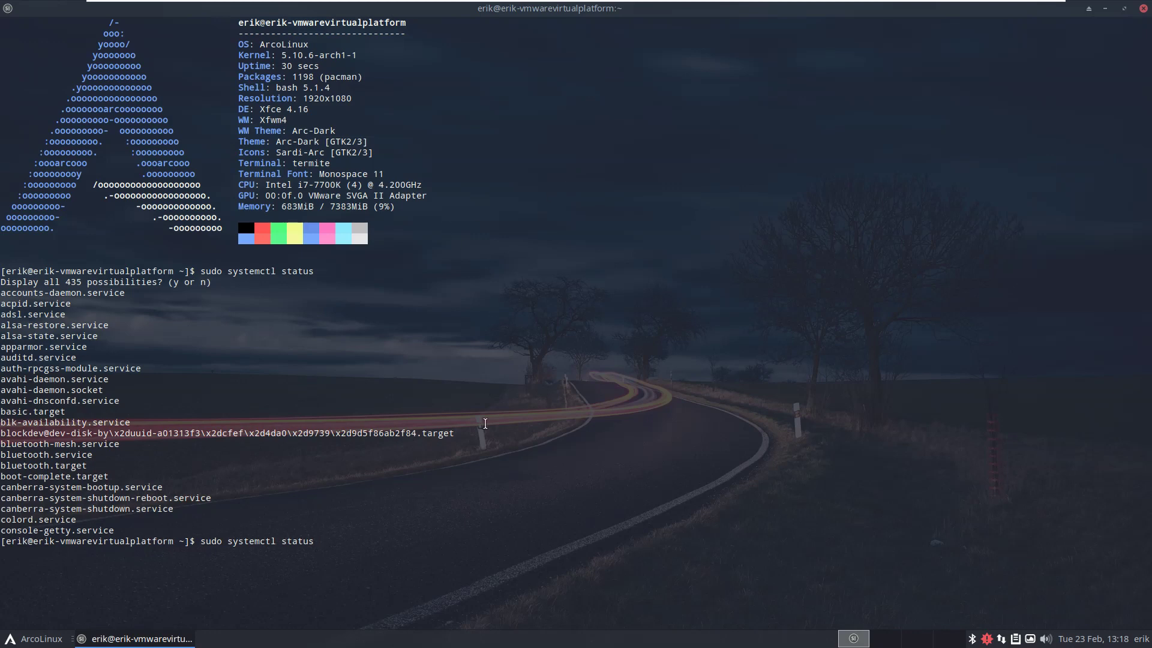
key("Tab")
key("Tab")
key("y")
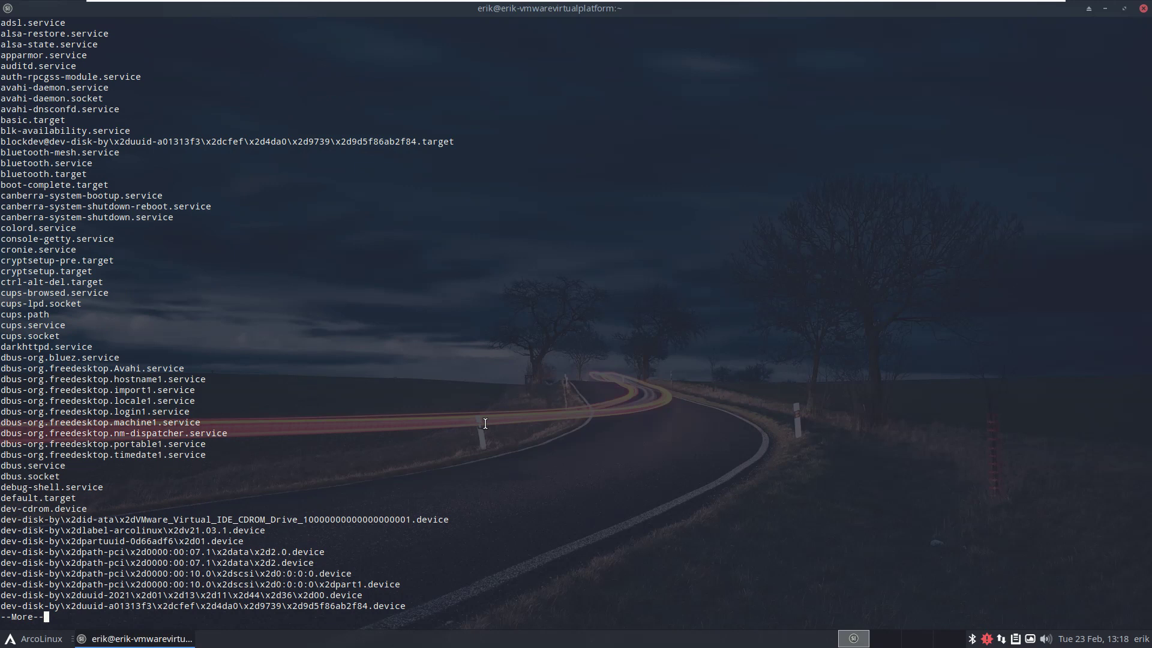
key("ctrl+c")
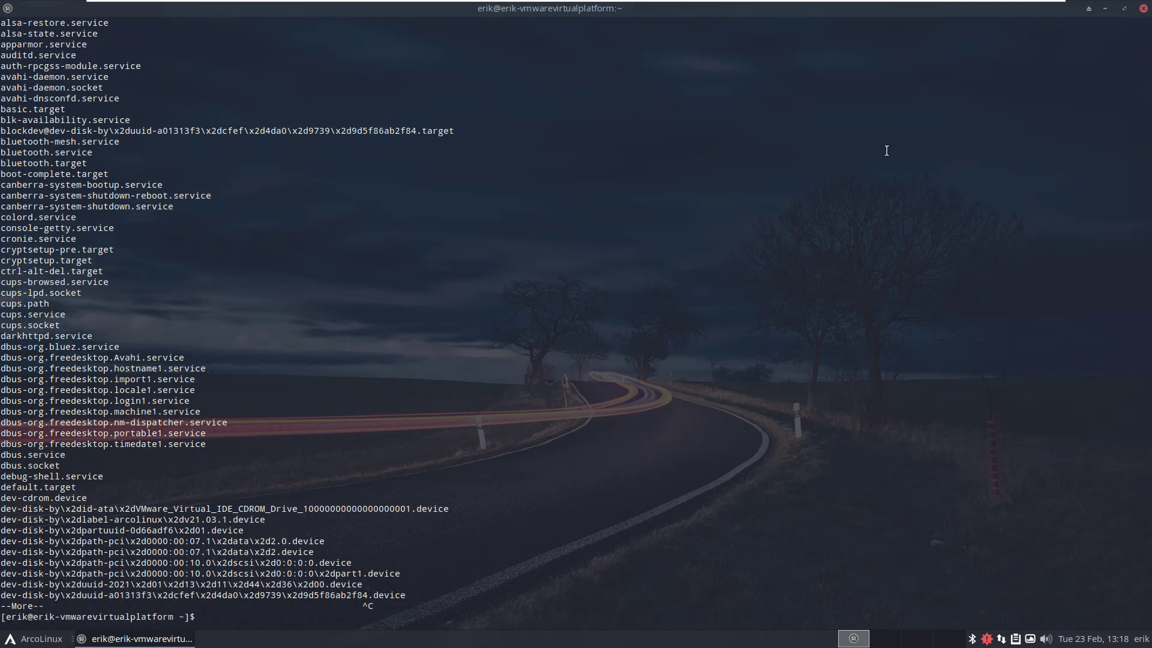
left_click(1143, 8)
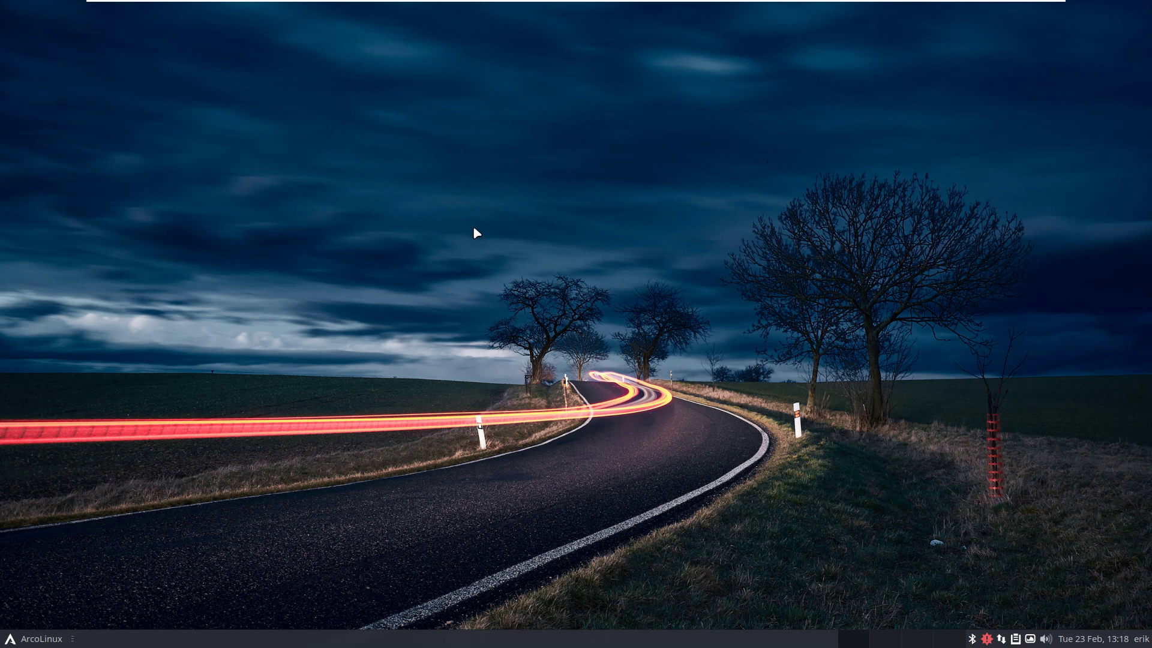
In a new terminal, run sudo systemctl status virtual-machine-check.service and enter the password.
key("super+Return")
type("sudo p")
type("ystemctl")
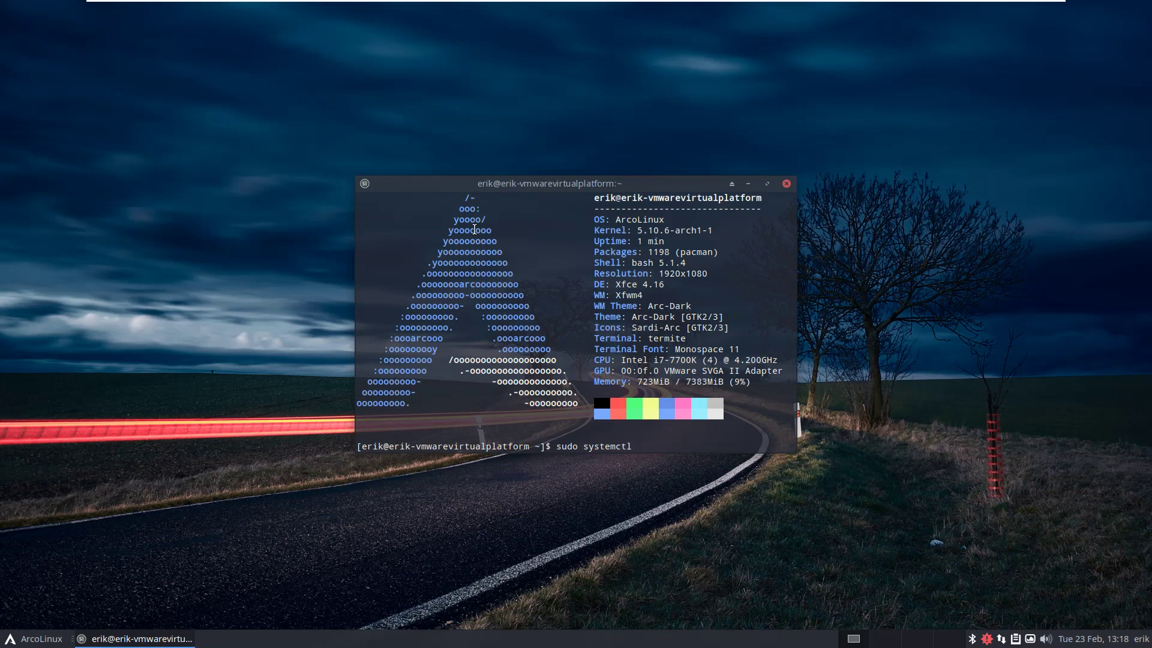
type(" status vir")
key("Tab")
key("Return")
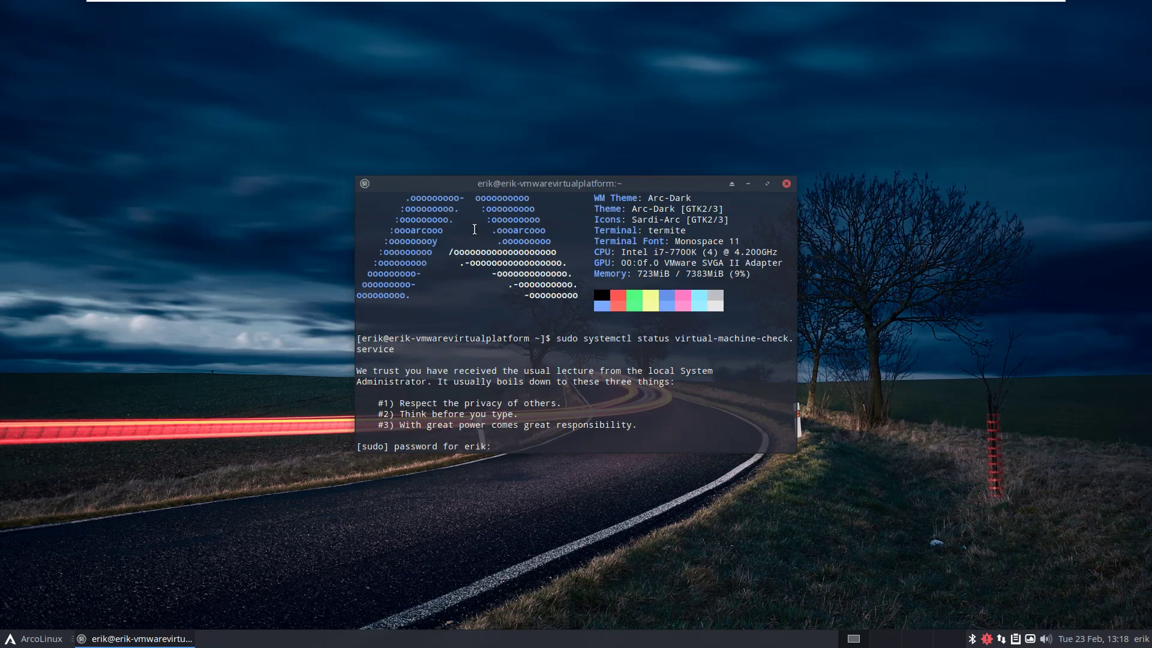
key("Return")
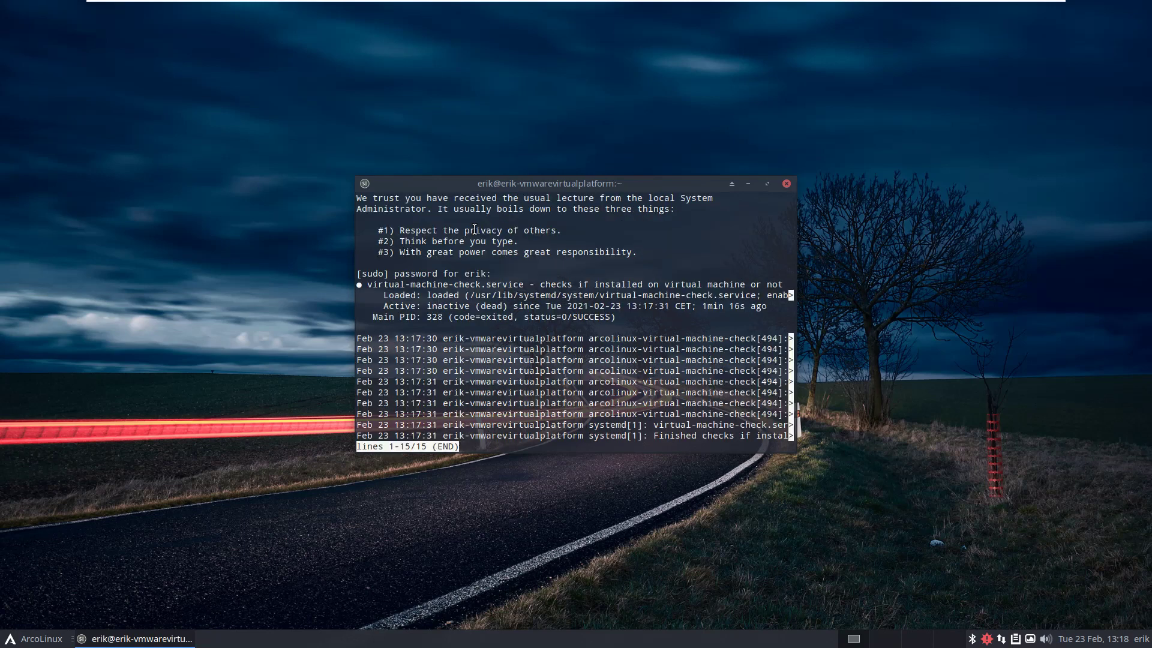
Reposition and widen the terminal window so the full log lines are visible.
left_click_drag(564, 183, 308, 93)
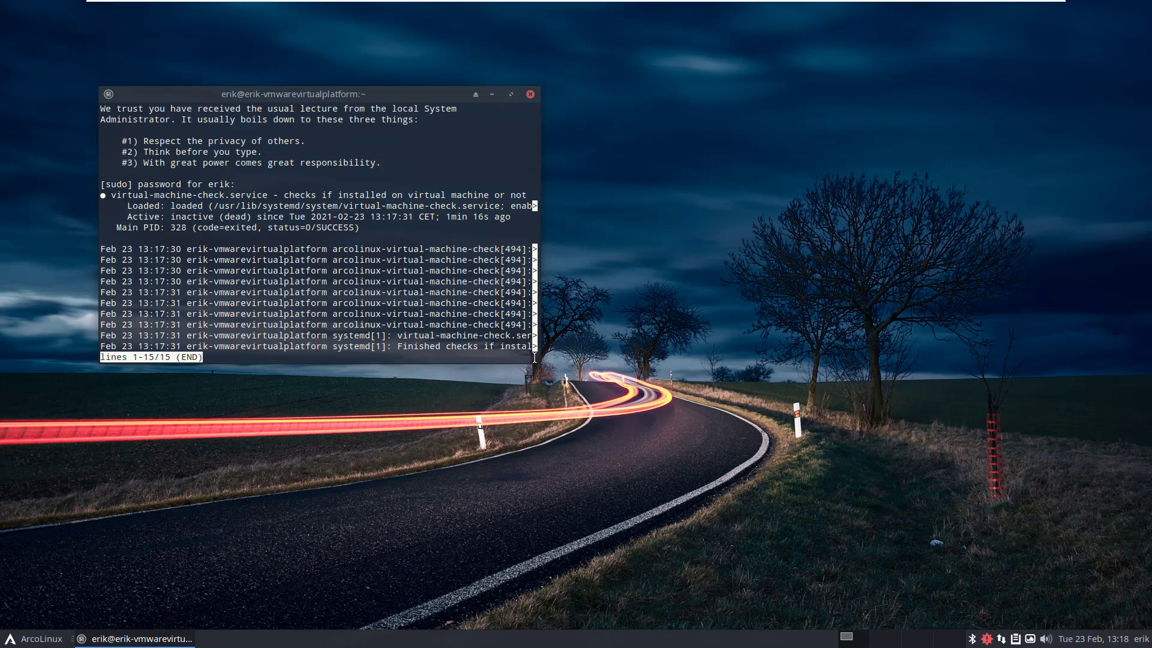
left_click_drag(539, 363, 961, 333)
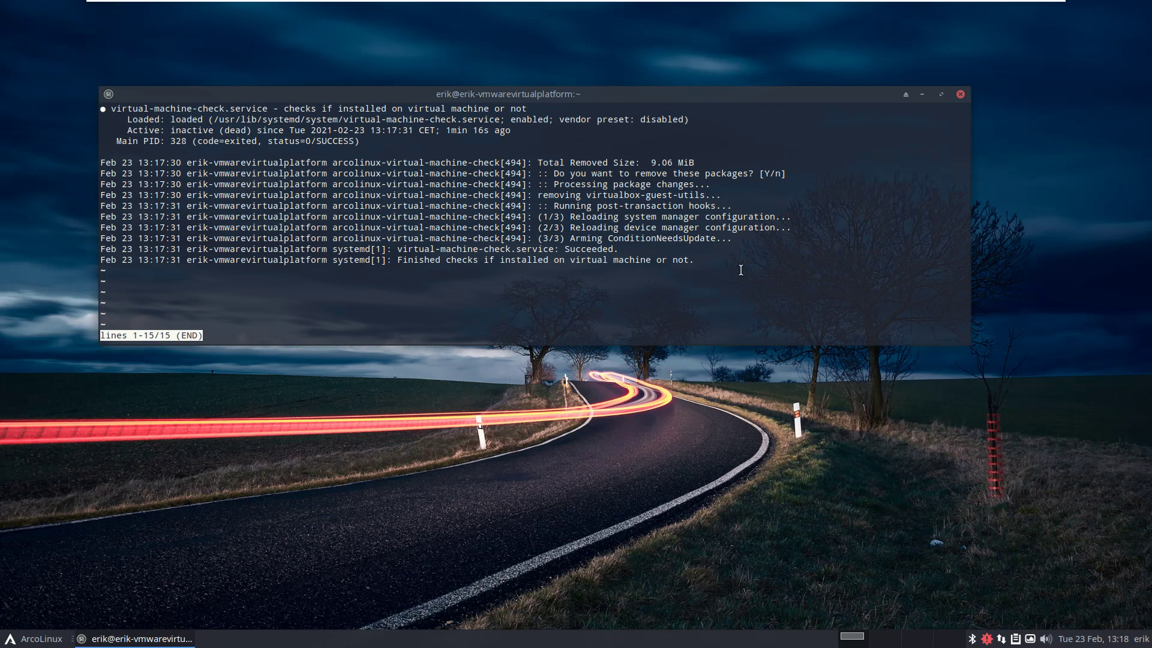
left_click_drag(604, 94, 610, 160)
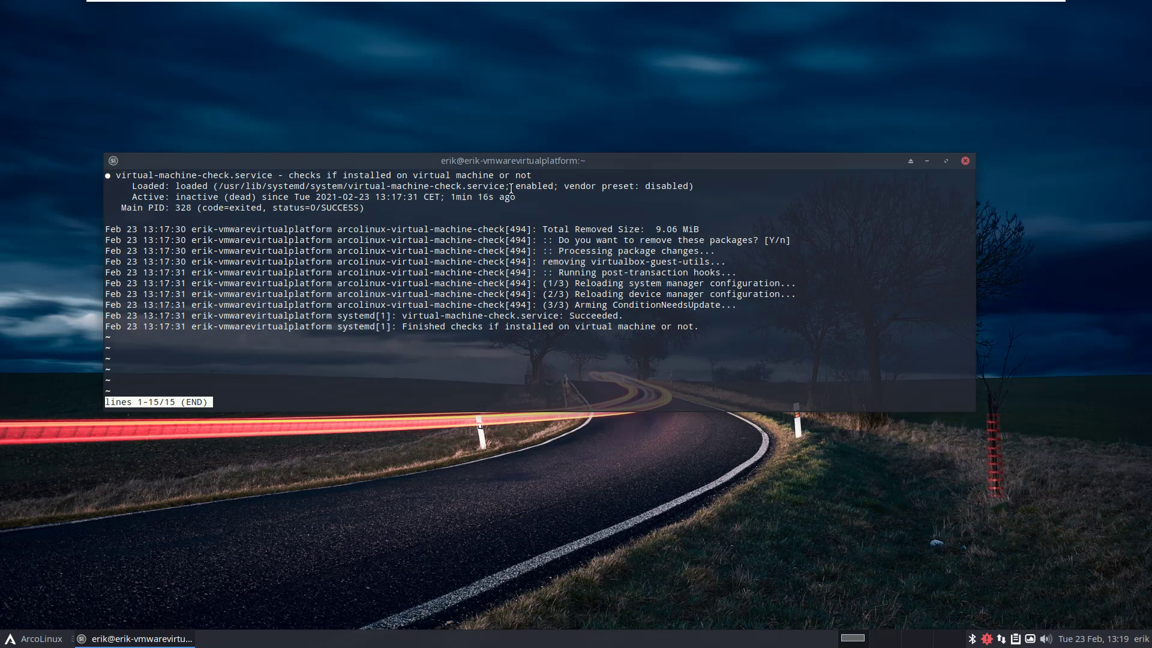
Quit the status pager and run systemd-detect-virt, which reports vmware.
key("ctrl+x")
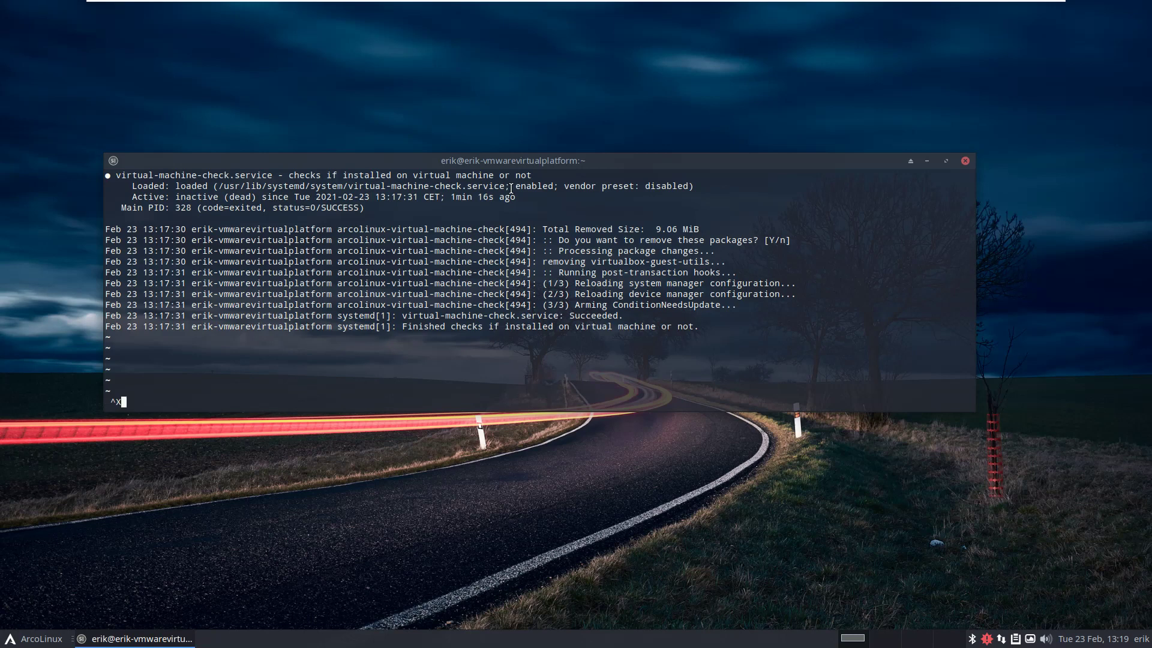
type("qsyste")
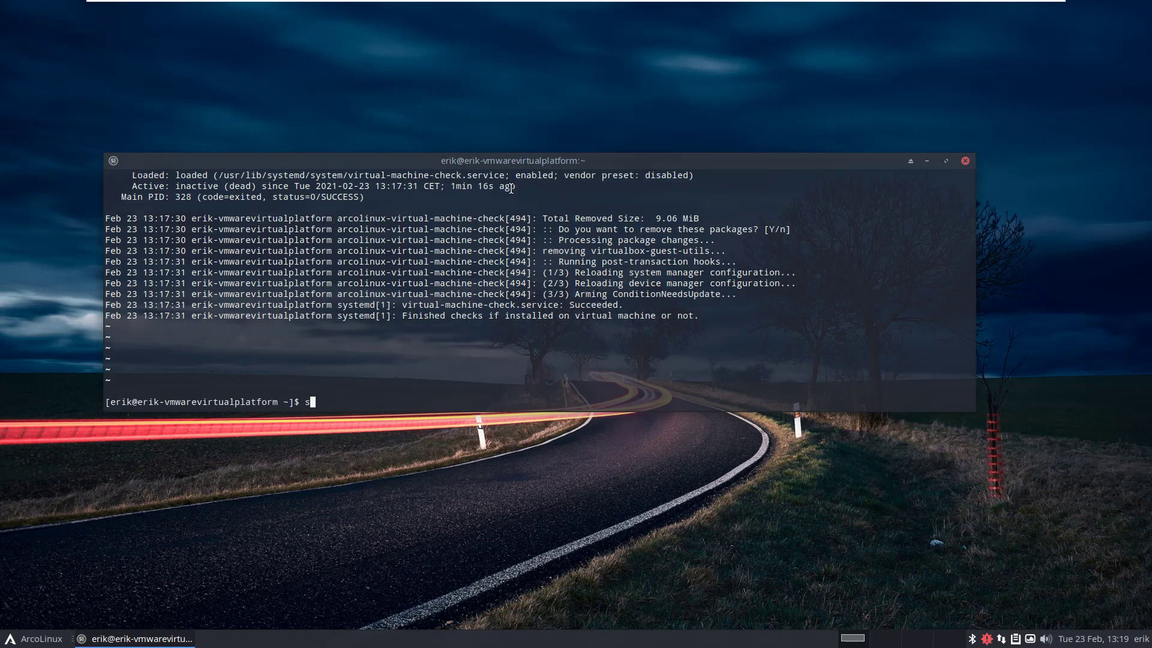
type("md-")
key("Tab")
key("Tab")
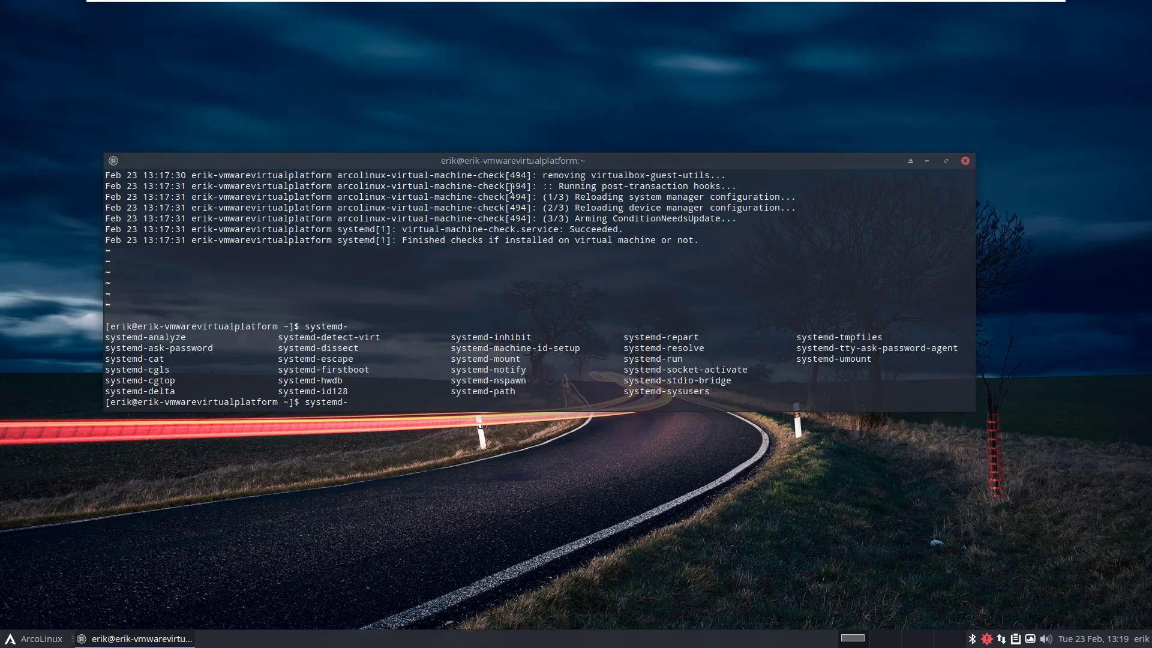
type("d")
key("Tab")
key("Tab")
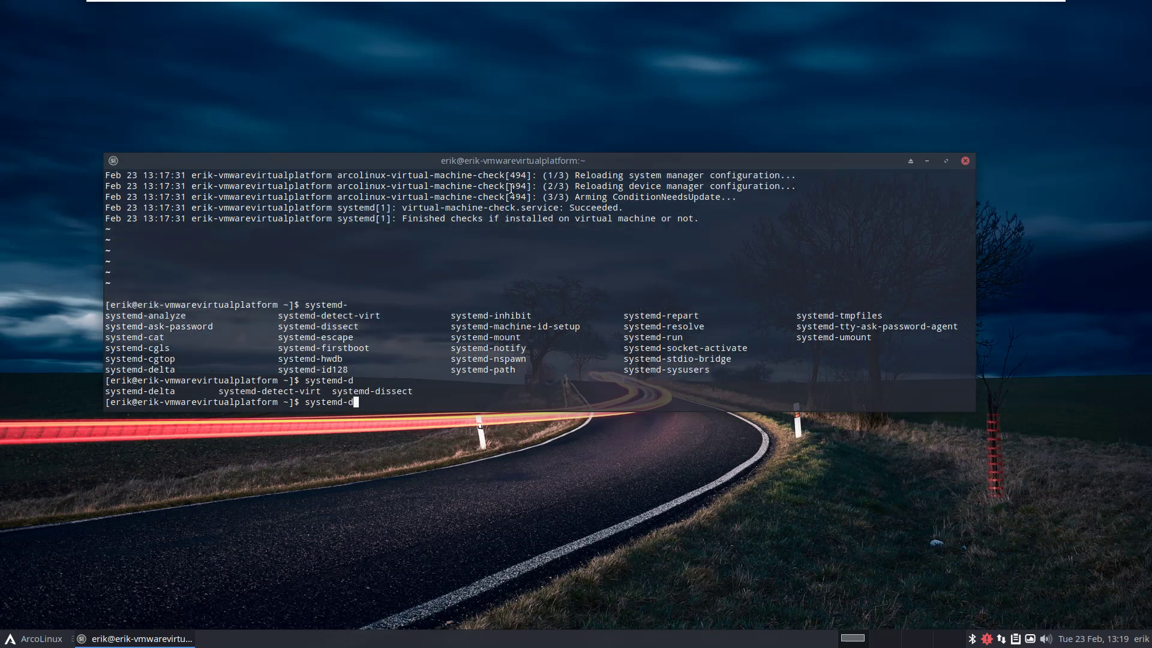
type("et")
key("Tab")
key("Return")
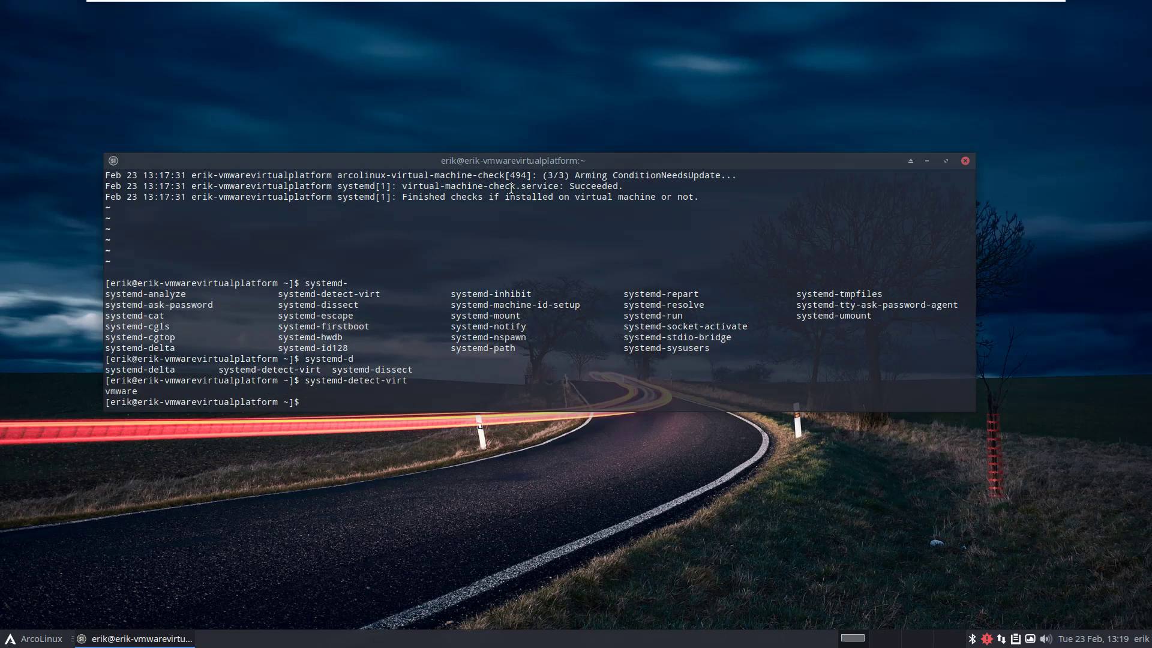